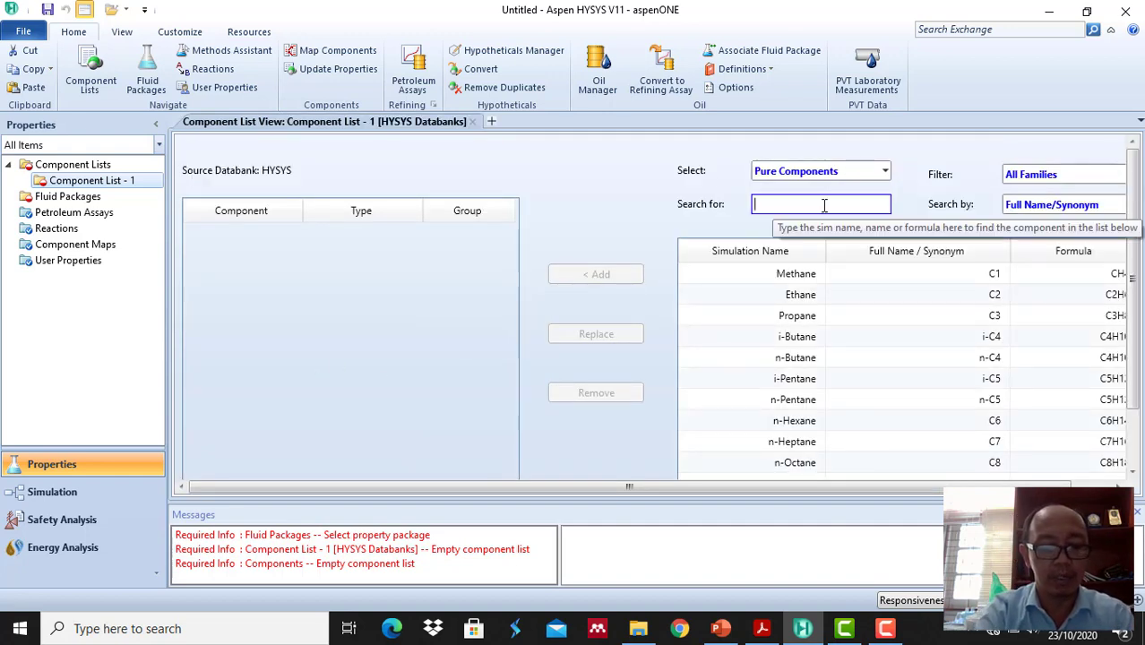
Search the pure components for H2O and add it to Component List - 1.
type("h2")
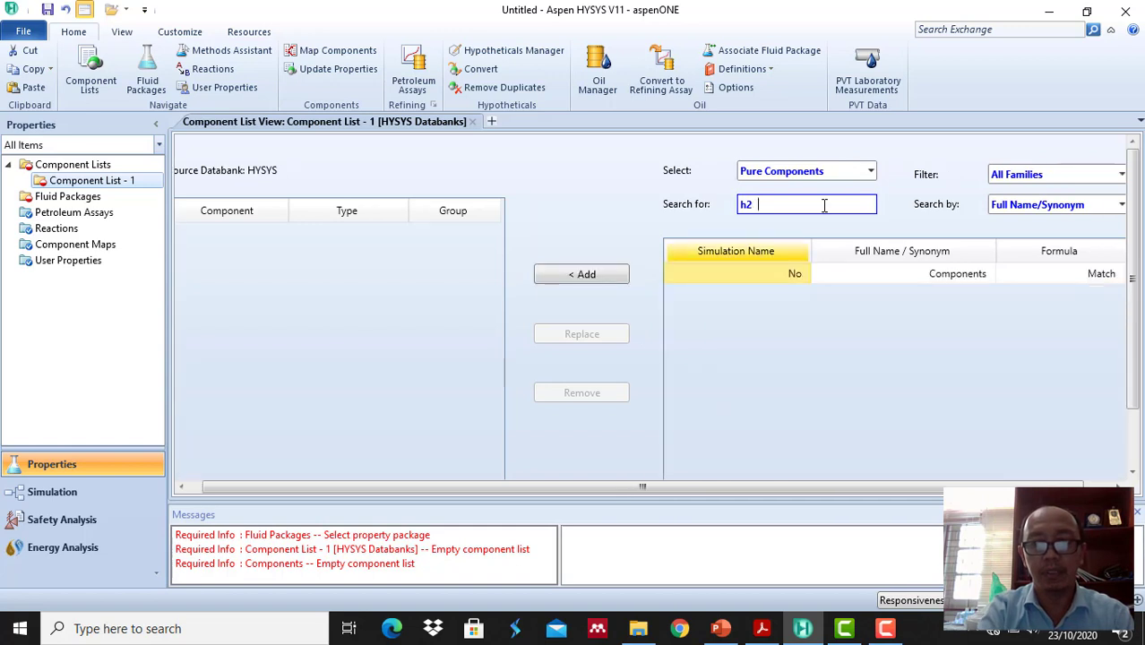
type("0o")
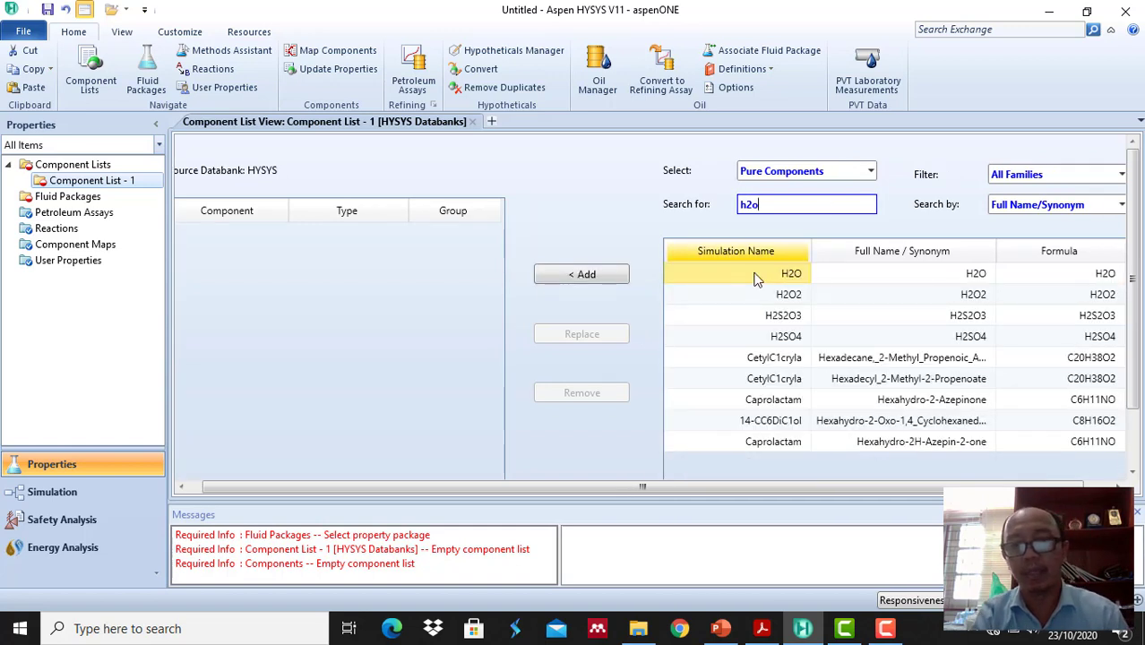
left_click(606, 279)
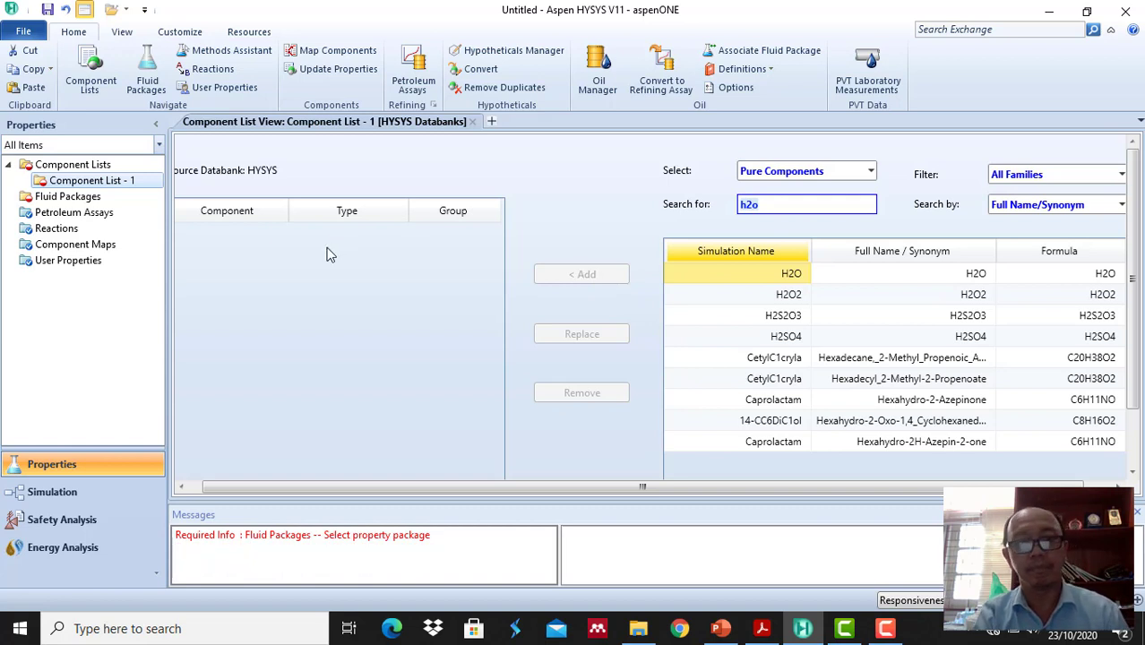
Add a fluid package for the component list and select Peng-Robinson as its property package.
left_click(77, 199)
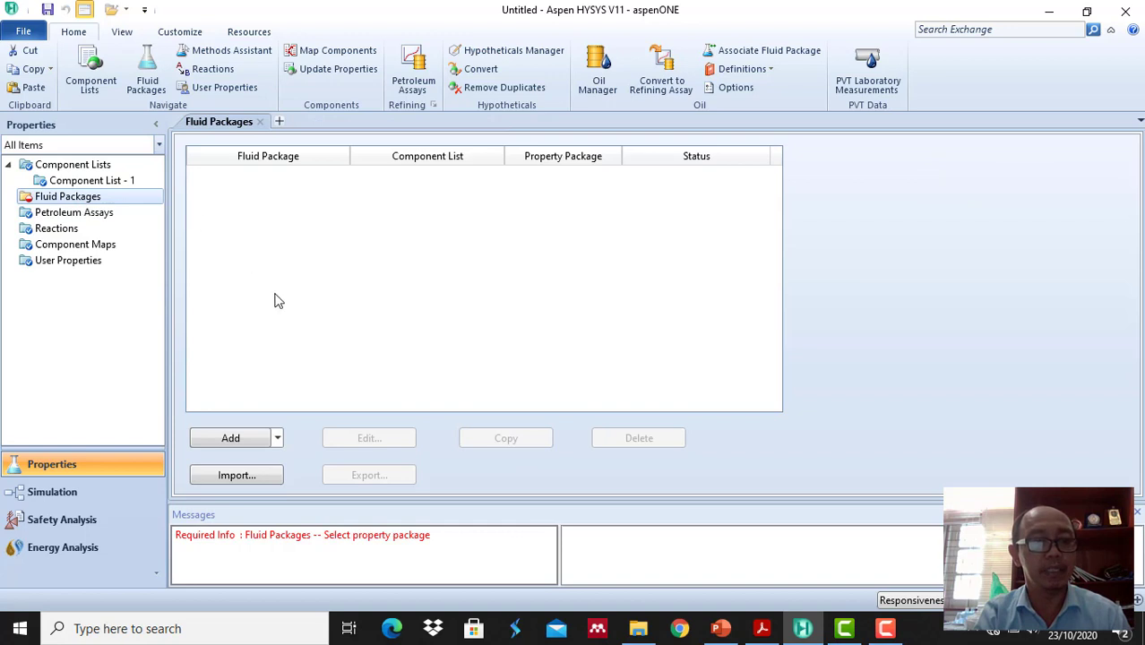
left_click(232, 439)
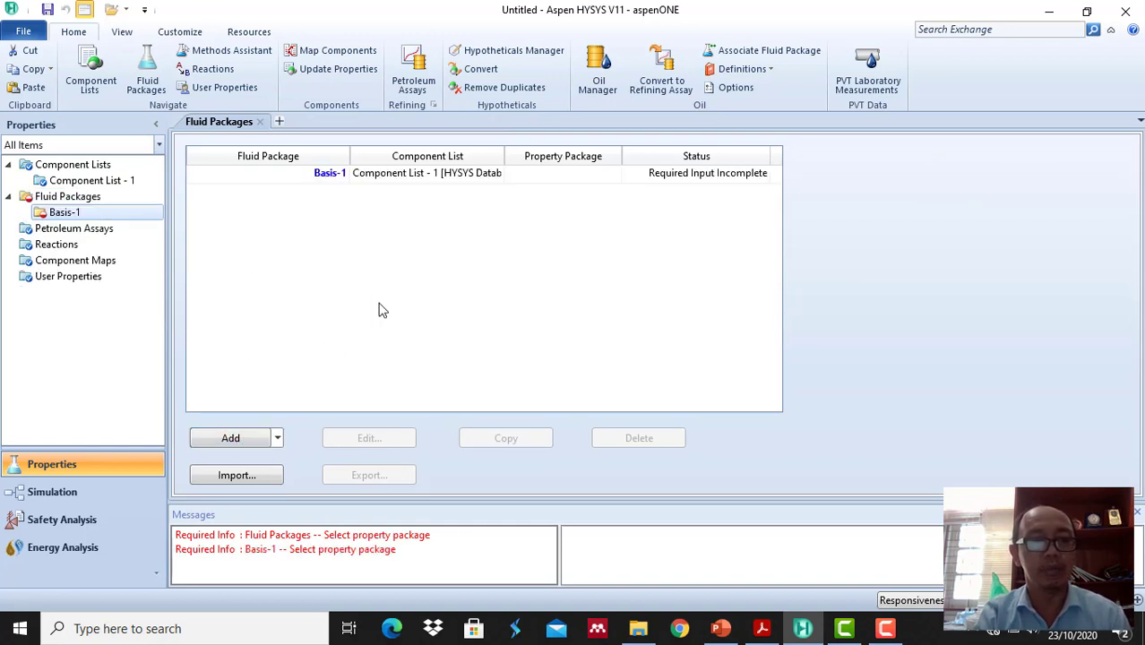
left_click_drag(351, 305, 353, 367)
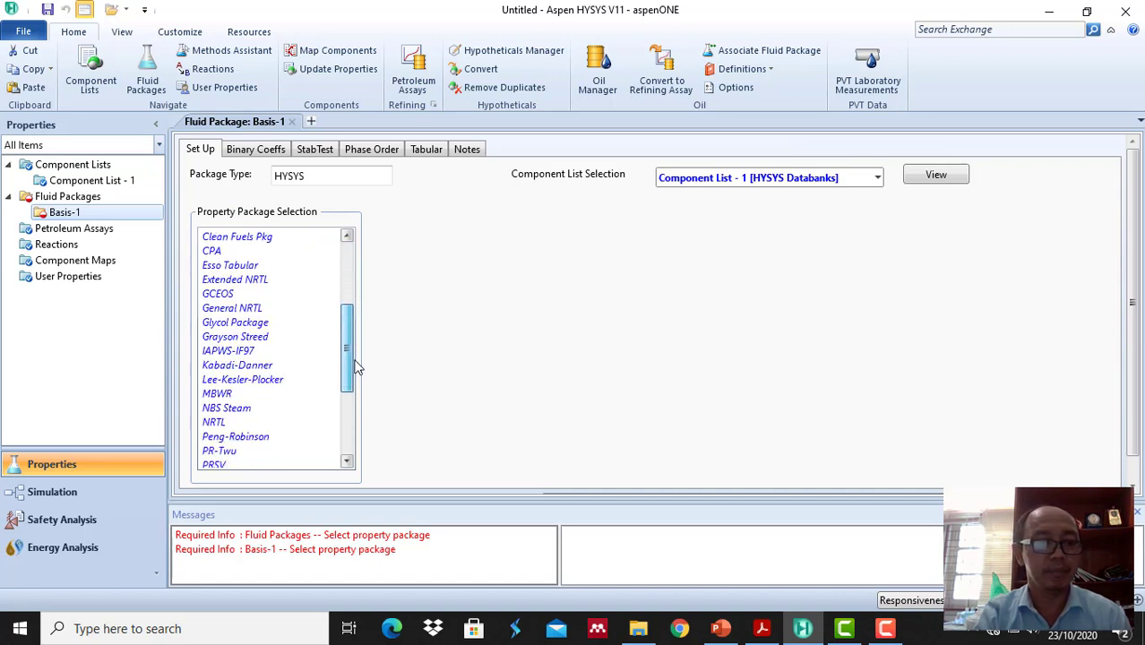
left_click(263, 437)
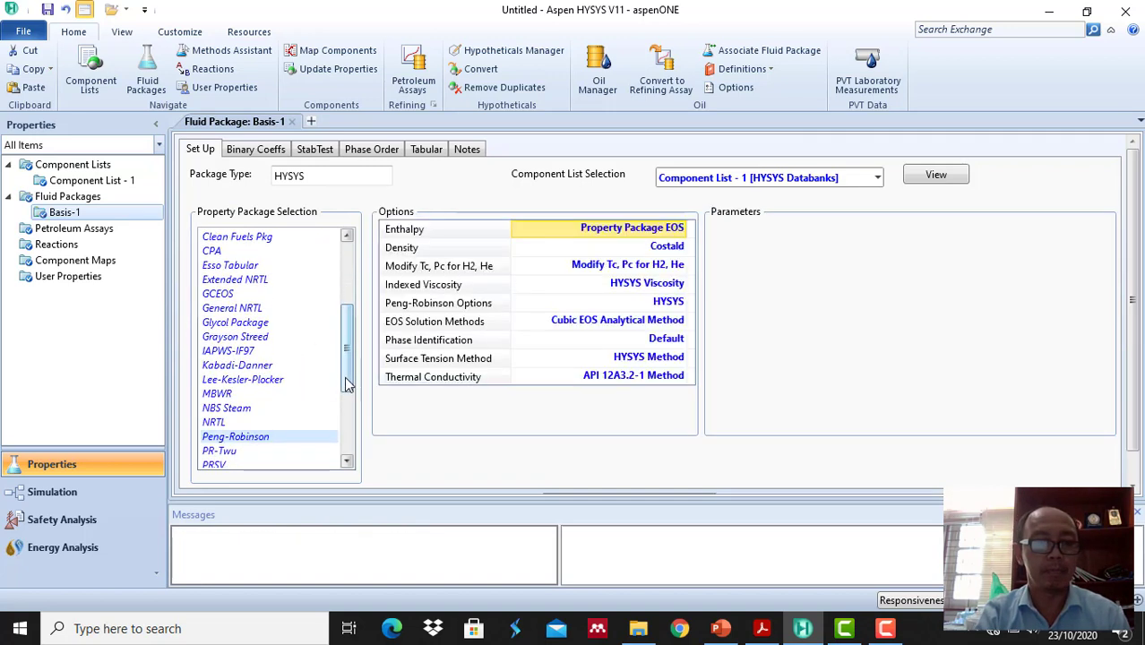
left_click_drag(1136, 308, 1138, 339)
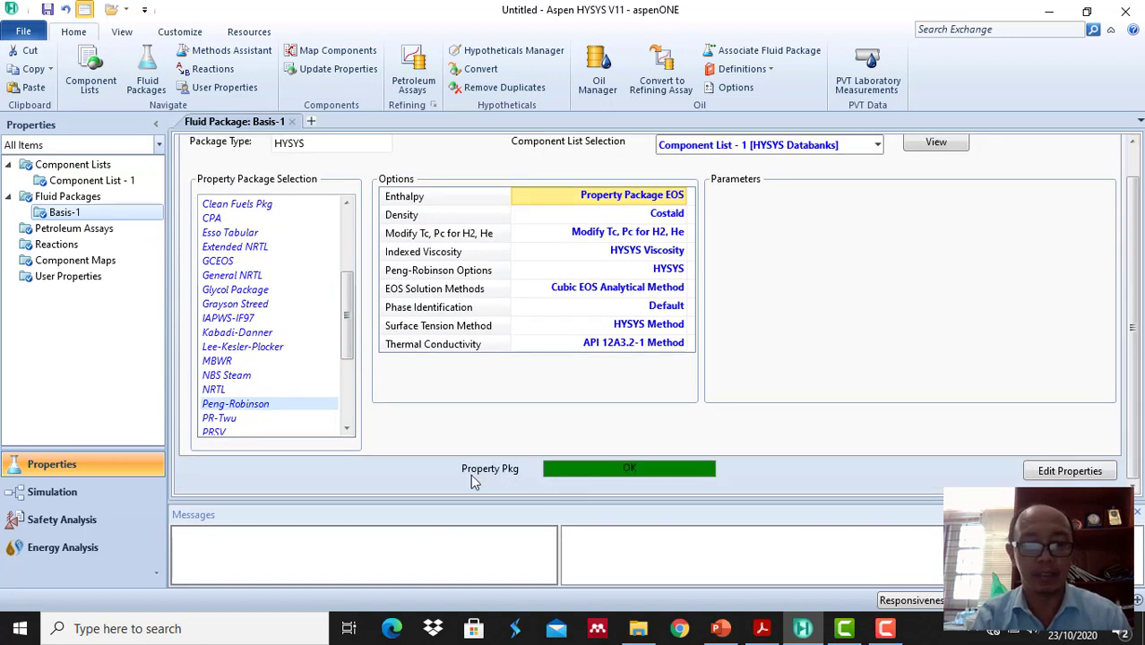
Enter the simulation environment and place two material streams, with an energy stream below and between them, on the flowsheet.
left_click(78, 498)
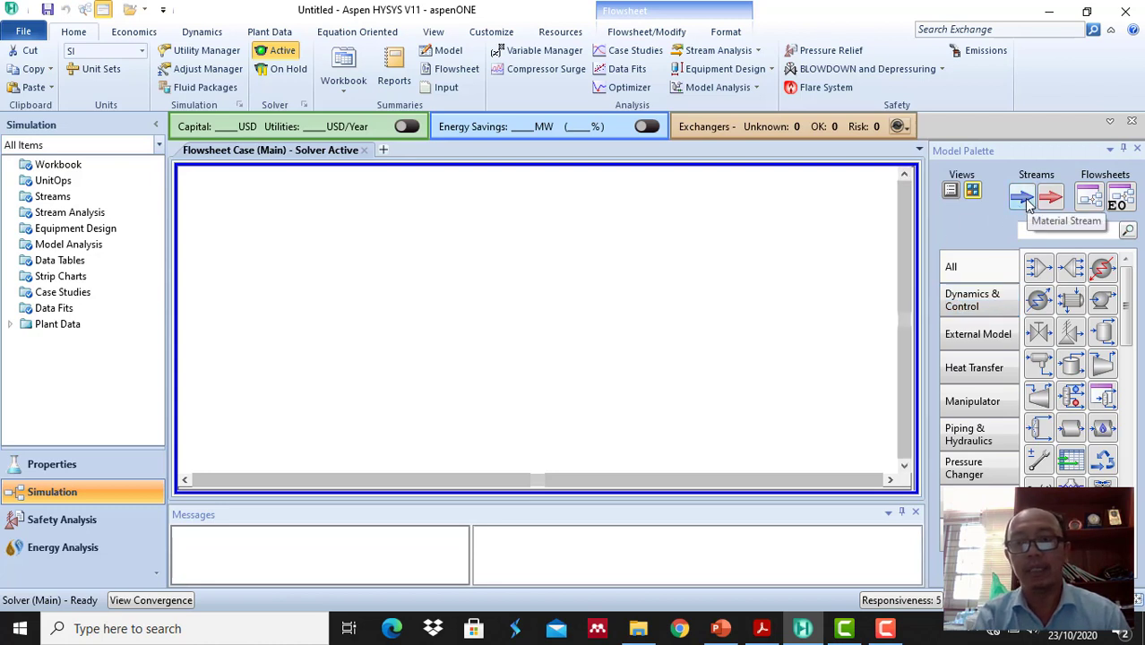
left_click_drag(1025, 204, 291, 315)
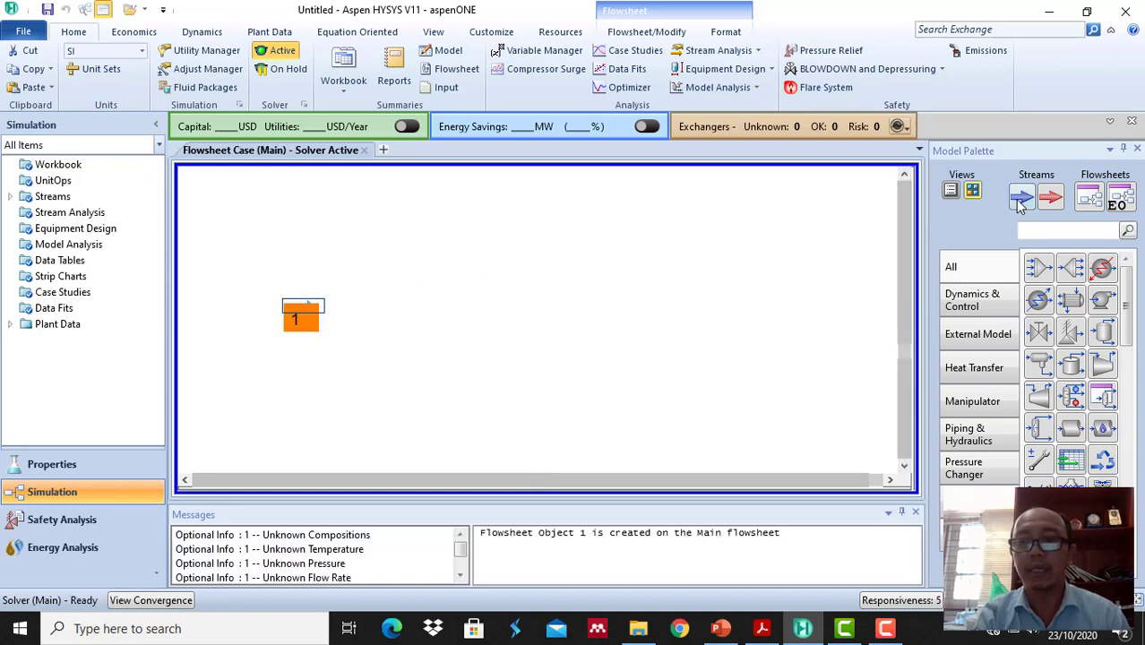
left_click_drag(1021, 205, 696, 320)
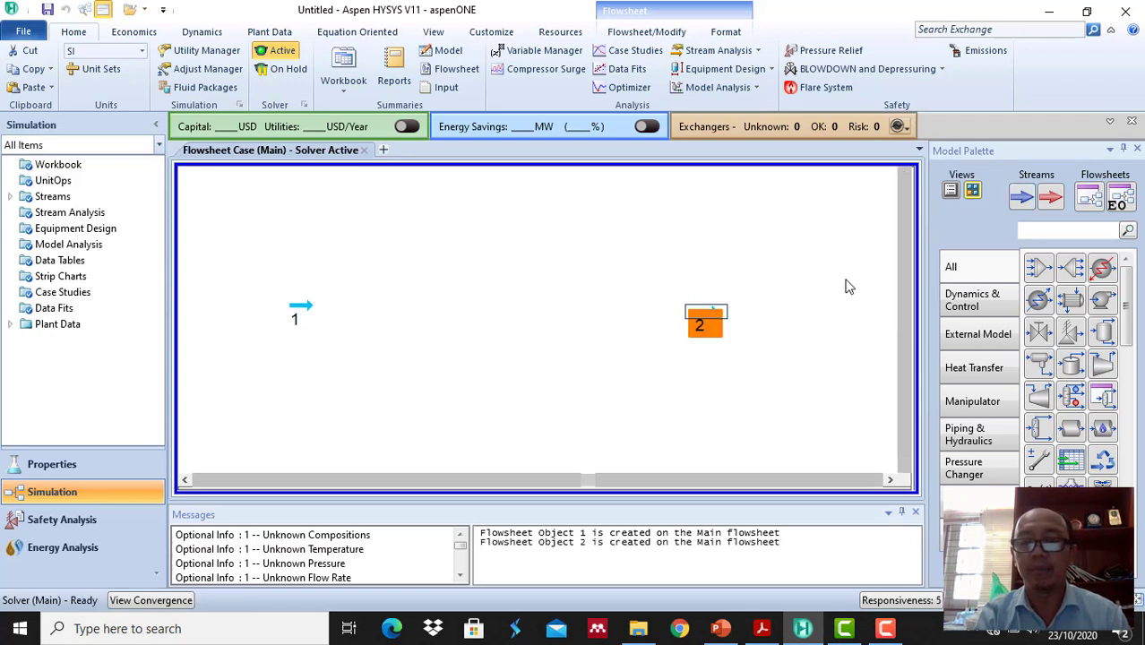
left_click(1055, 206)
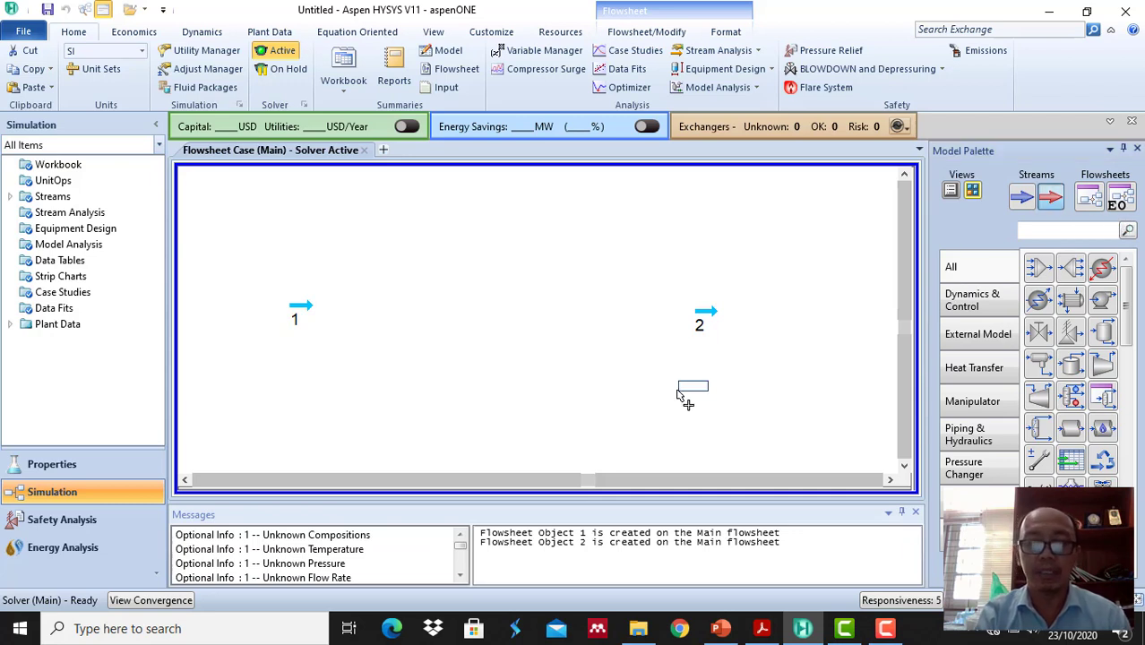
left_click(481, 378)
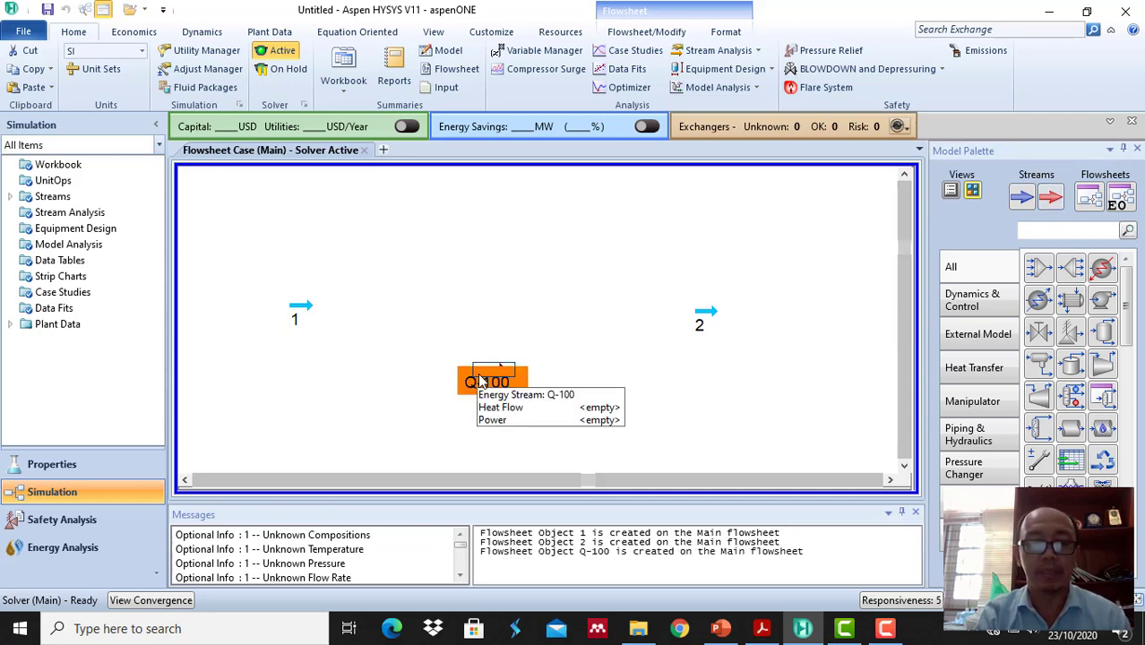
left_click(593, 381)
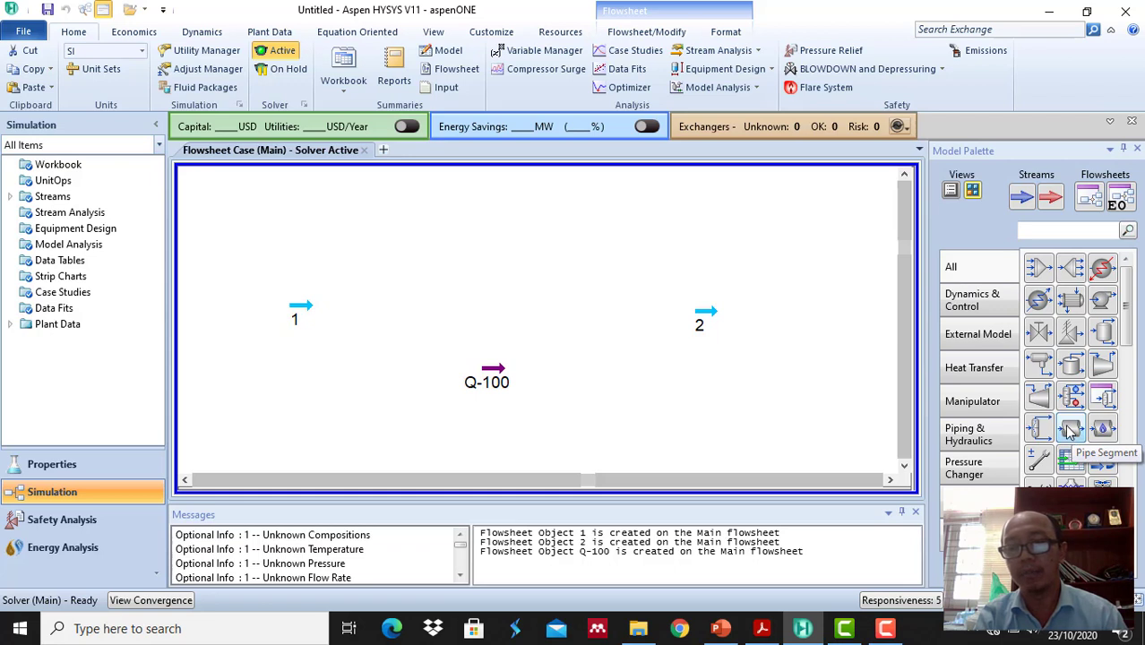
Place a Pipe Segment between material streams 1 and 2, above the energy stream.
left_click(1072, 431)
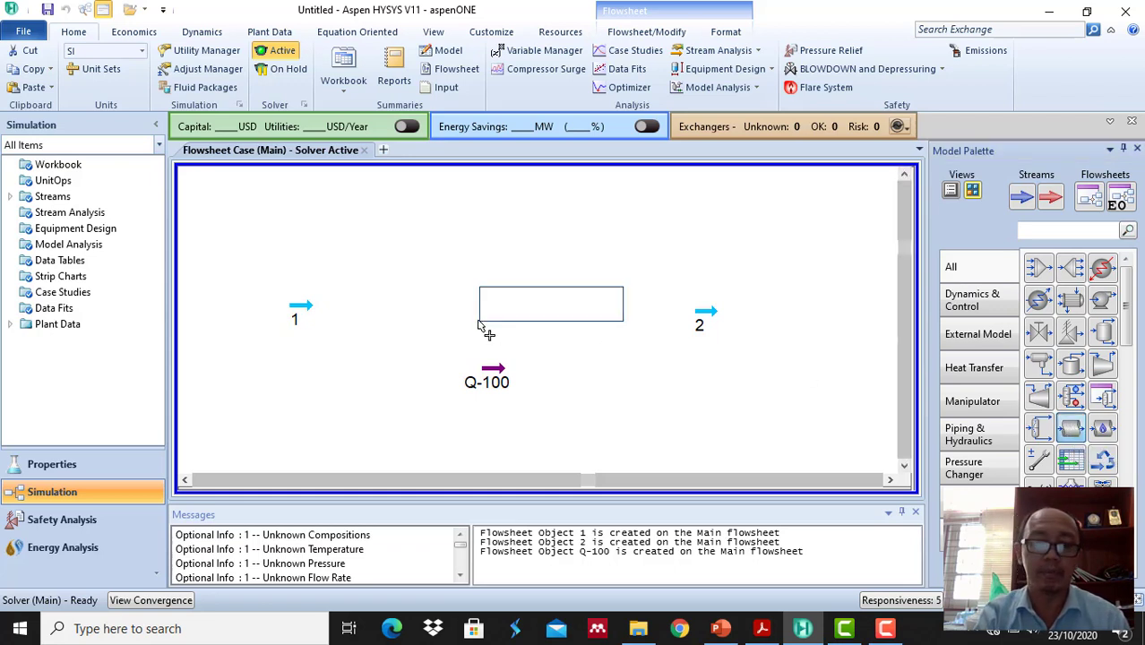
left_click(413, 326)
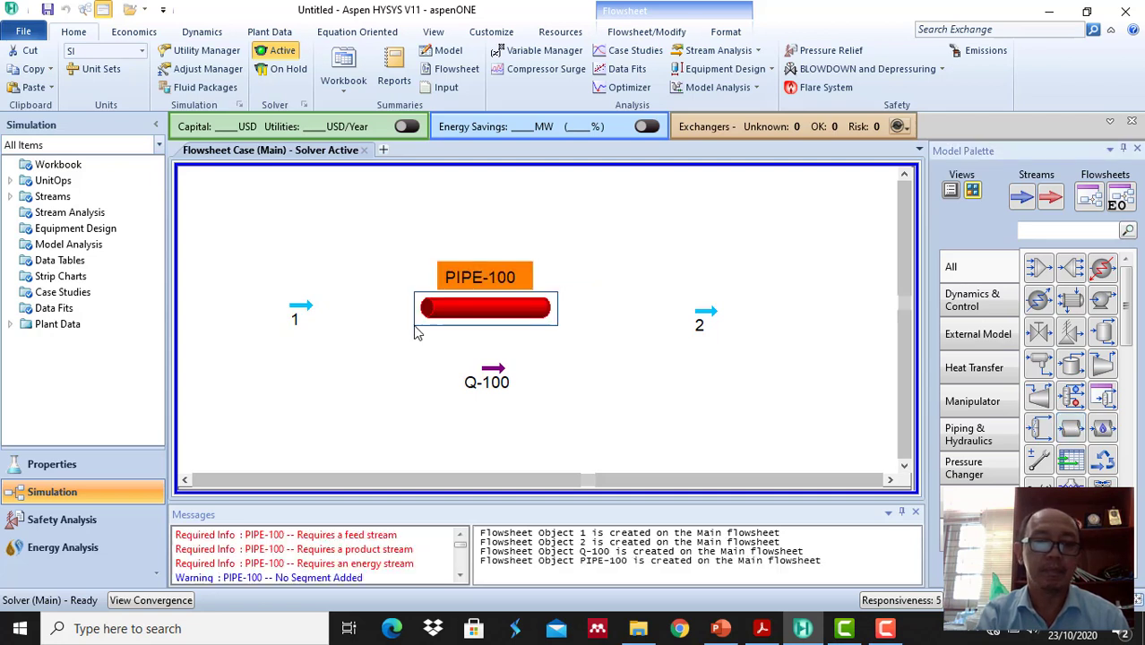
left_click(328, 291)
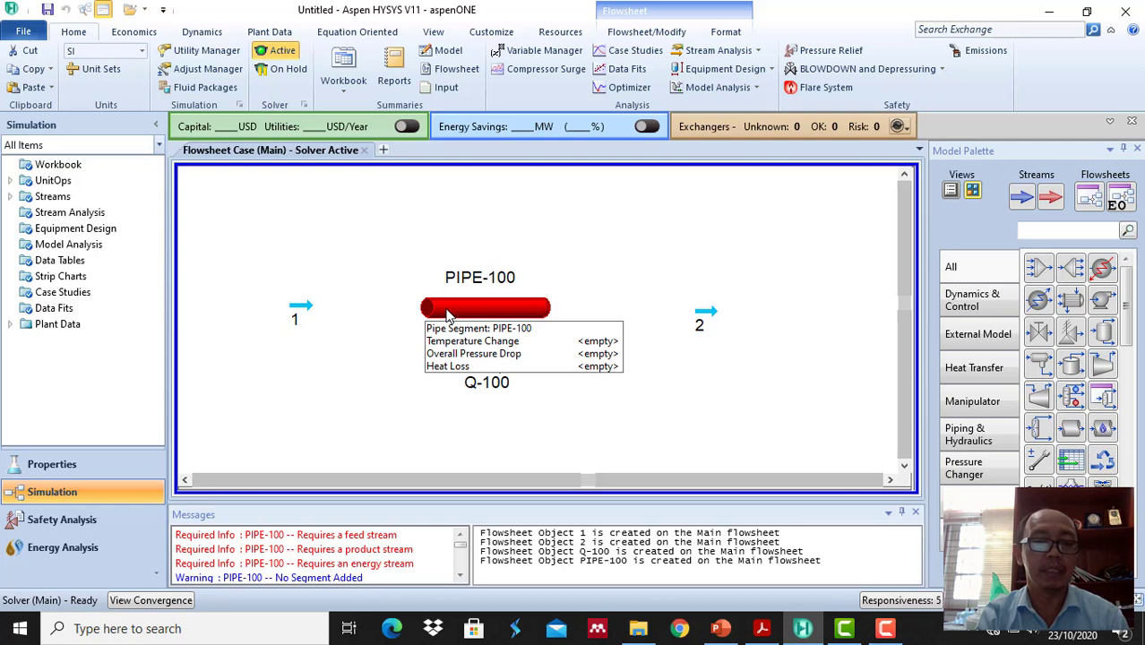
Connect the pipe segment with stream 1 as inlet, stream 2 as outlet and Q-100 as energy stream.
left_click(447, 313)
double_click(445, 308)
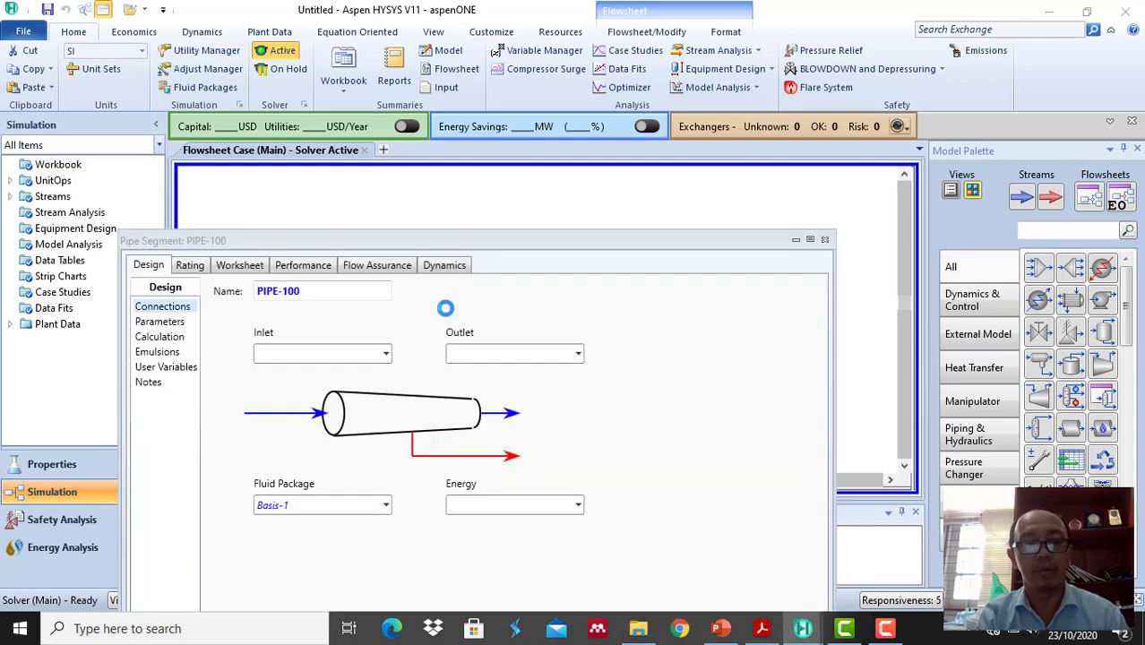
left_click(385, 355)
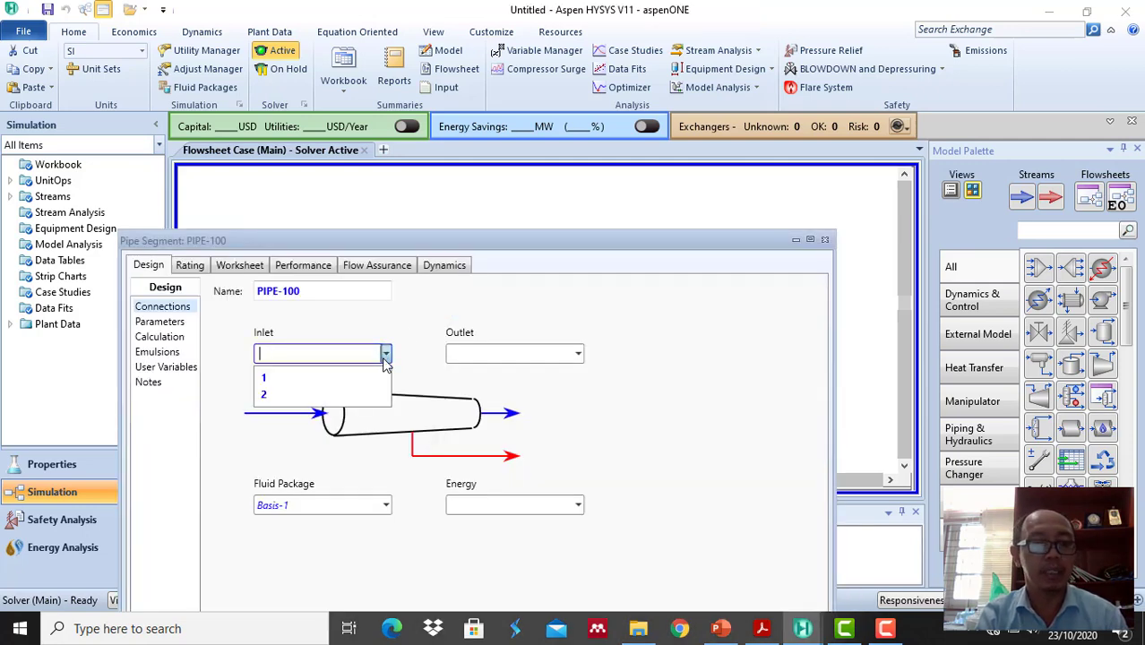
left_click(306, 381)
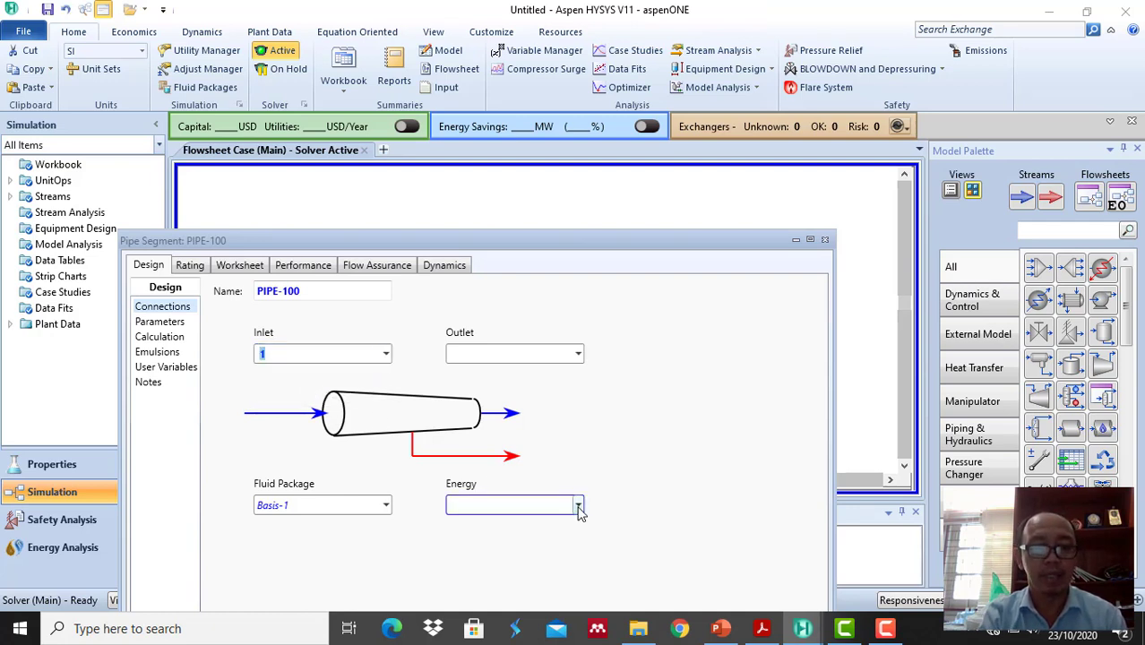
left_click(578, 355)
left_click(538, 380)
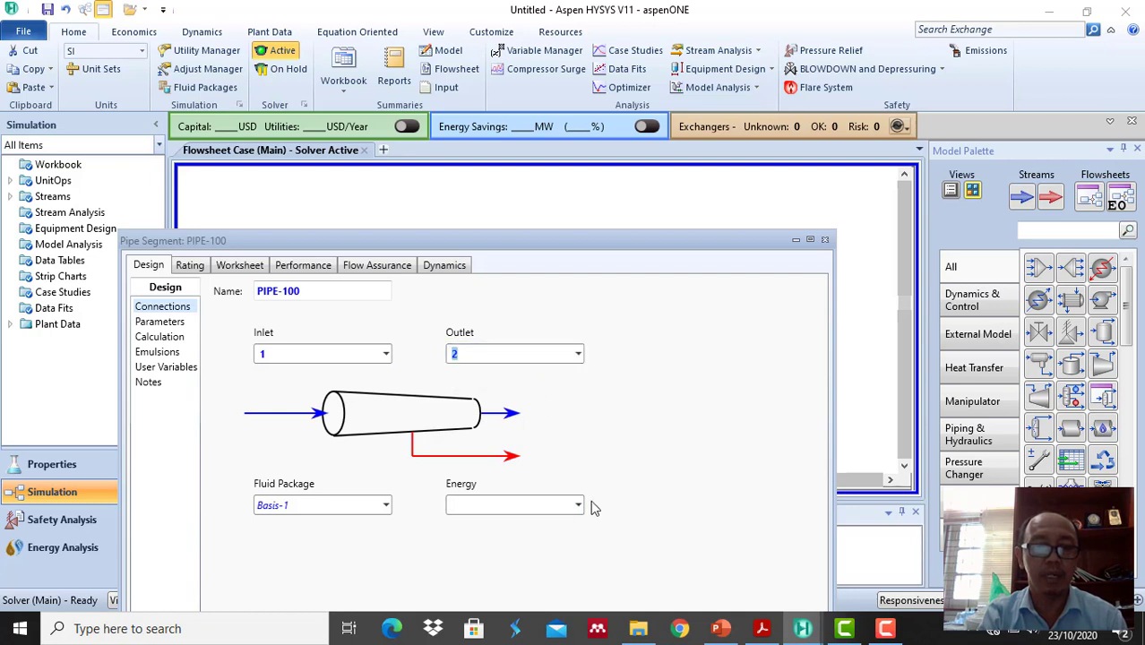
left_click(578, 506)
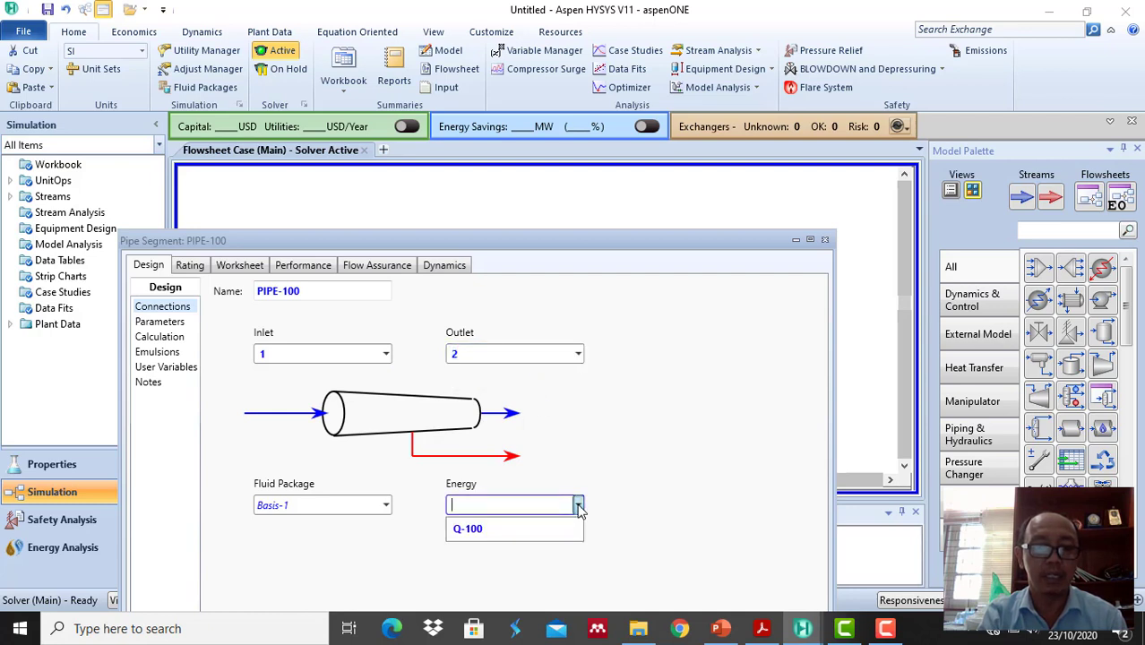
left_click(528, 530)
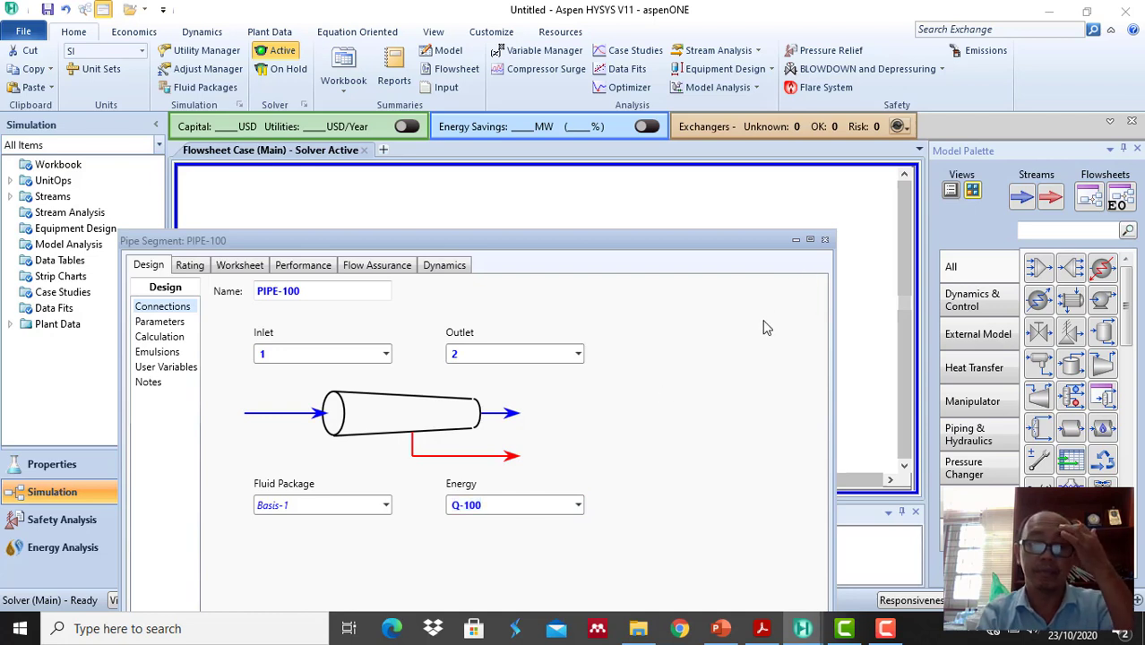
left_click_drag(627, 242, 664, 192)
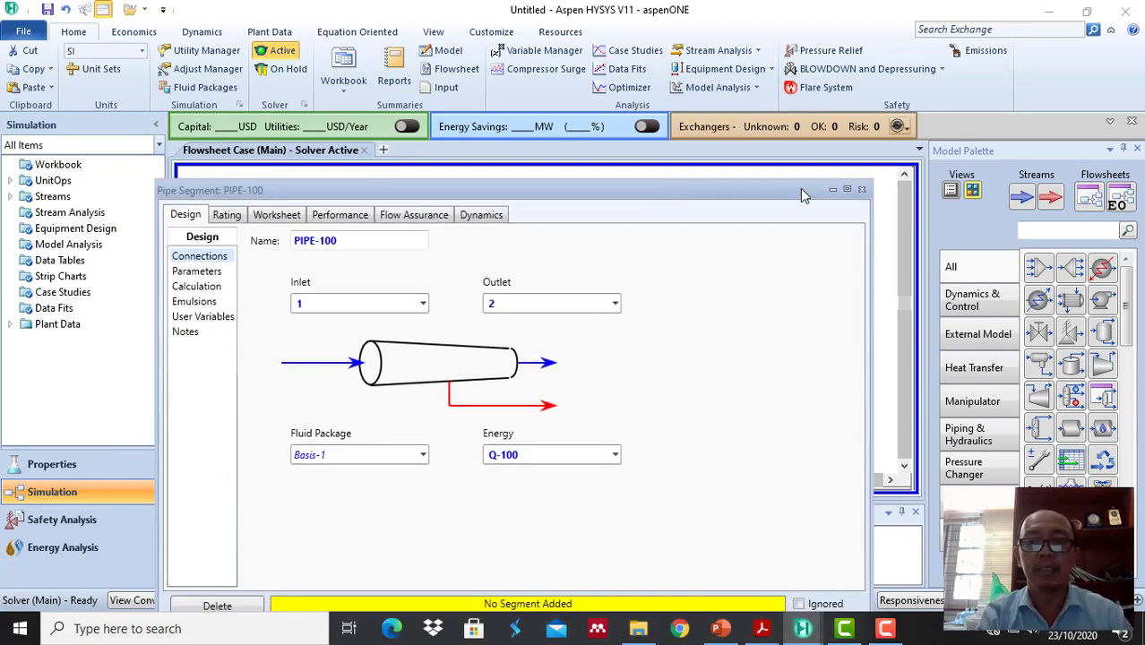
left_click(862, 190)
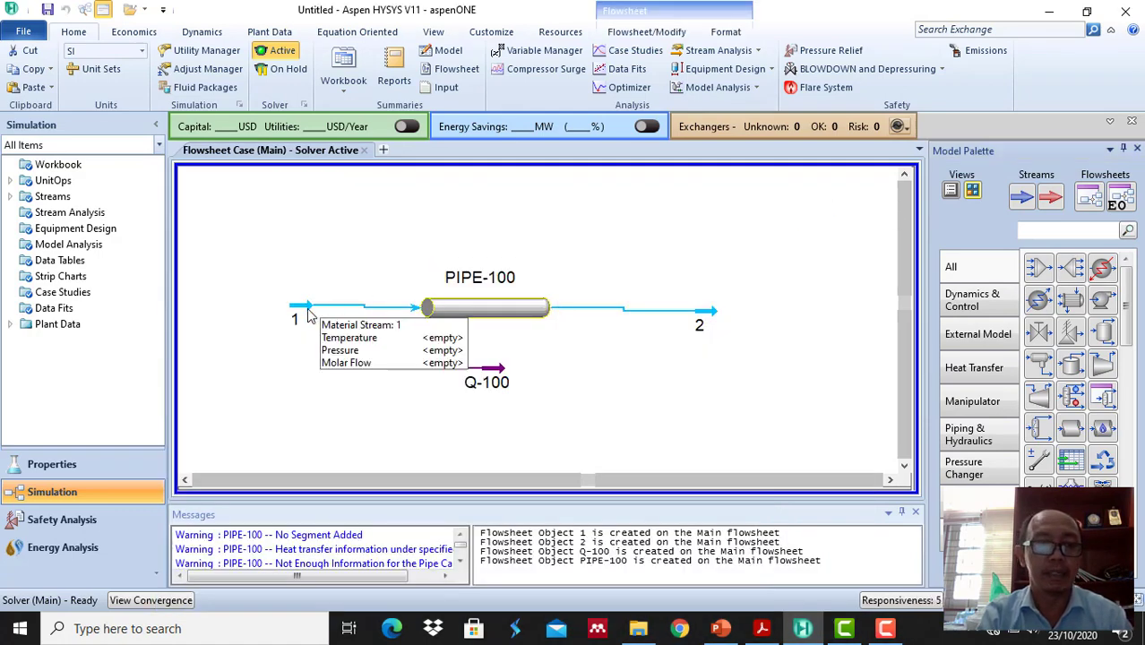
Align material streams 1 and 2 with the pipe segment so that their connecting lines run straight.
left_click(305, 311)
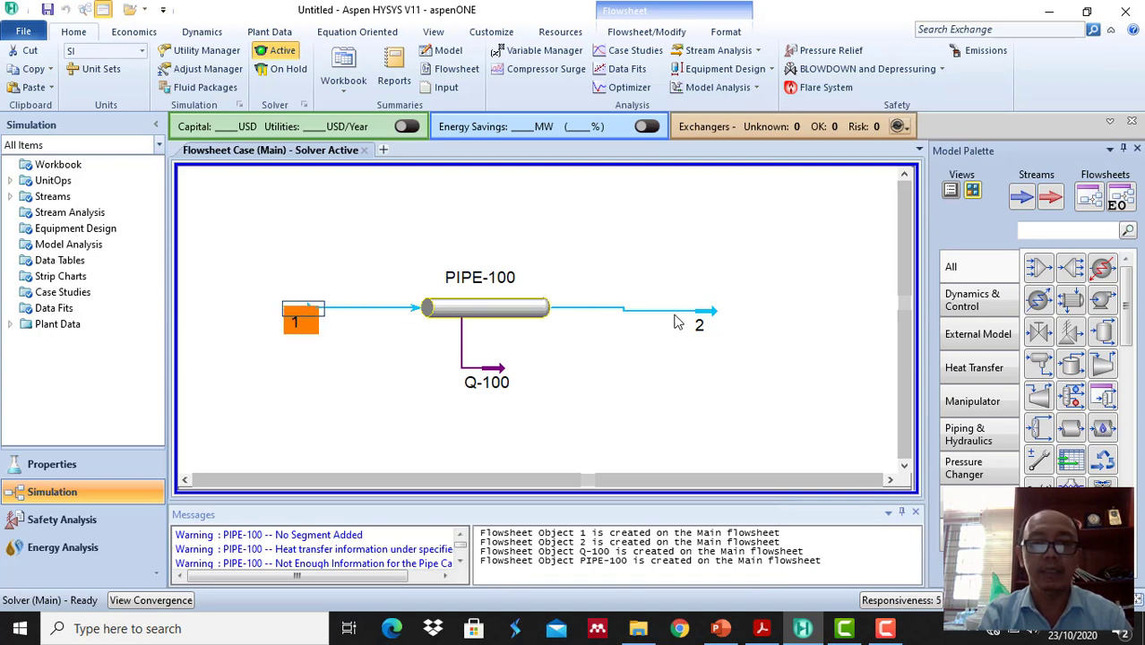
left_click_drag(697, 320, 691, 315)
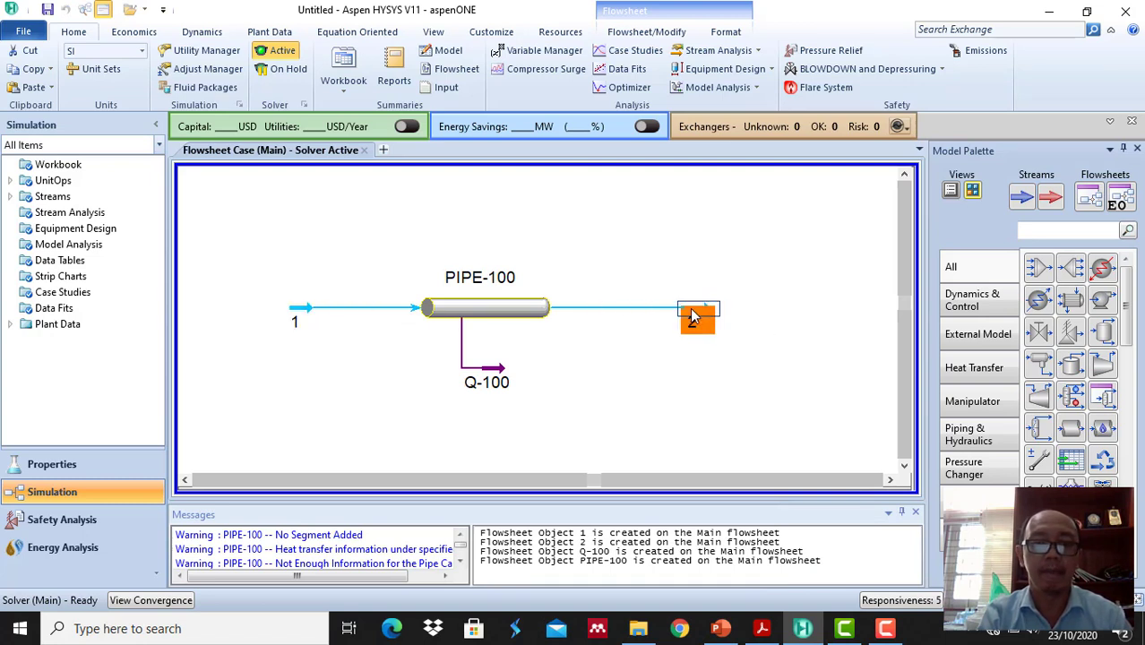
left_click(663, 359)
Switch to PowerPoint to review the pipe pressure drop problem on slide 11, and return to Aspen HYSYS.
mouse_move(302, 315)
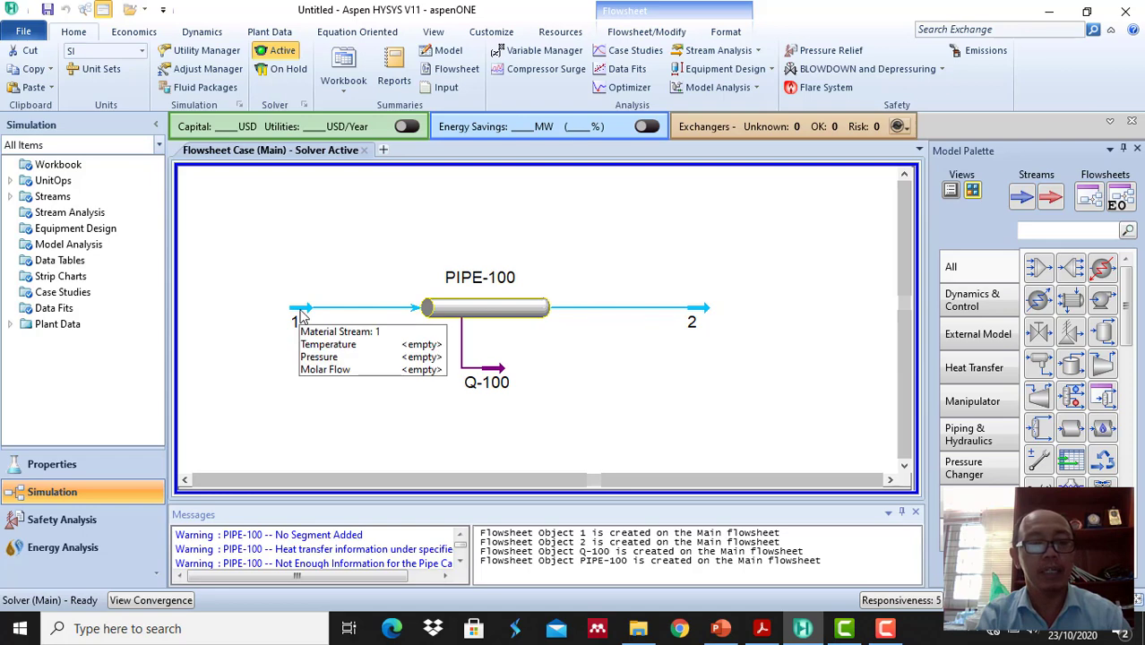
left_click(723, 630)
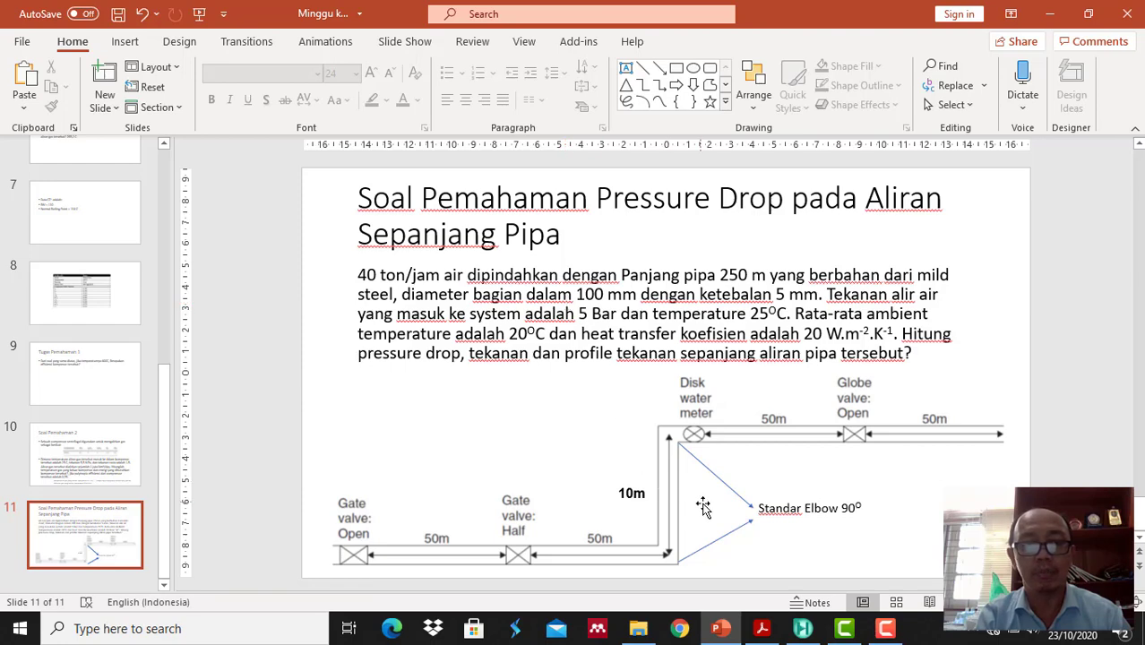
left_click(802, 630)
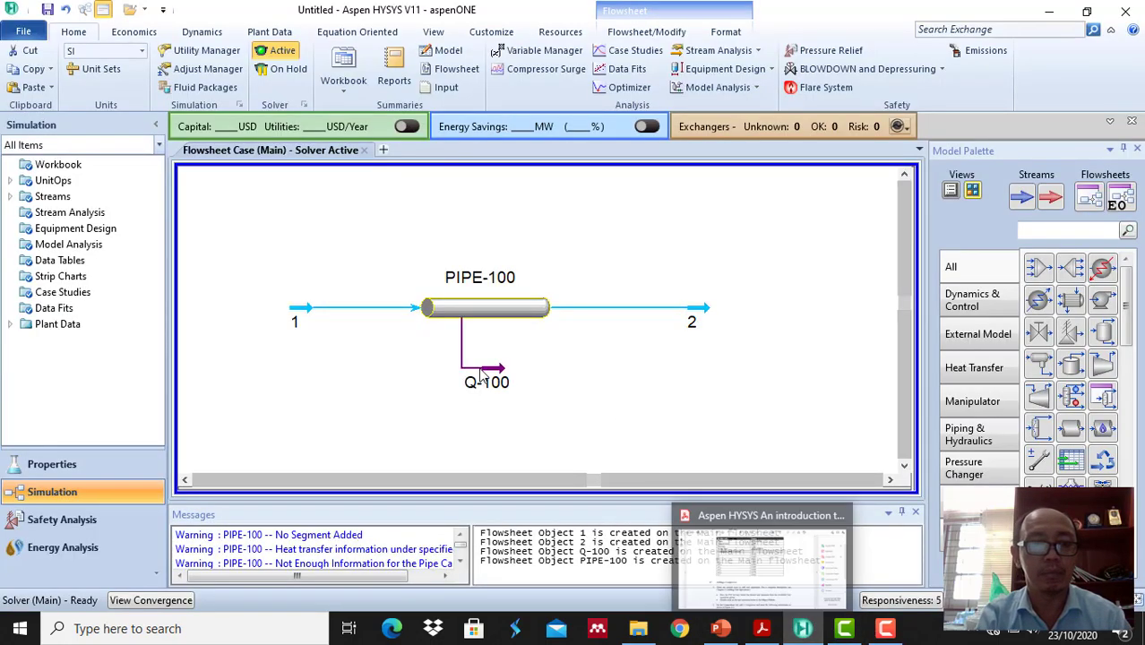
Open material stream 1 and enter a mole fraction of 1 for H2O in its composition.
left_click(300, 308)
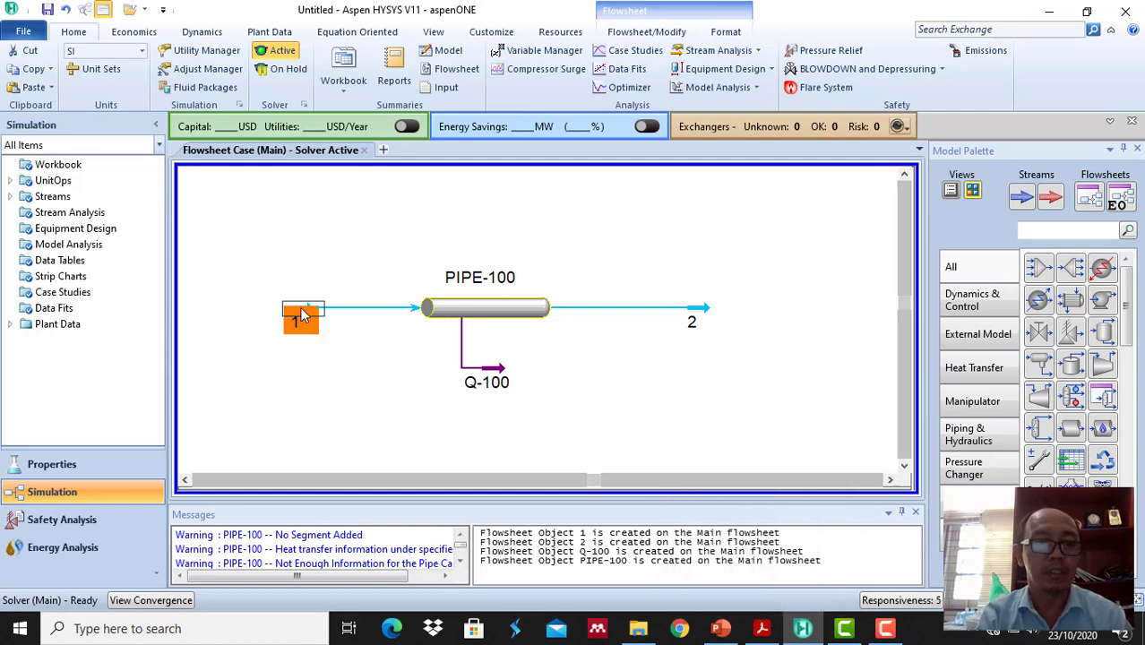
double_click(300, 308)
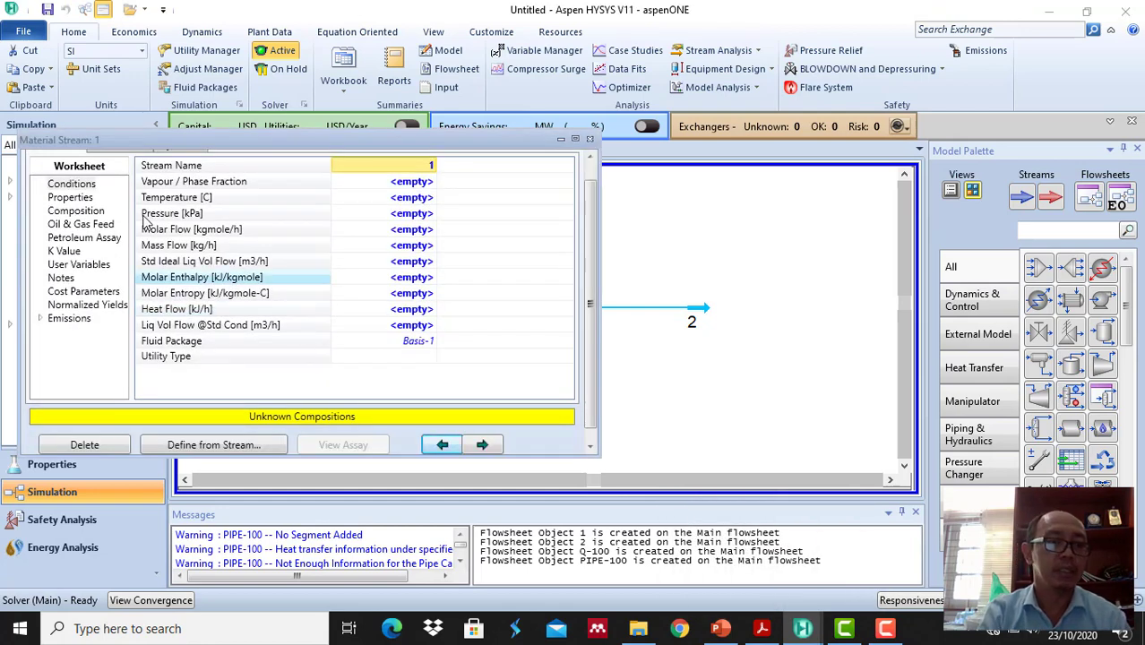
left_click(81, 212)
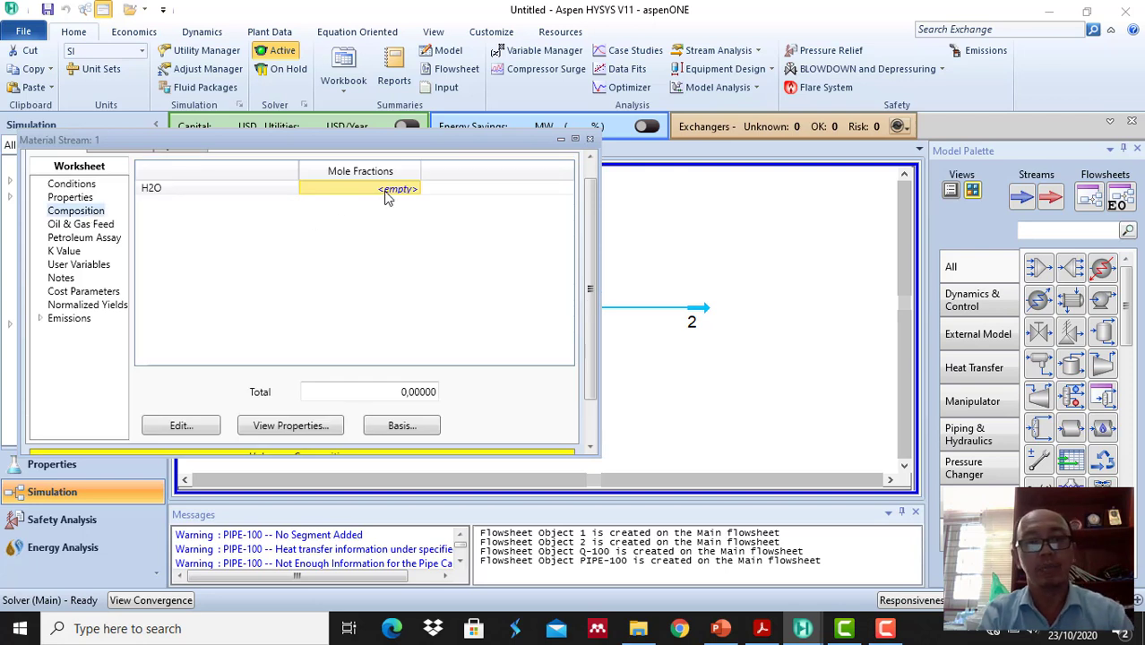
type("1")
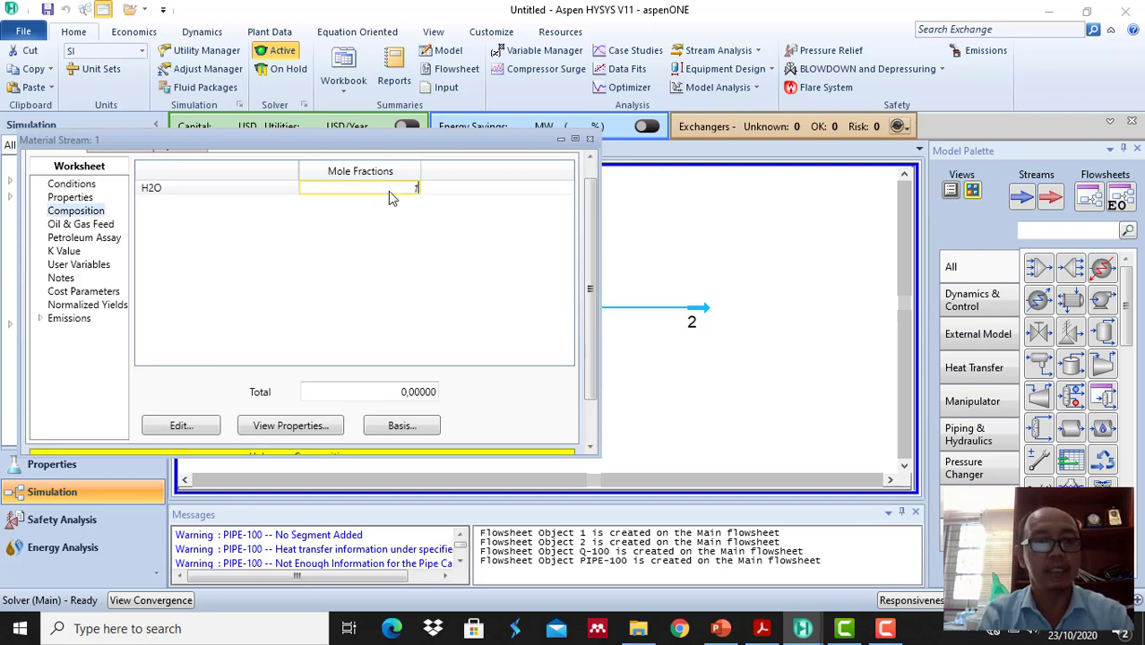
key("Return")
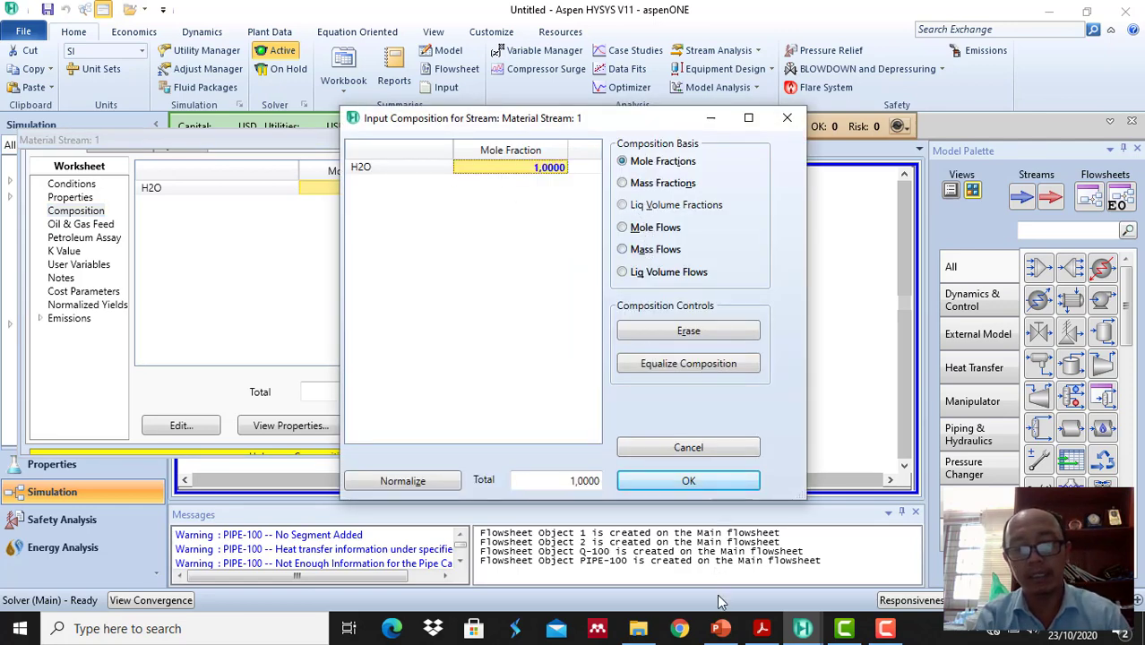
Review the problem slide in PowerPoint, return to Aspen HYSYS and change stream 1's composition basis to Mass Flows.
left_click(721, 630)
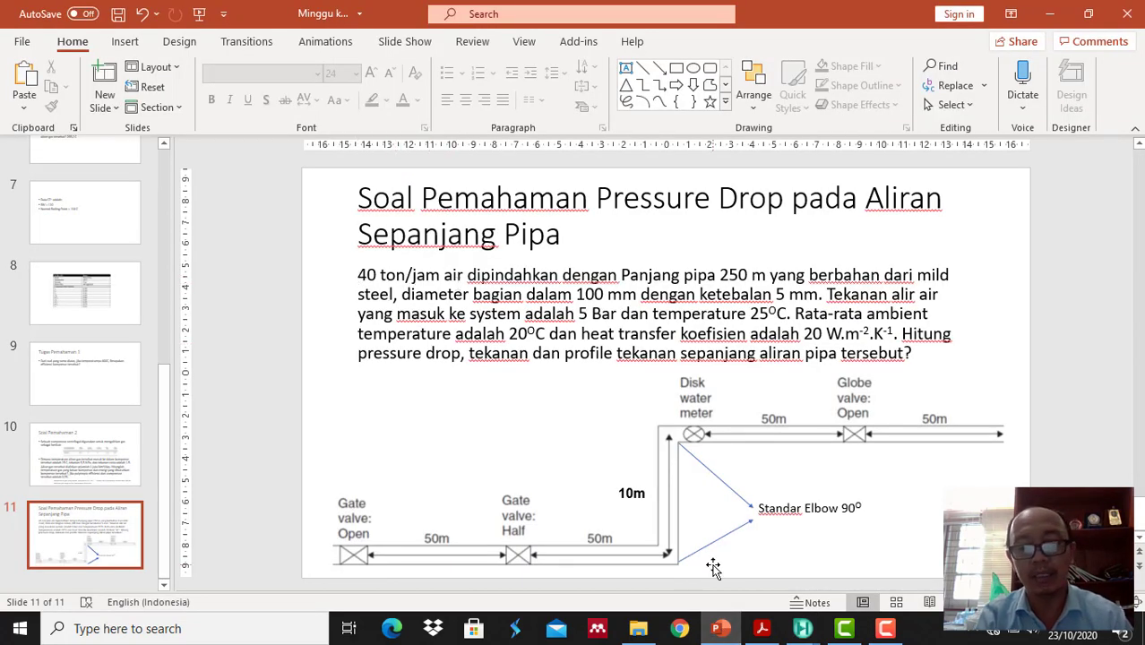
mouse_move(804, 630)
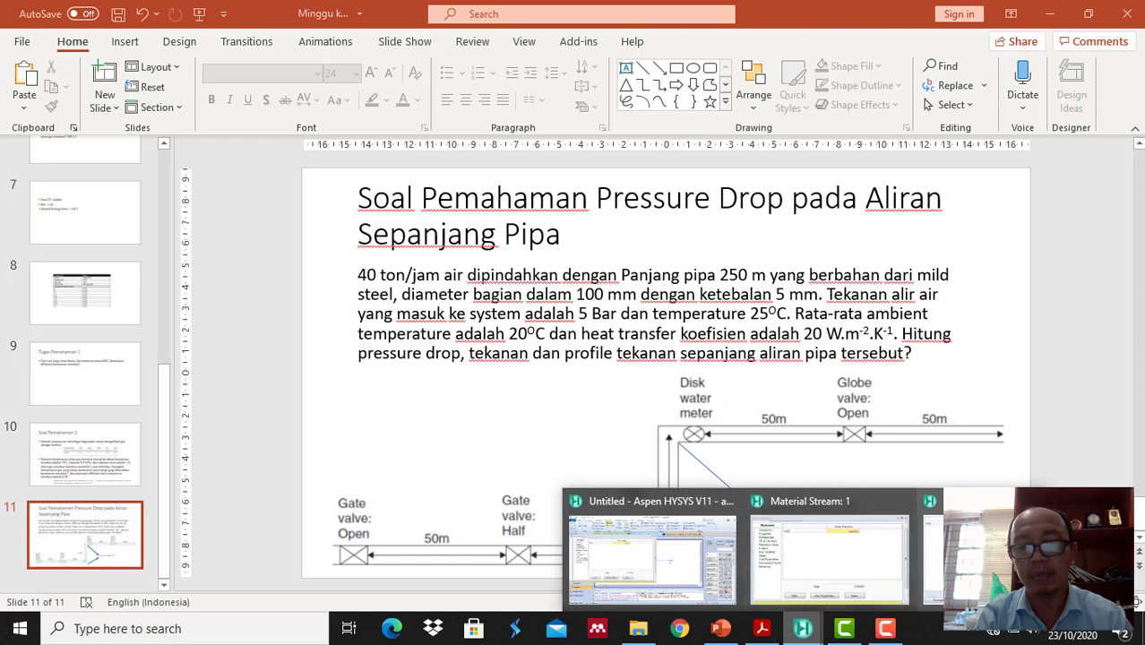
left_click(860, 547)
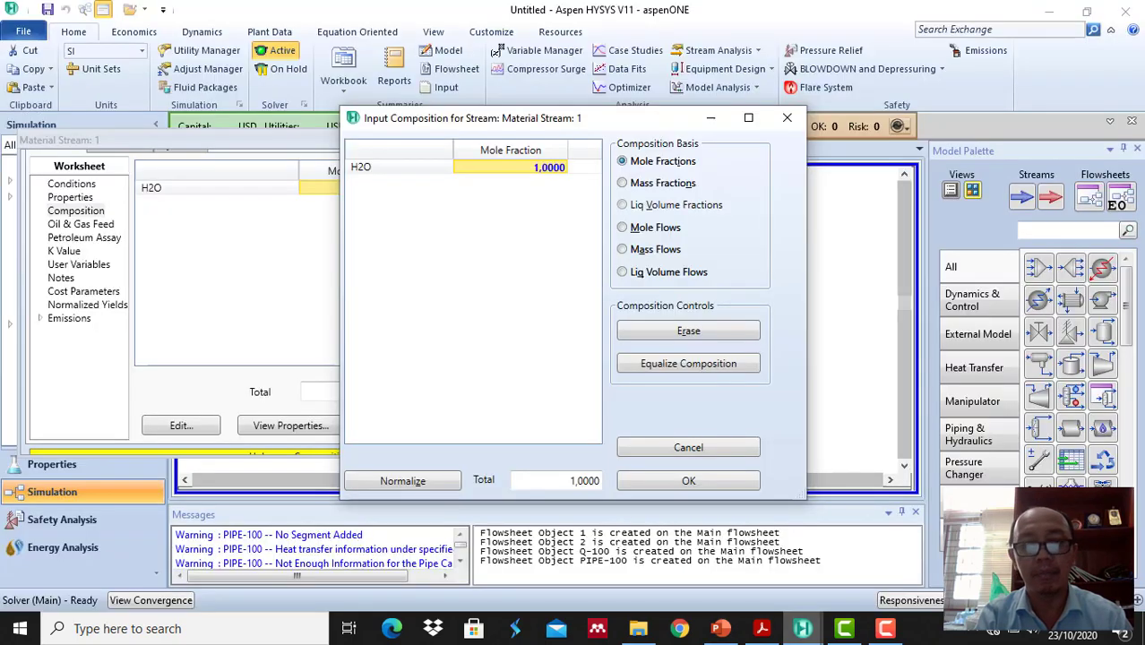
left_click(642, 252)
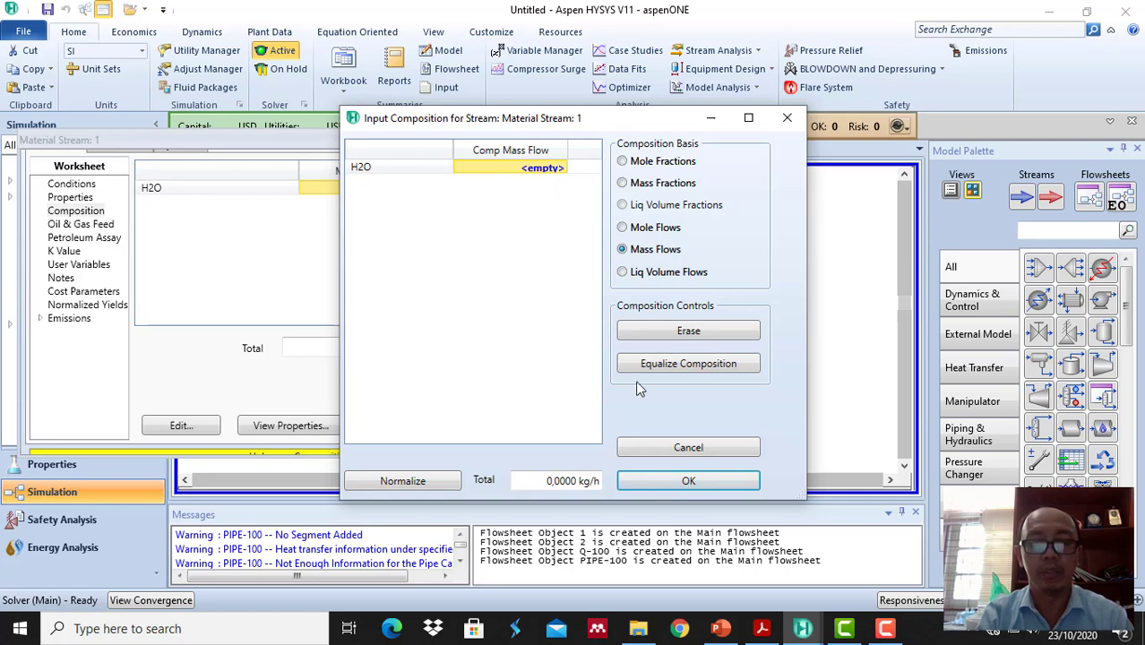
left_click(666, 484)
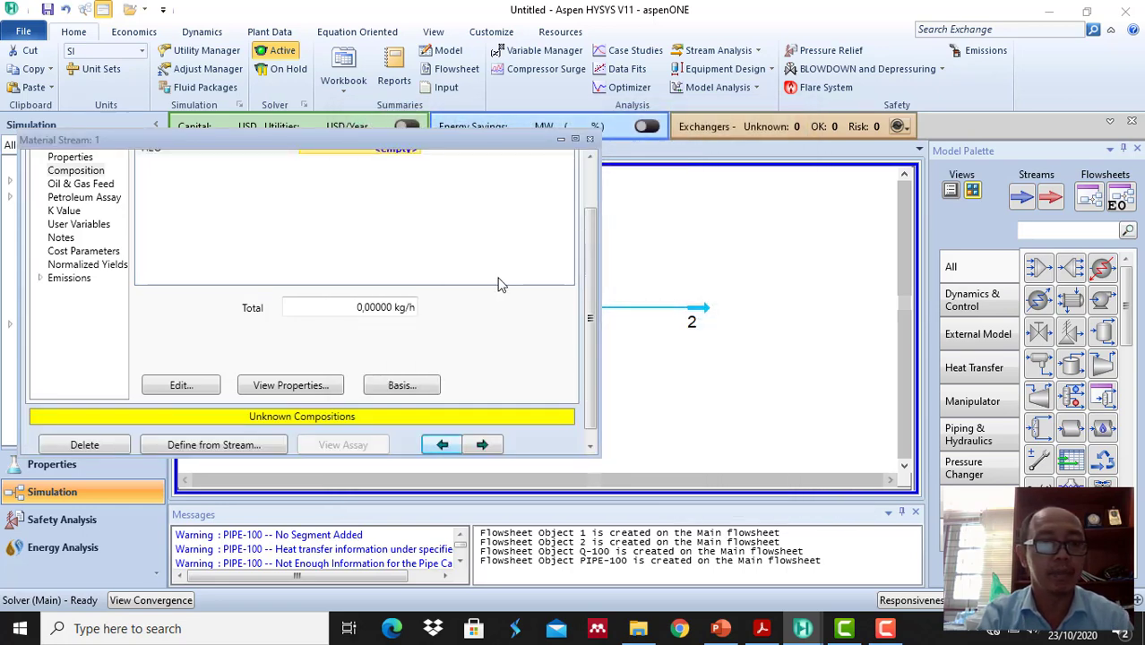
Set the mass flow of stream 1 to 40 tonne/h in its conditions.
scroll(591, 312, "up", 3)
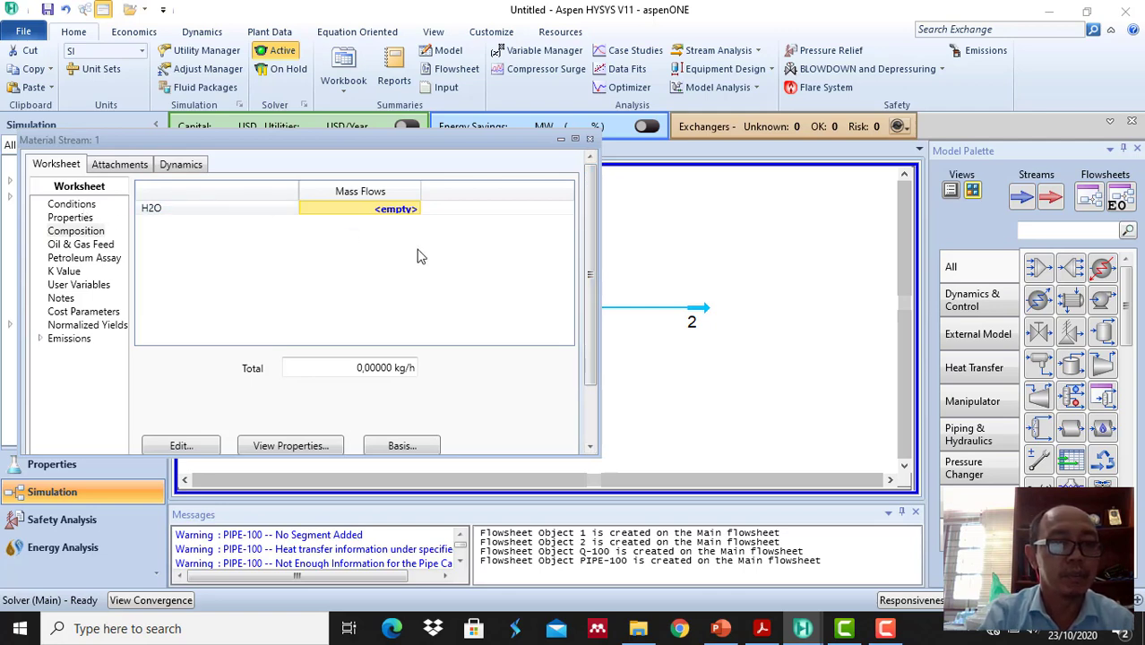
left_click(87, 208)
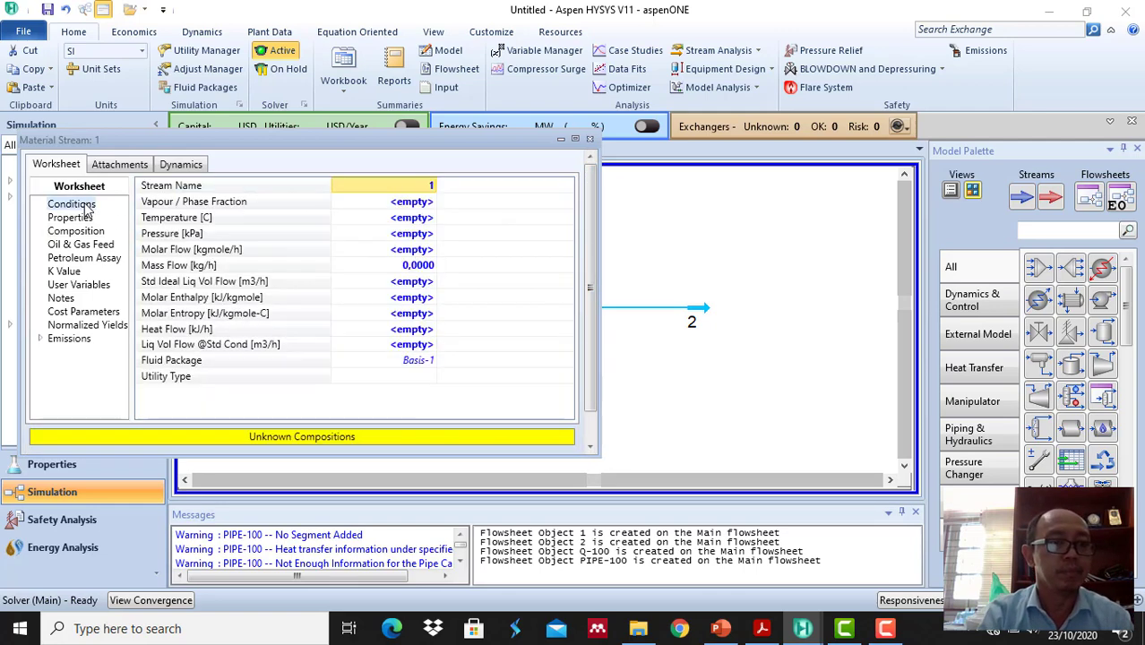
left_click(408, 266)
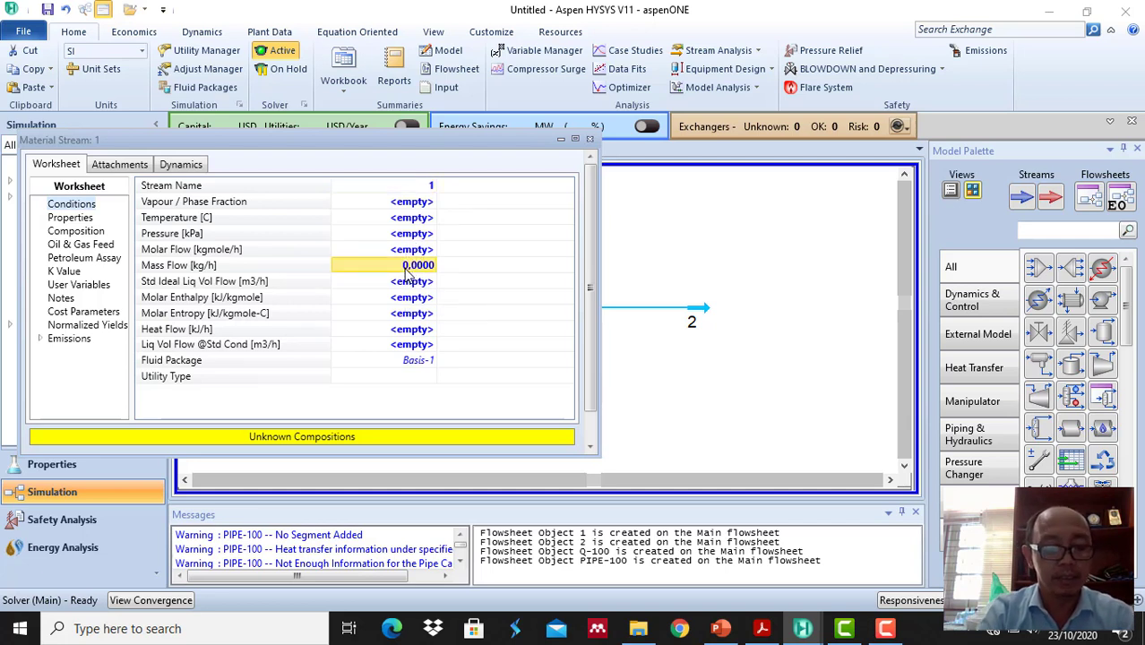
type("40")
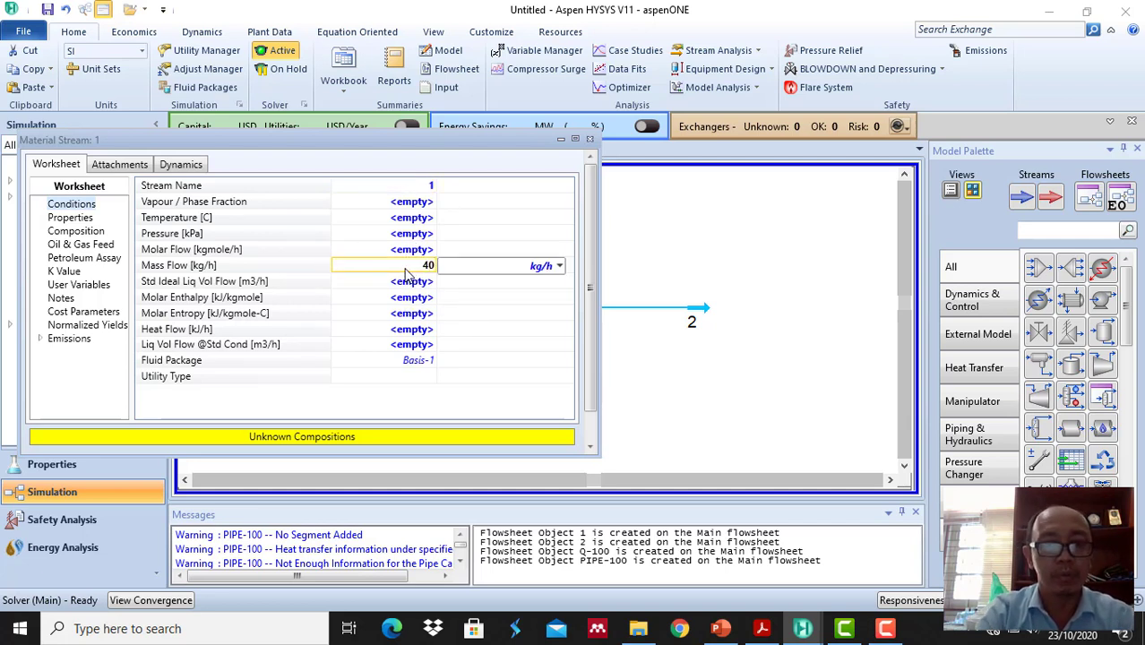
left_click(560, 266)
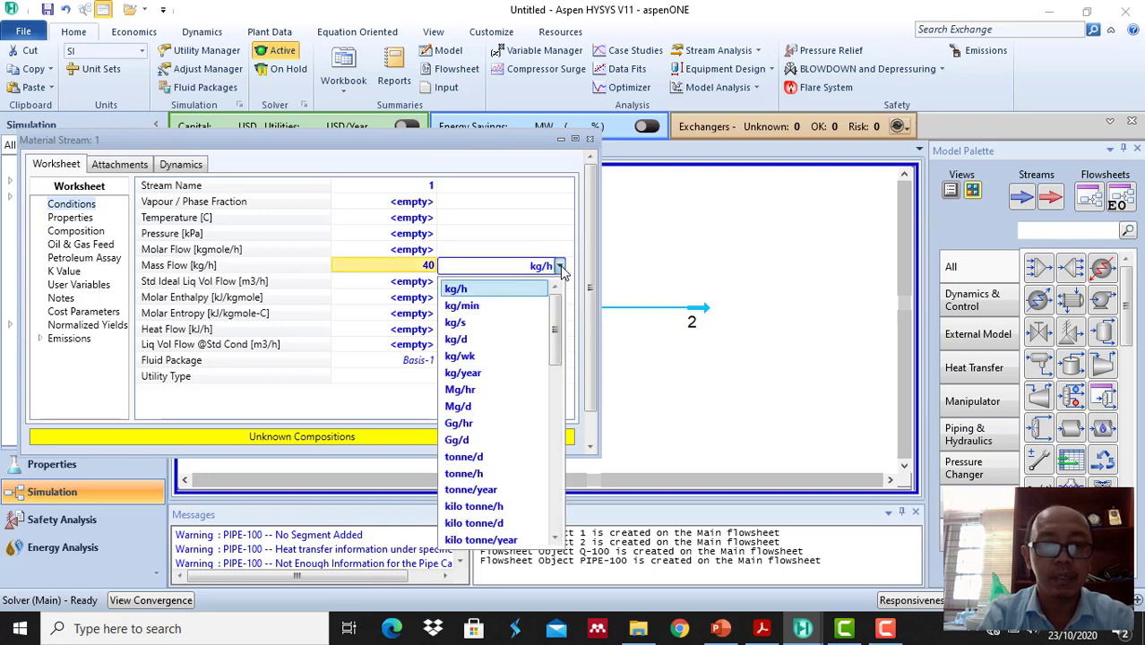
left_click(478, 477)
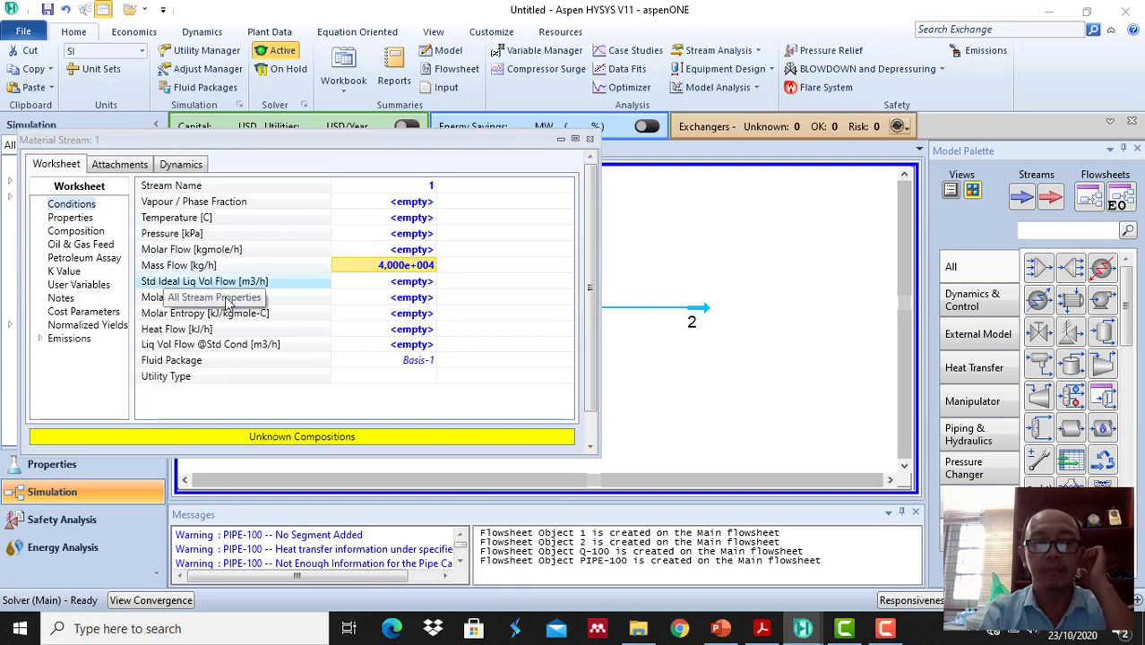
Check the inlet conditions on the PowerPoint slide, return to Aspen HYSYS and set stream 1's temperature to 25 °C.
left_click(722, 630)
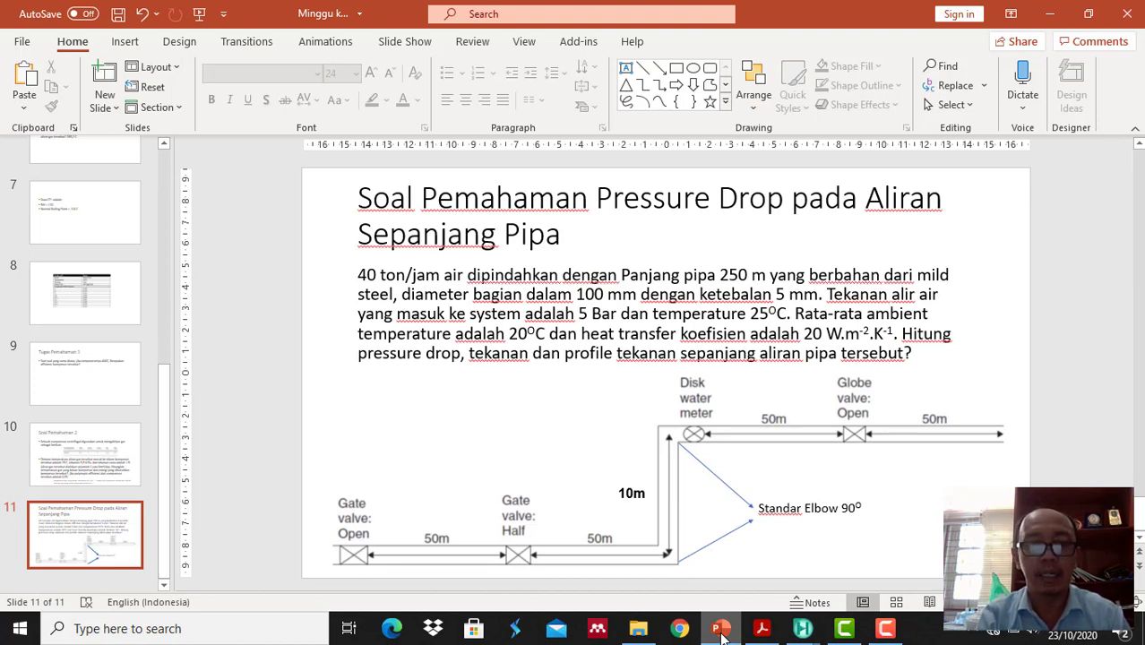
left_click(722, 630)
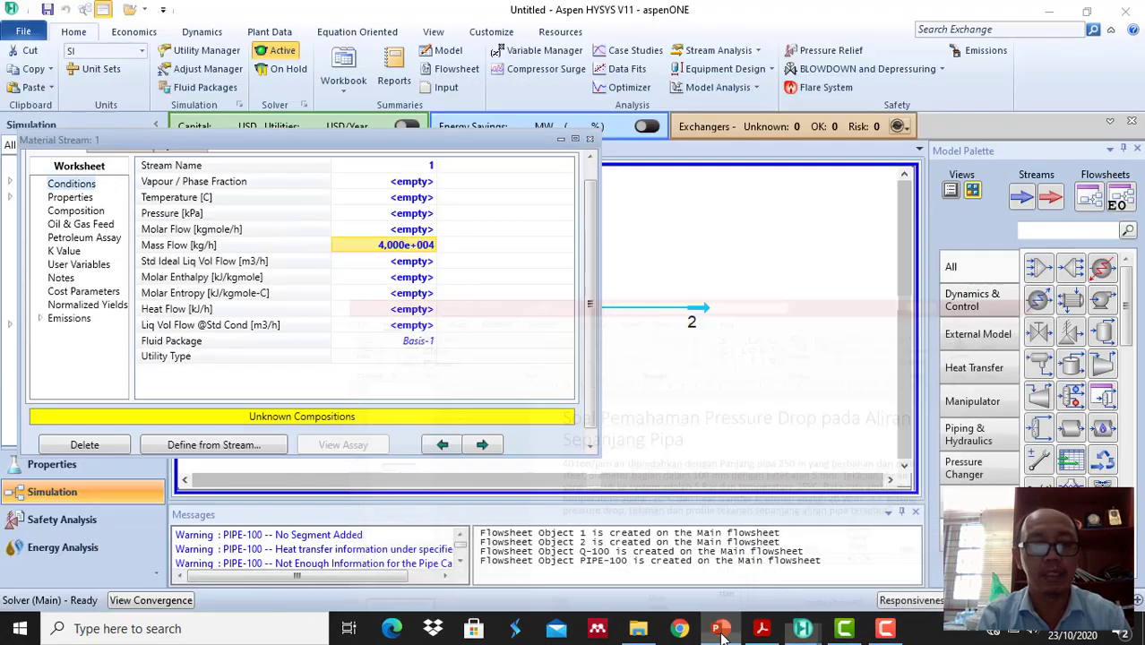
left_click(409, 202)
type("5")
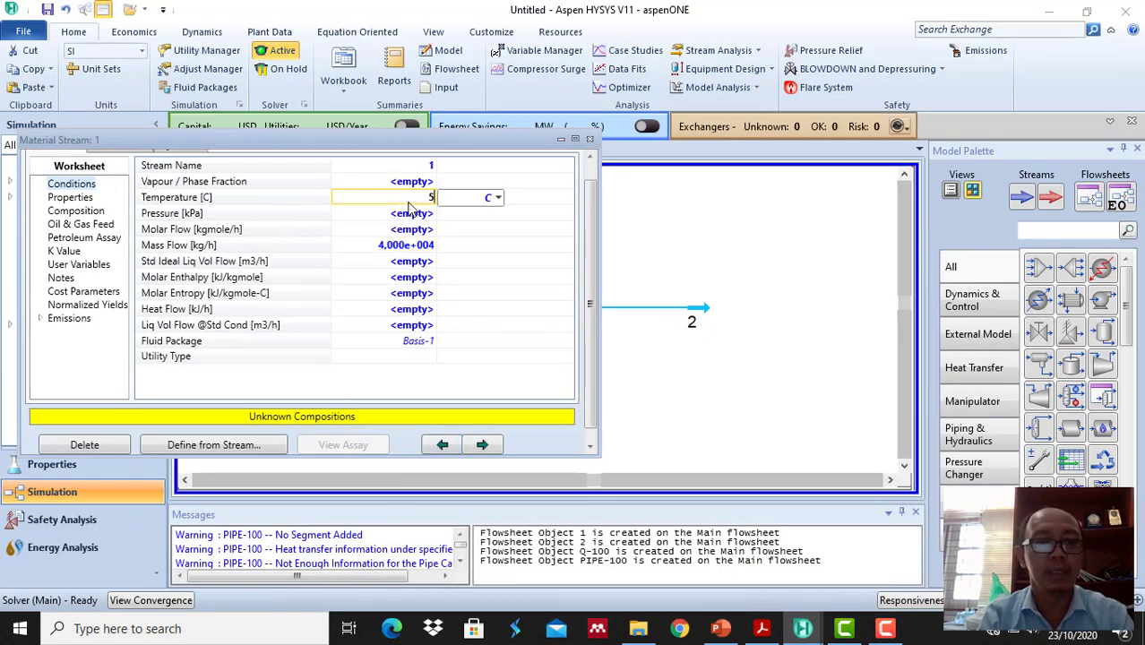
key("BackSpace")
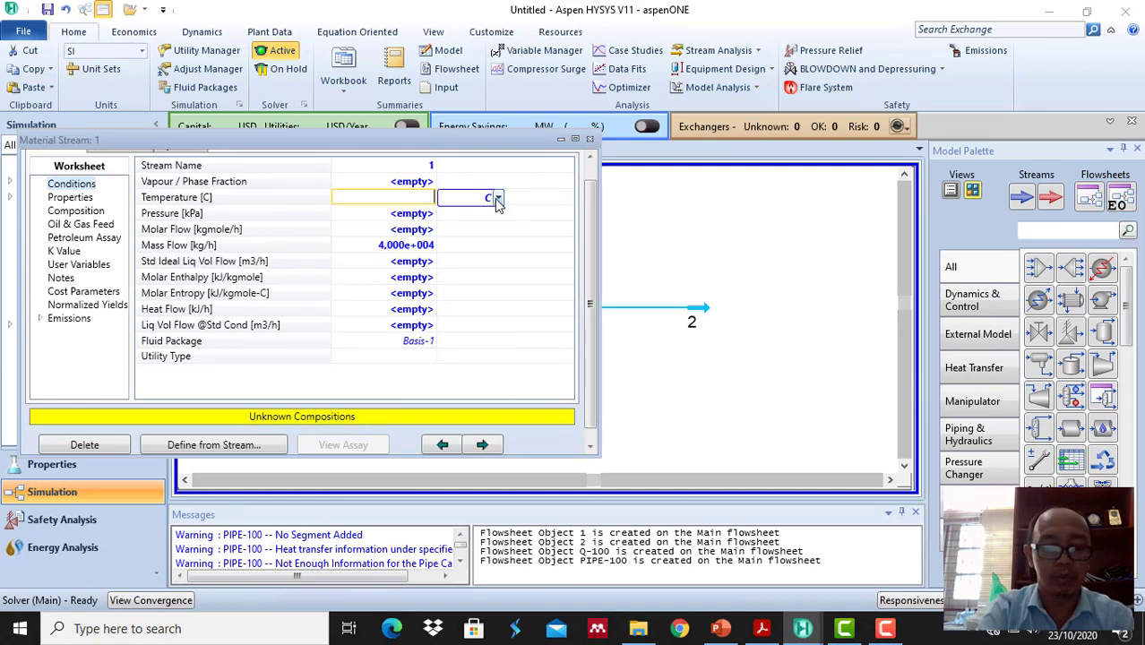
type("25")
key("Return")
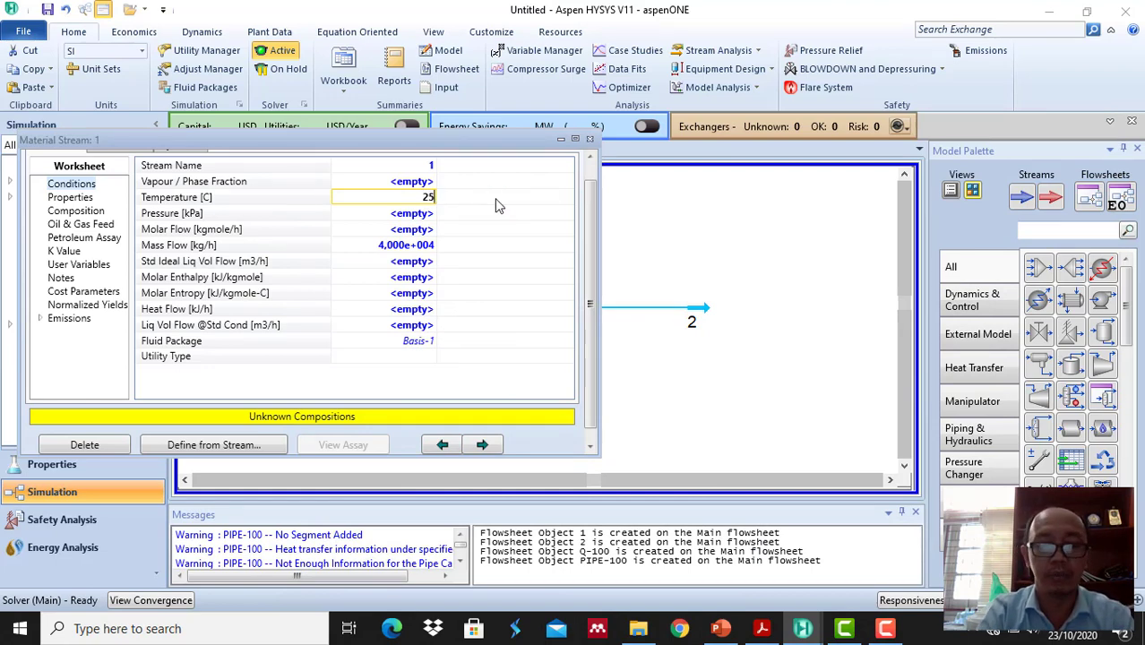
Set the pressure of stream 1 to 5 bar.
left_click(413, 216)
type("5")
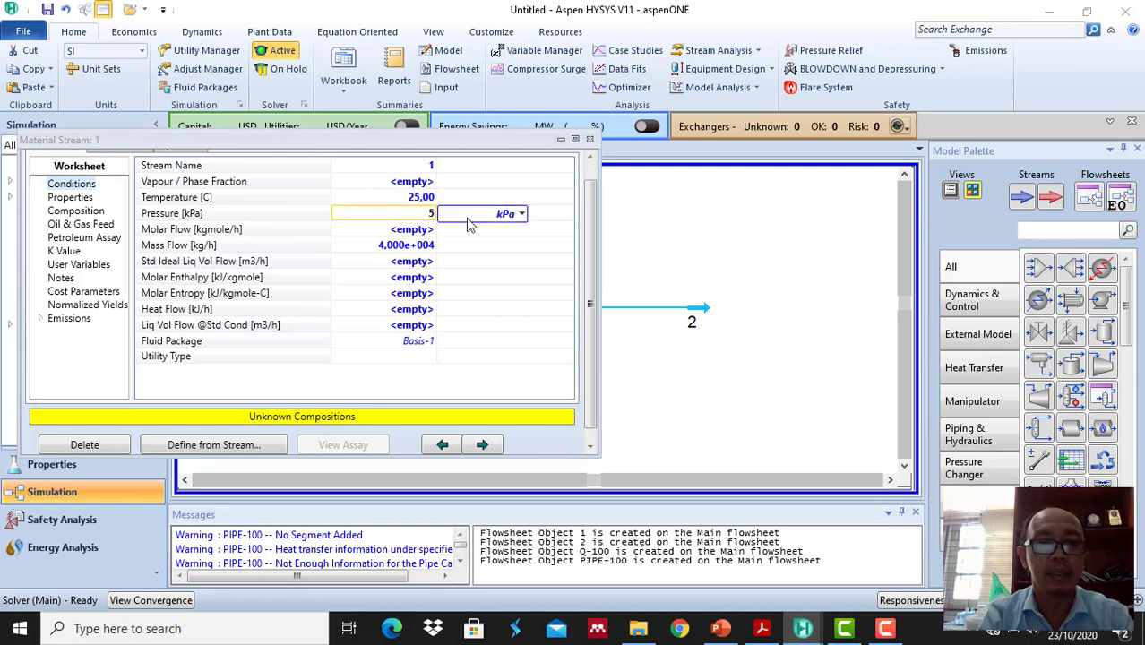
left_click(521, 215)
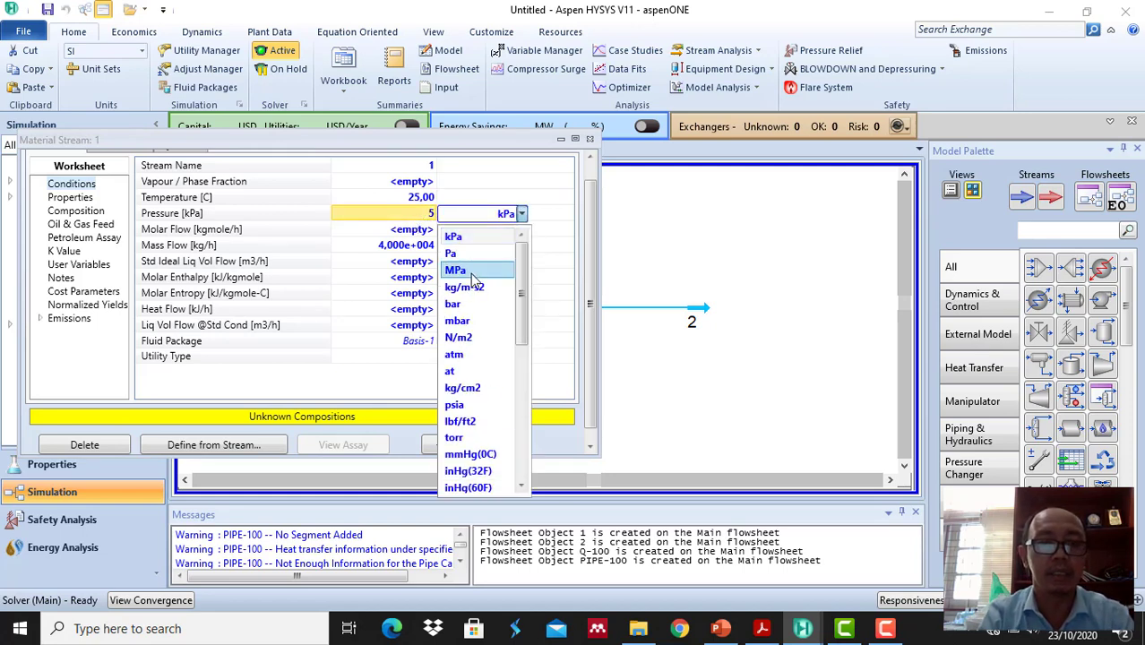
left_click(453, 305)
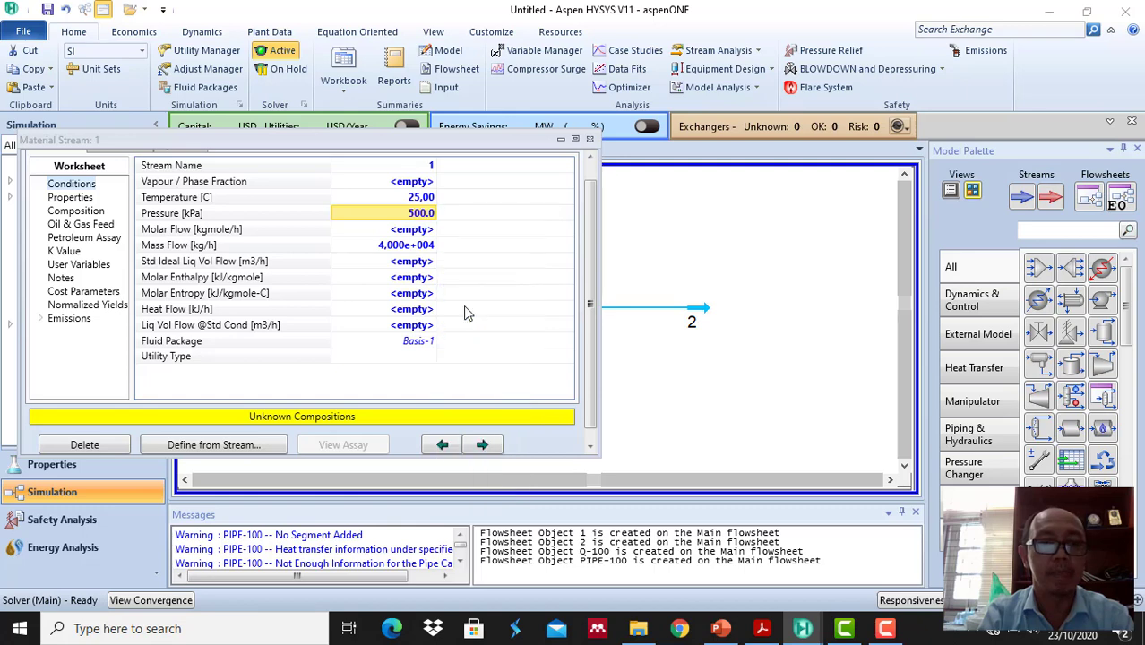
Change stream 1's composition basis to Mass Fractions and try to enter 1 for H2O.
left_click(77, 210)
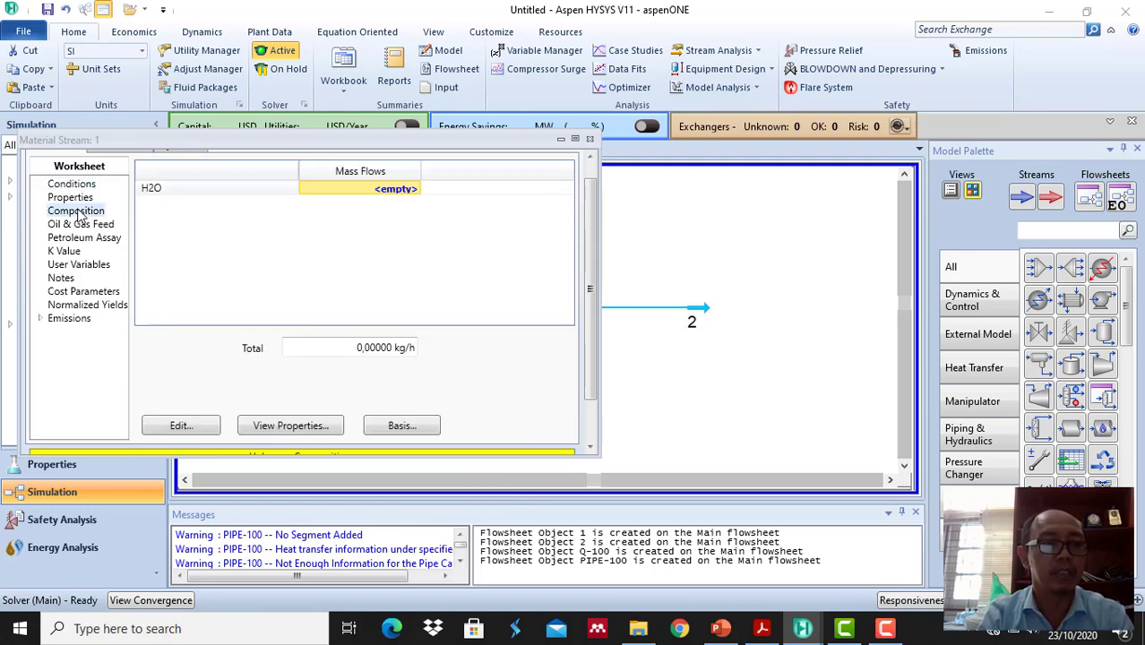
left_click(383, 197)
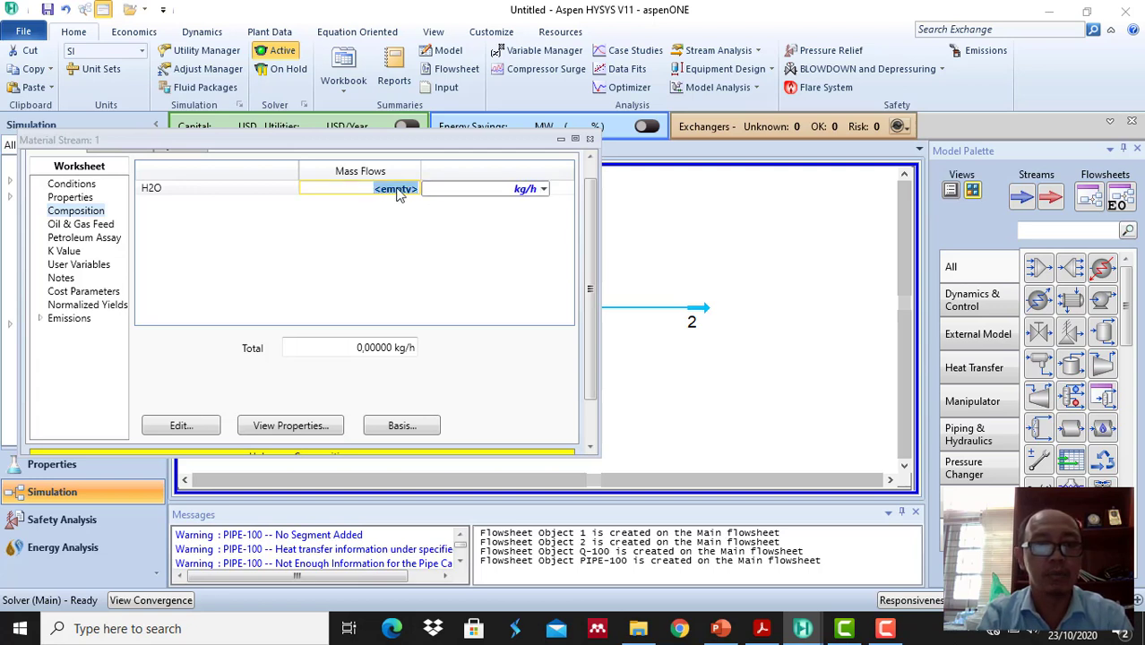
left_click(383, 236)
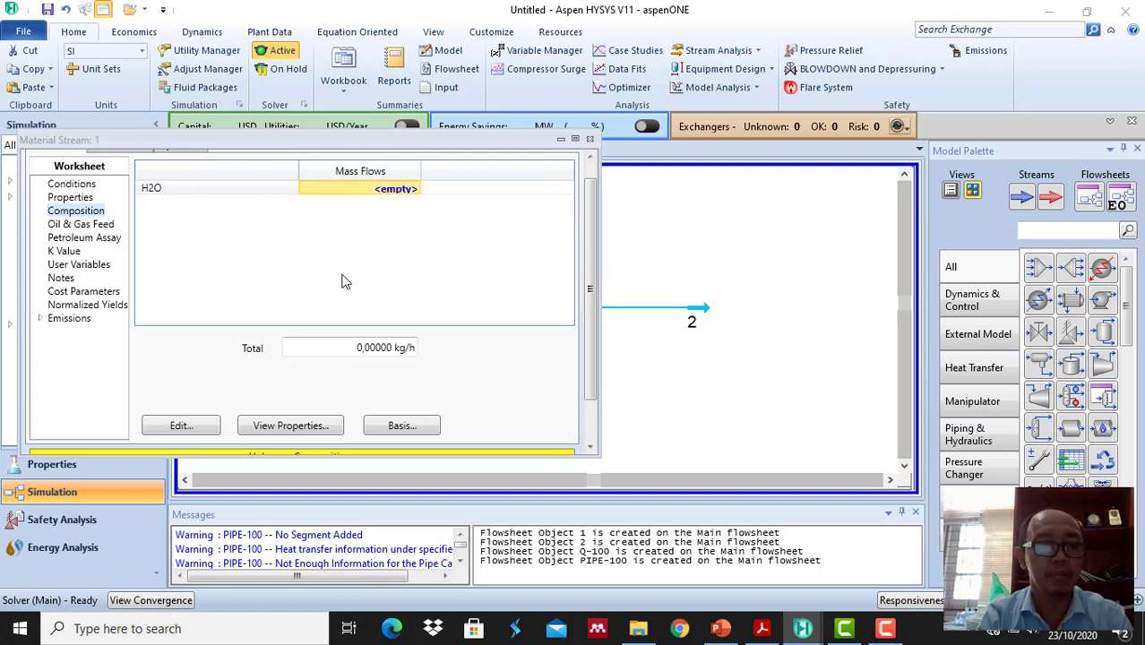
left_click(194, 425)
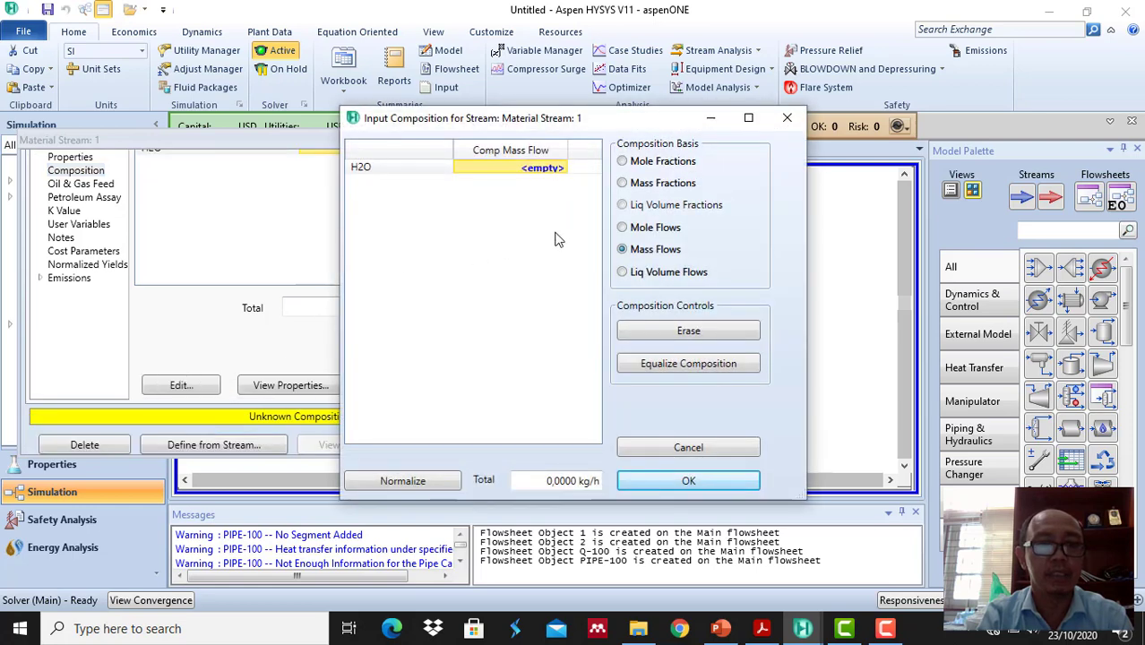
left_click(636, 166)
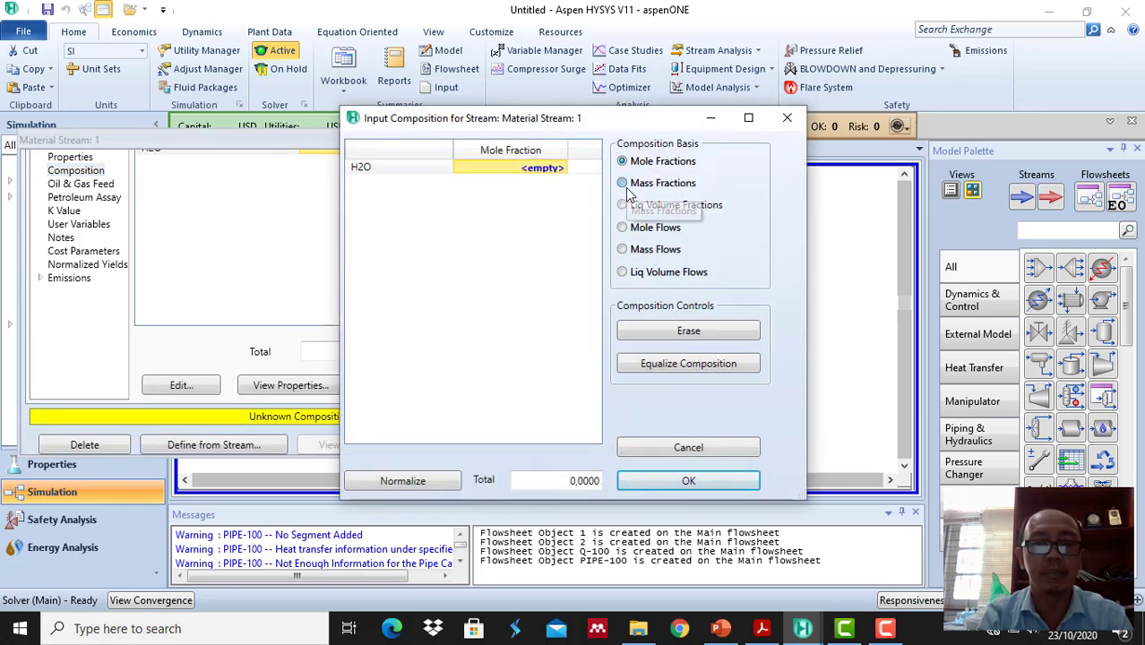
left_click(624, 183)
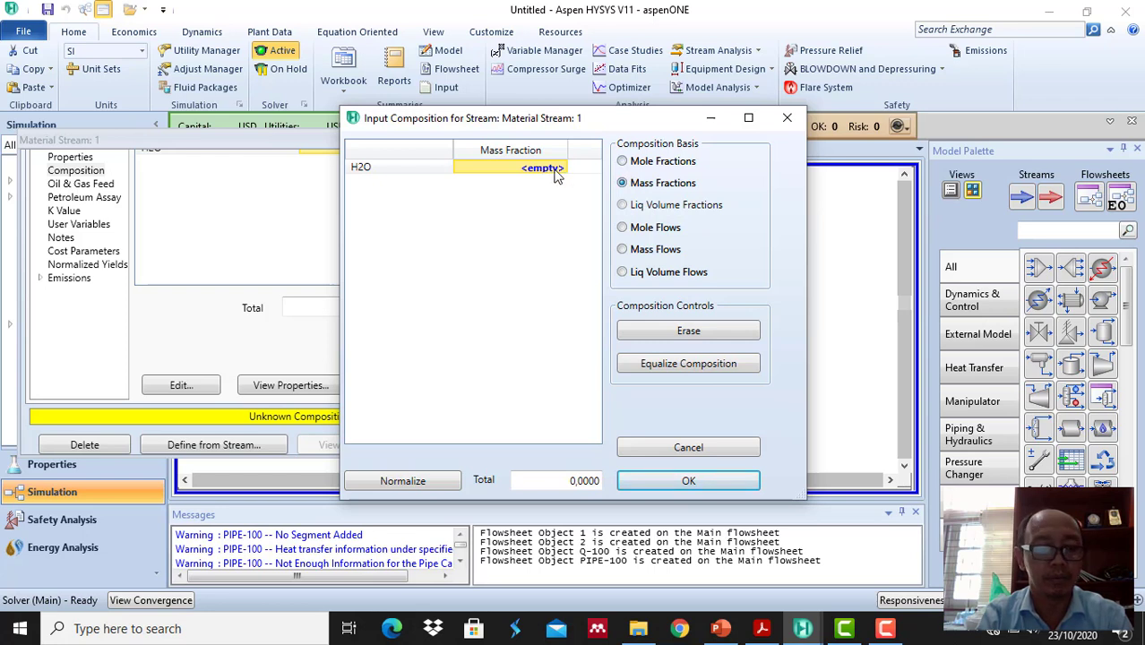
type("1")
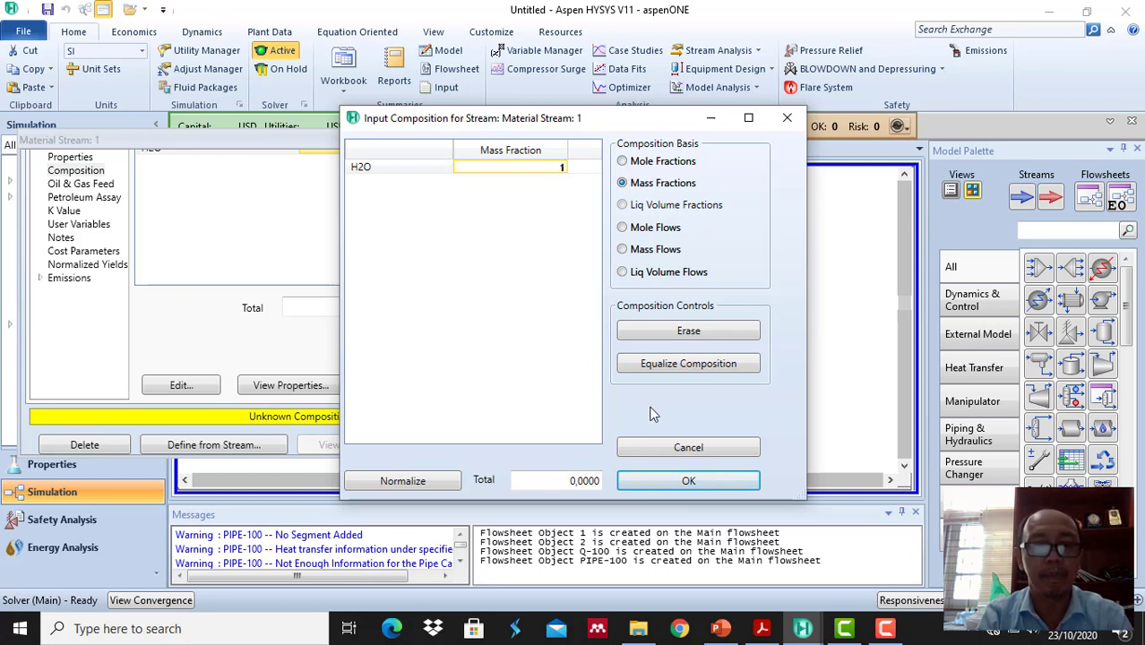
left_click(655, 484)
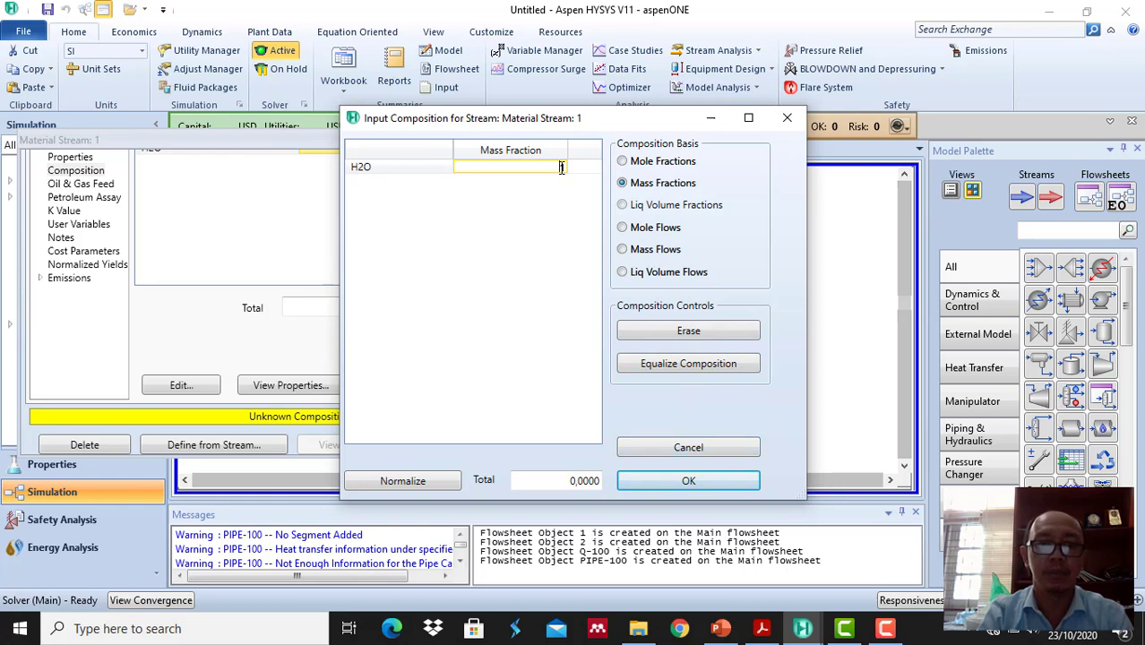
key("Return")
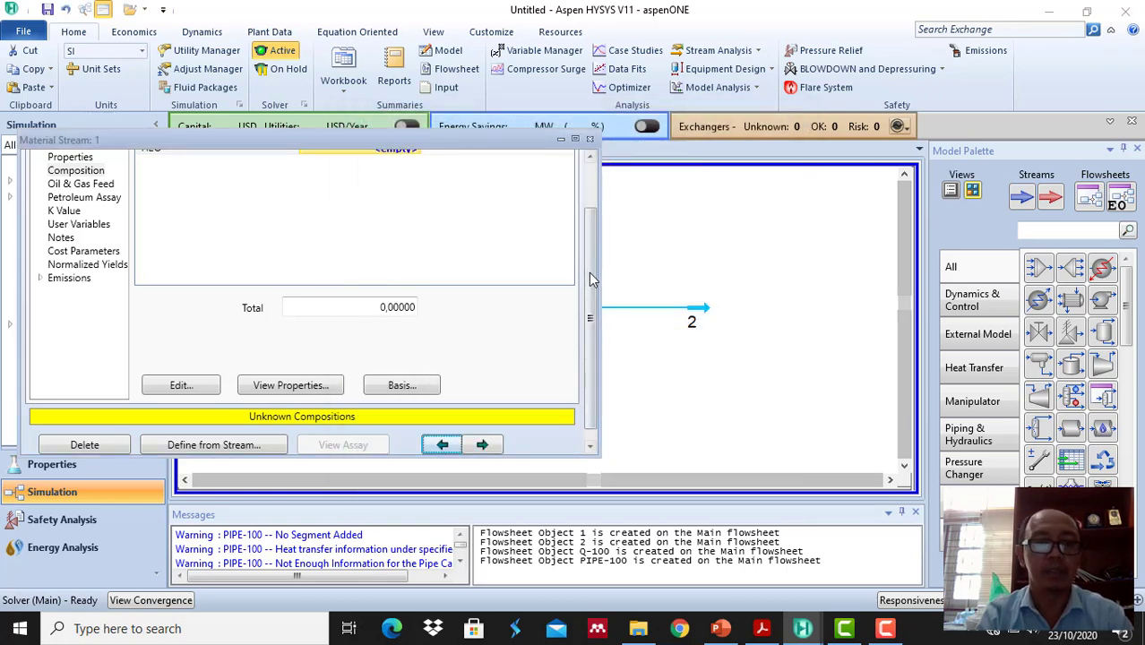
Set stream 1's composition basis to Mole Fractions with H2O at 1, accept it and close the stream's window.
scroll(591, 280, "up", 2)
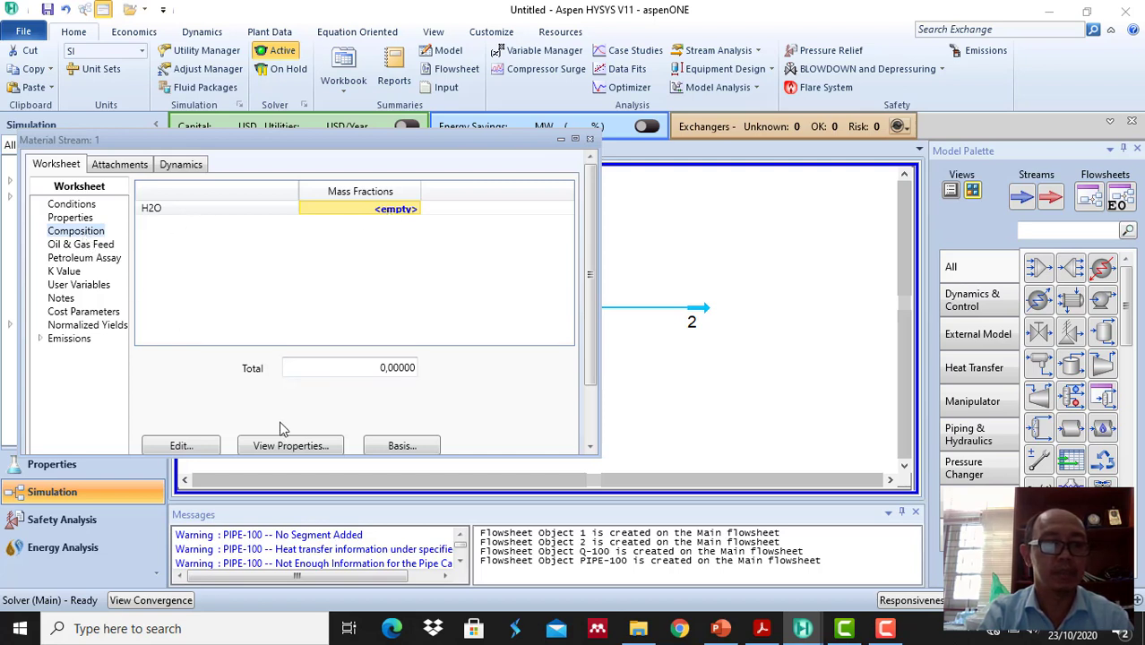
left_click(183, 445)
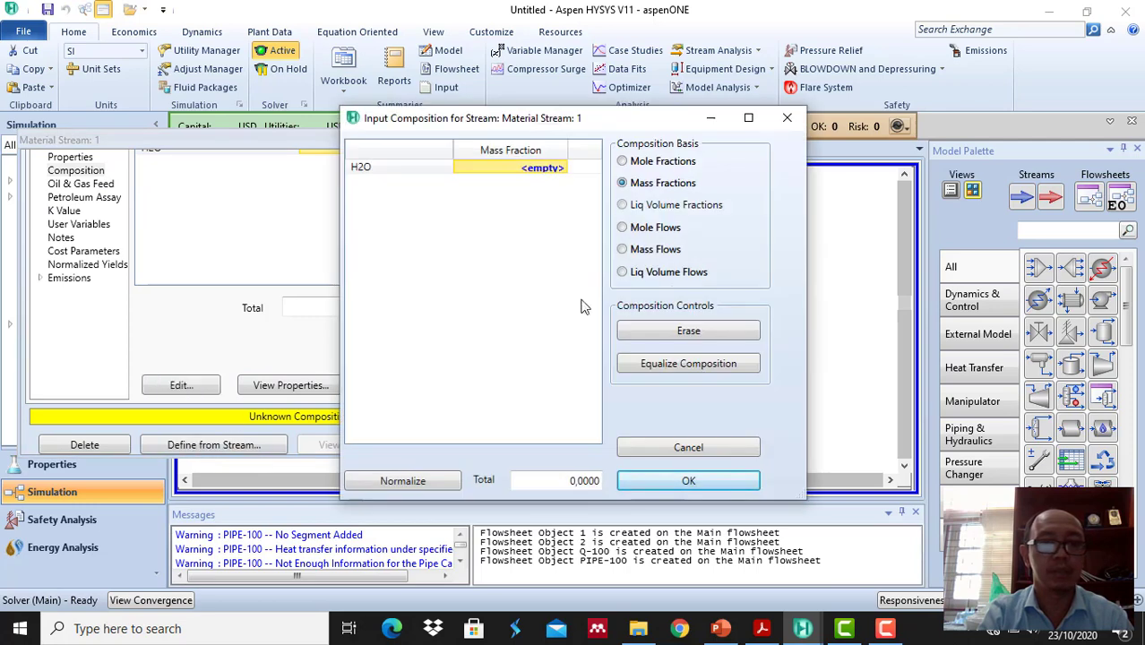
left_click(624, 162)
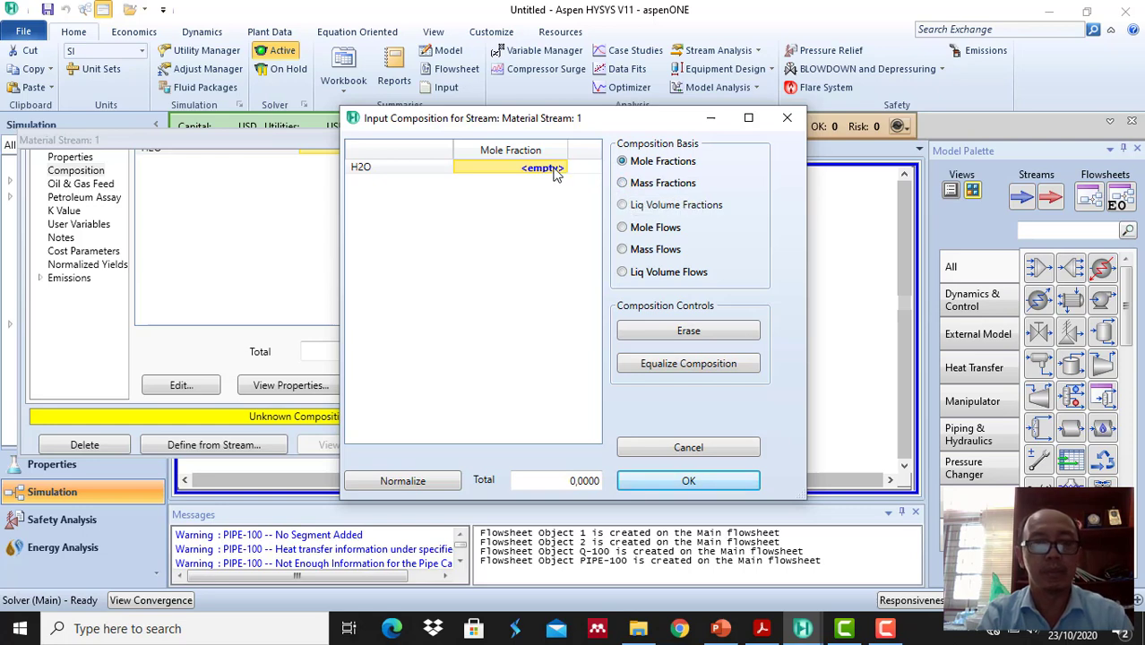
type("1")
key("Return")
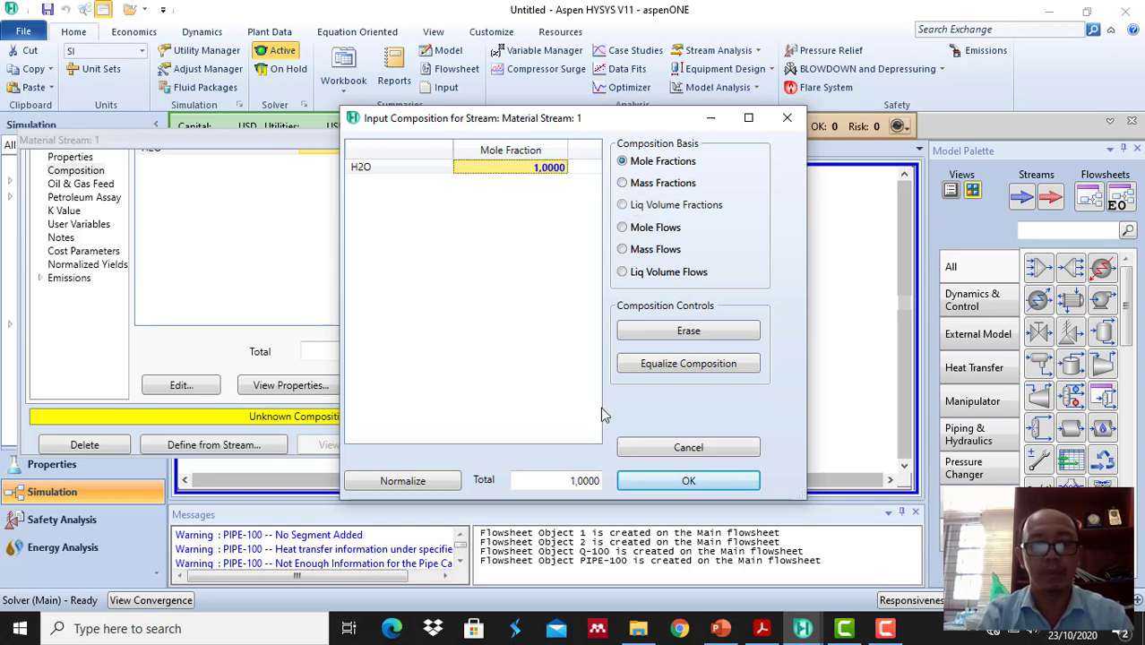
left_click(684, 480)
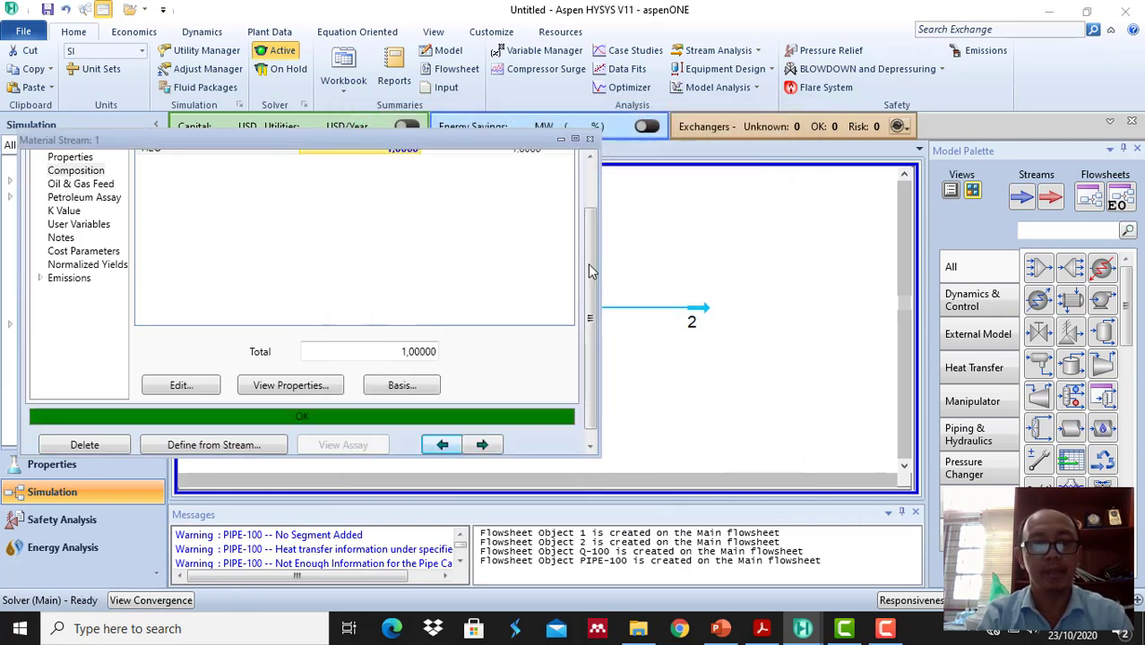
scroll(592, 229, "up", 2)
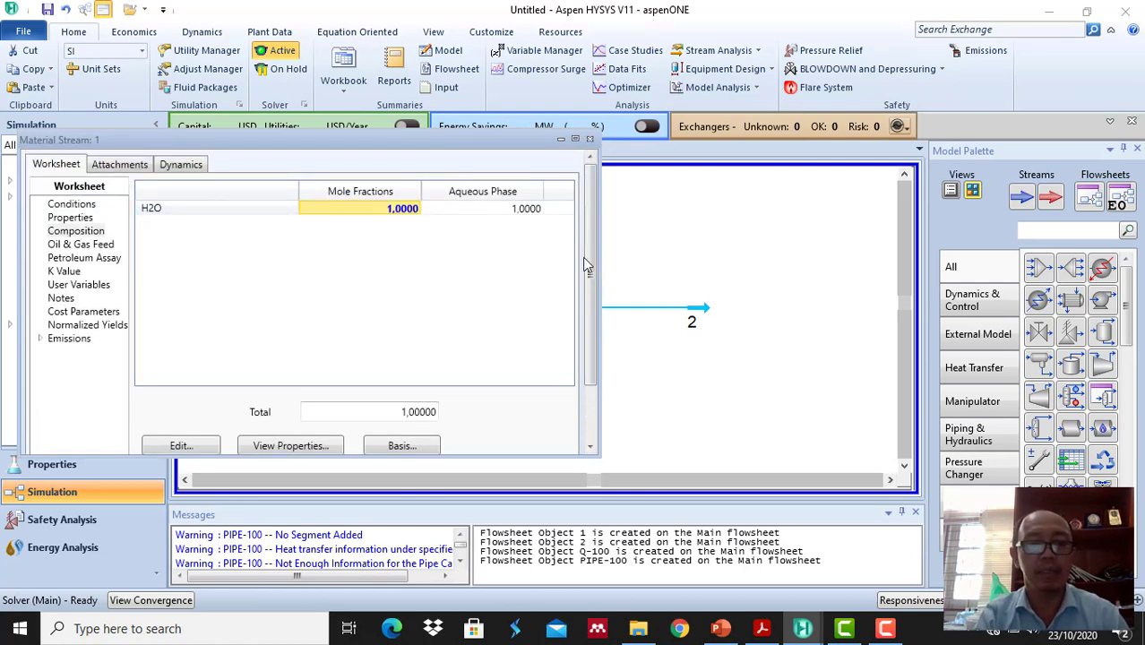
left_click_drag(587, 266, 587, 323)
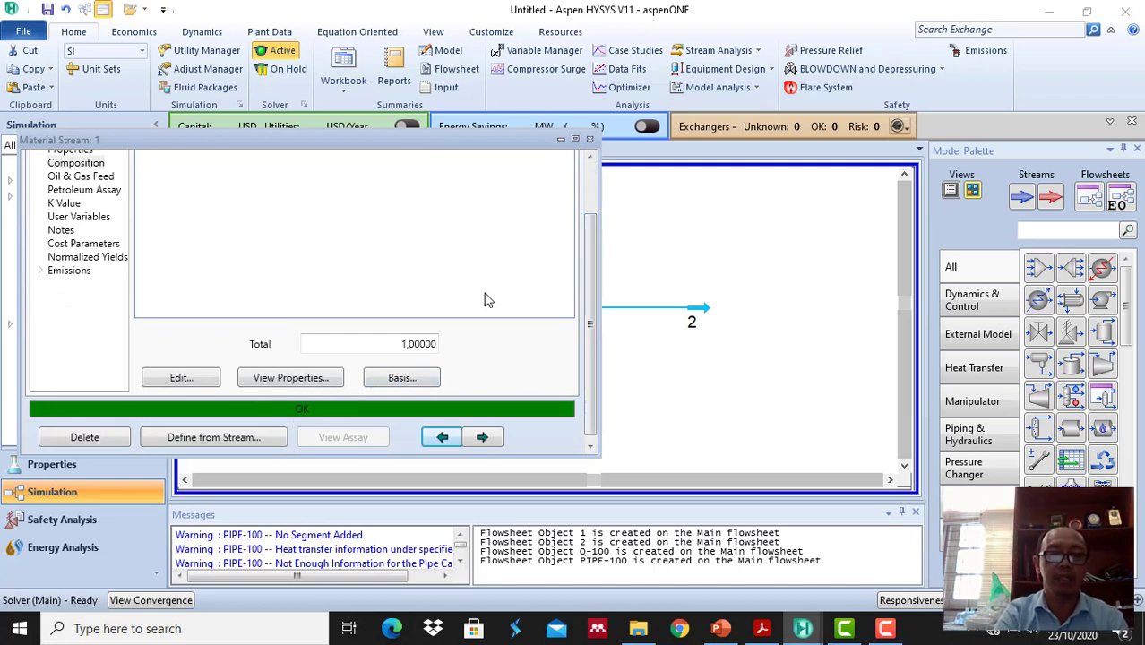
left_click(590, 140)
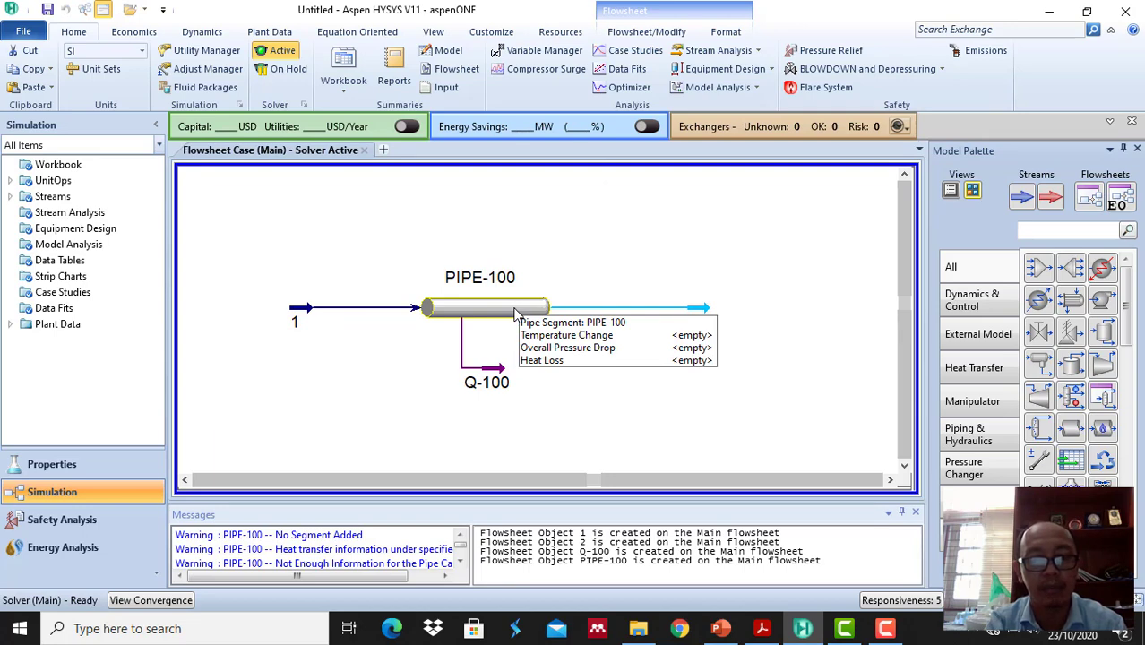
Open the sizing data of PIPE-100 and switch to PowerPoint to check the piping layout on the problem slide.
double_click(515, 310)
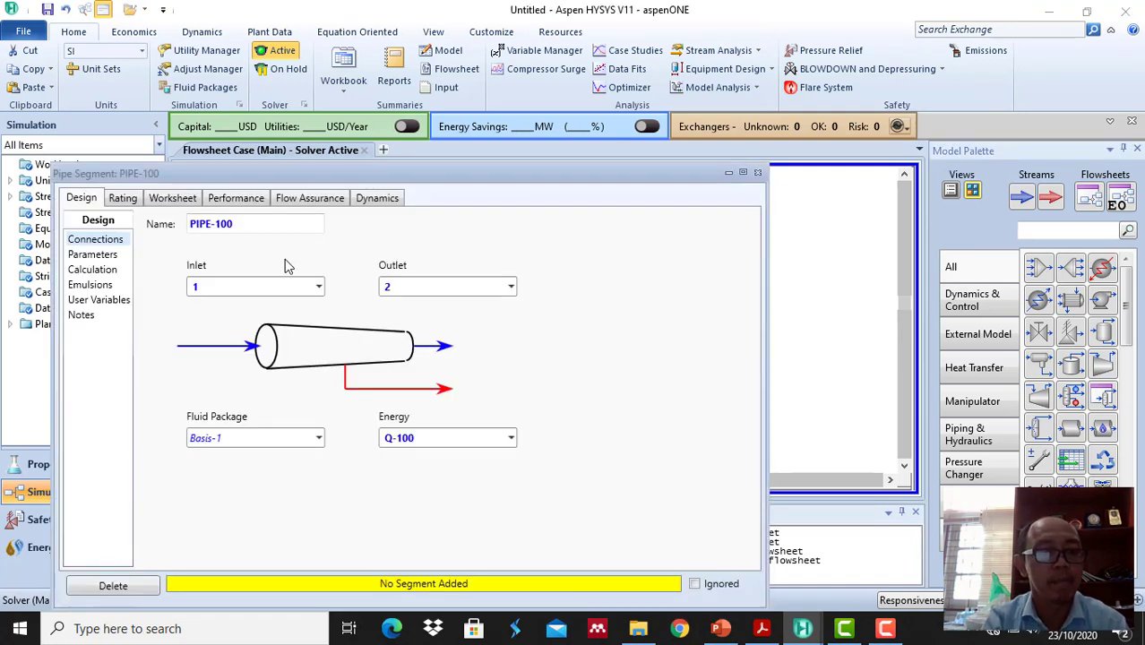
left_click(106, 257)
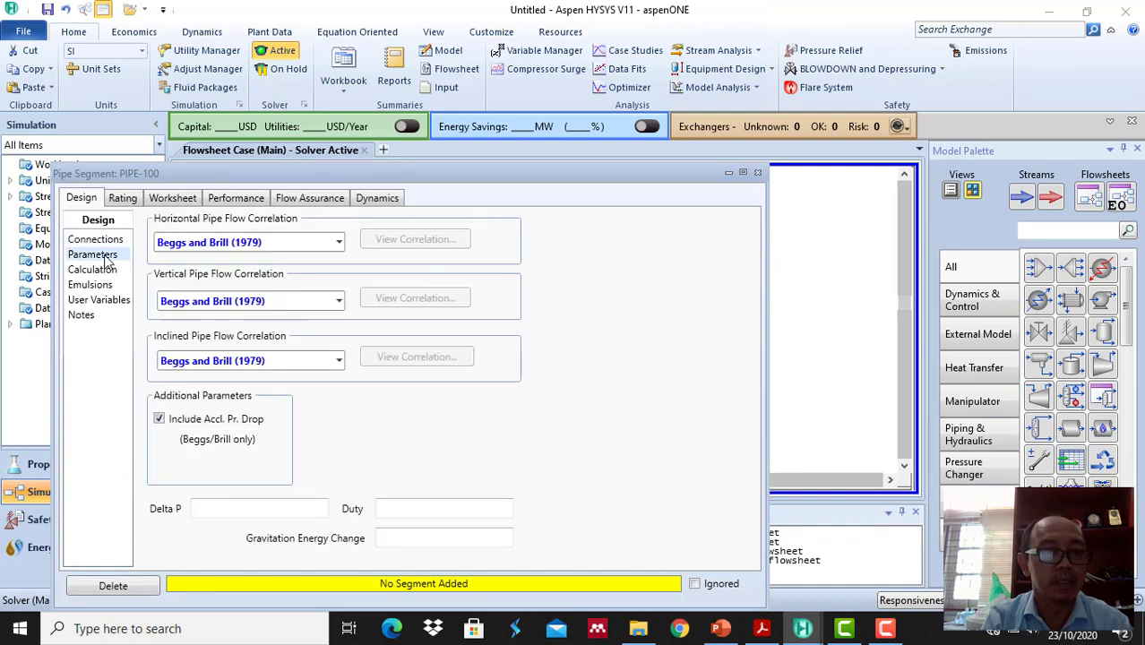
left_click(122, 201)
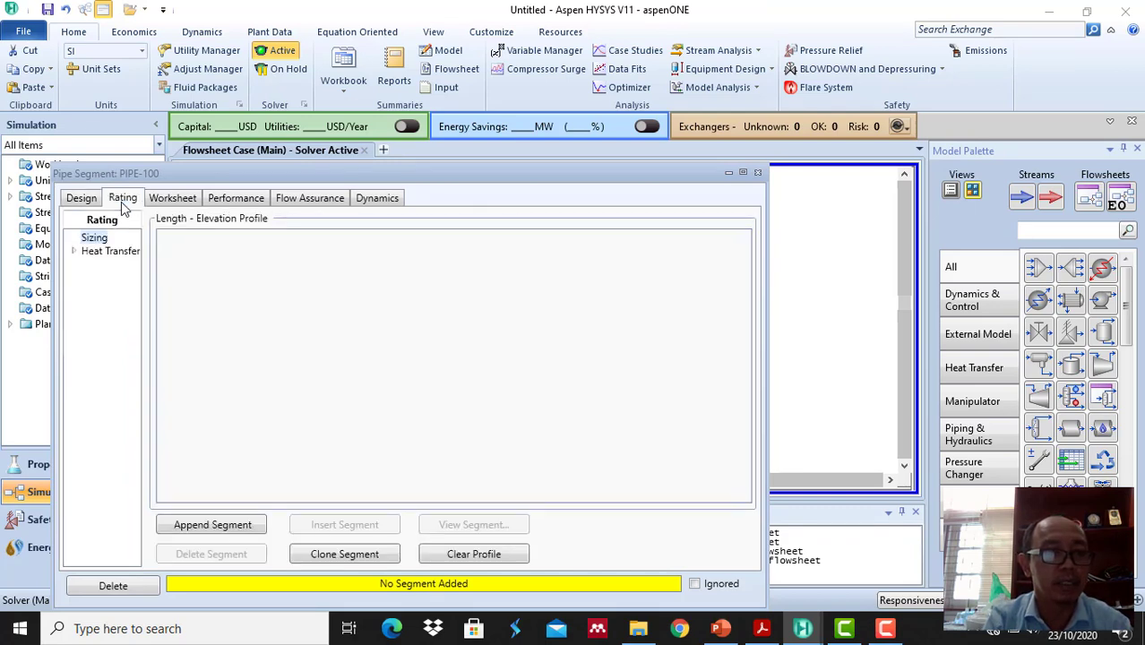
left_click(81, 201)
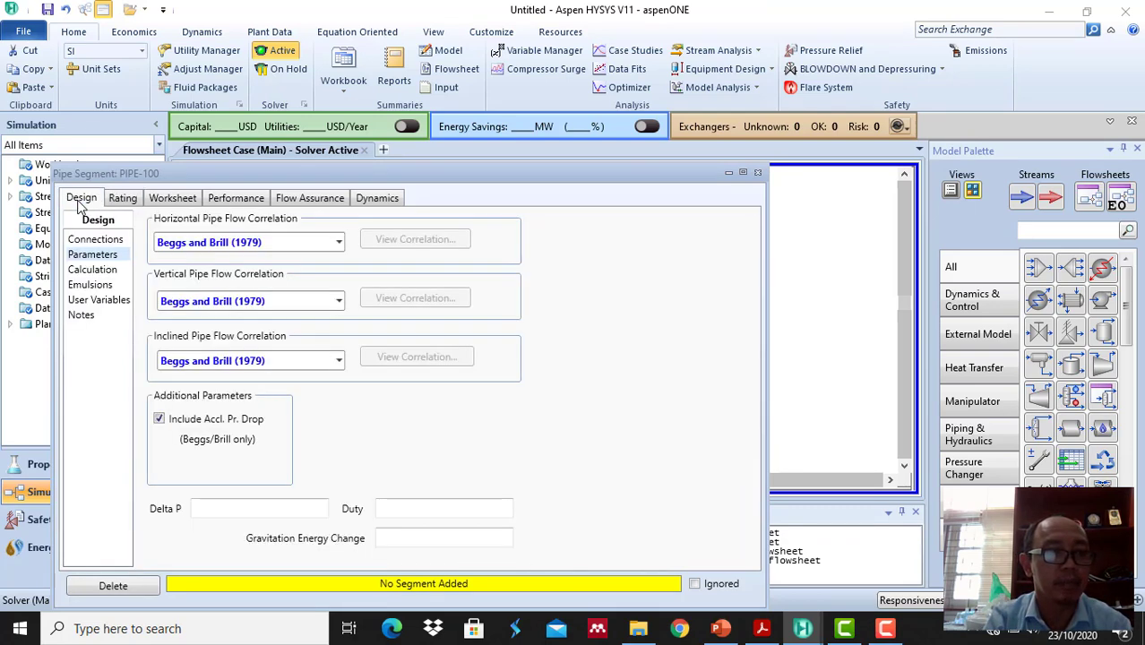
left_click(123, 199)
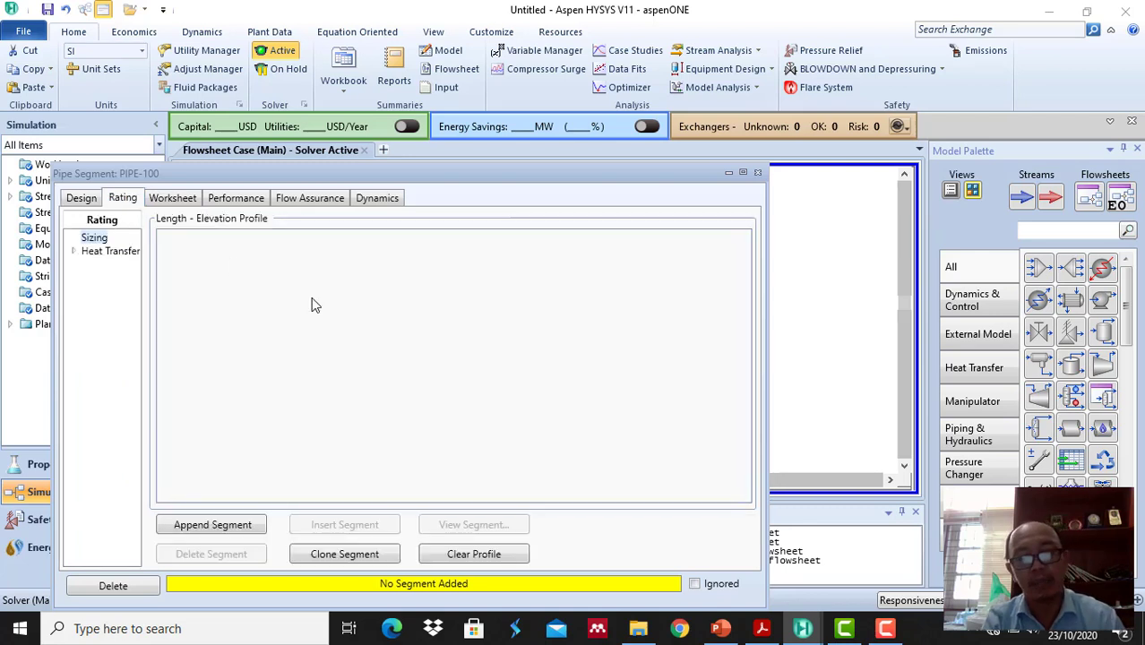
left_click(724, 631)
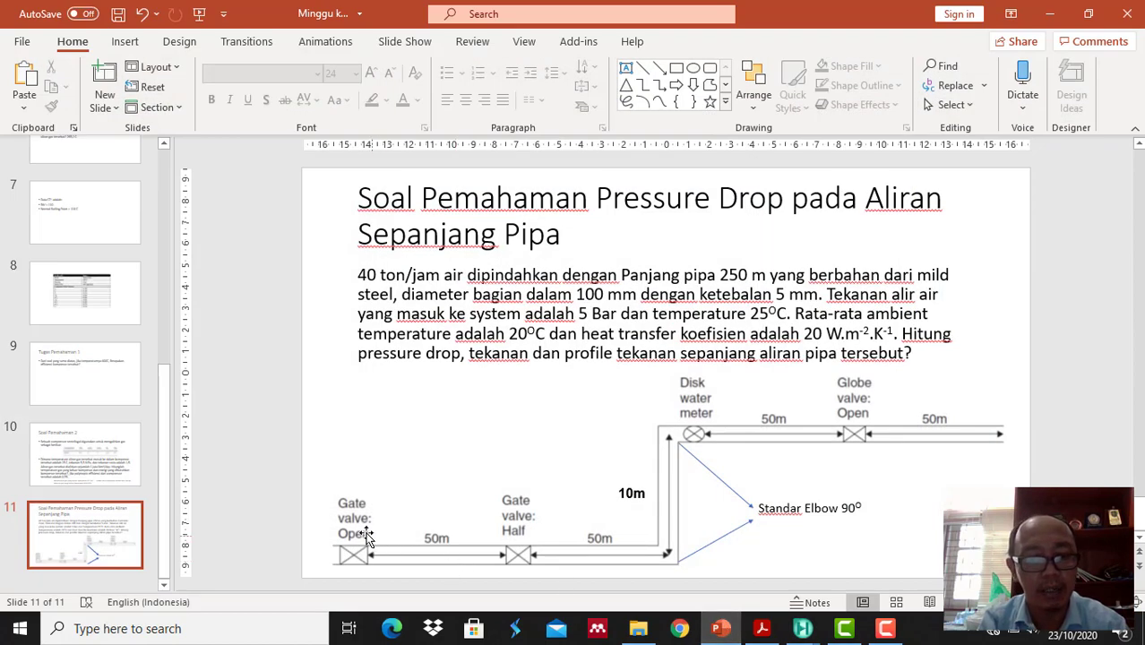
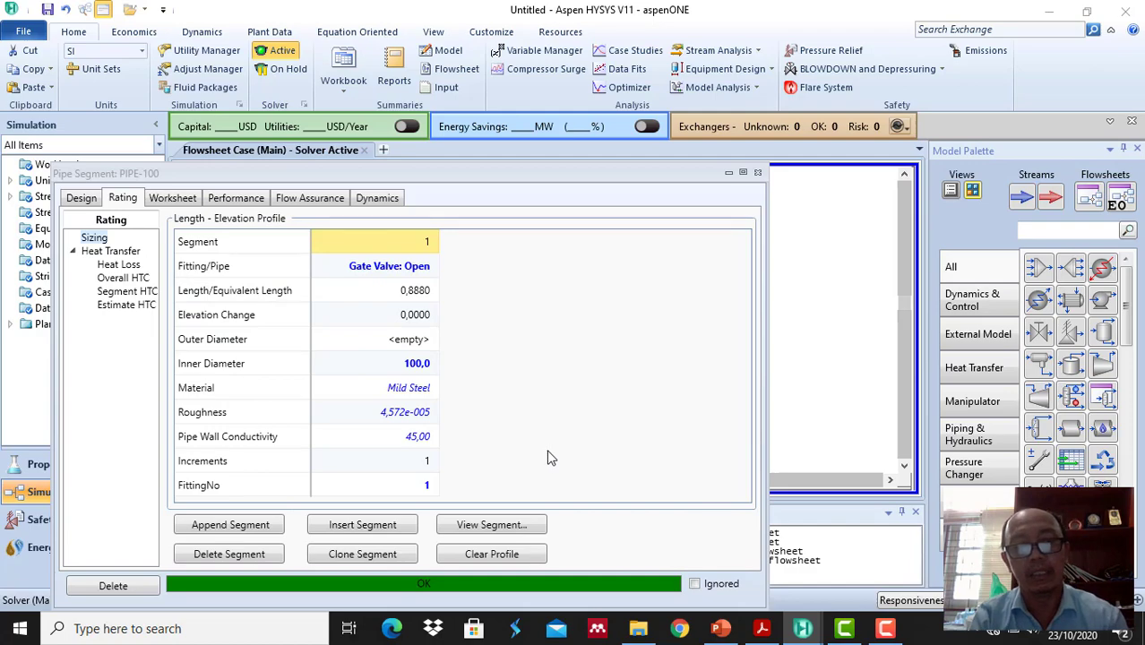
Check the pipe length after the open gate valve on the PowerPoint slide and return to PIPE-100 in Aspen HYSYS.
left_click(721, 628)
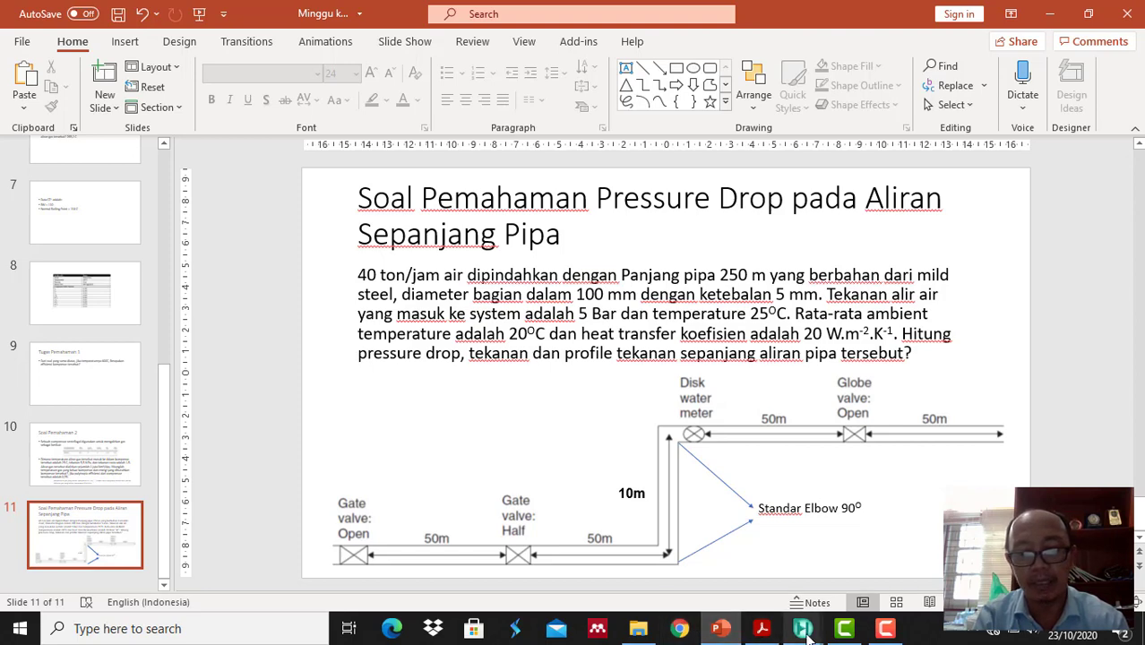
mouse_move(803, 630)
left_click(881, 574)
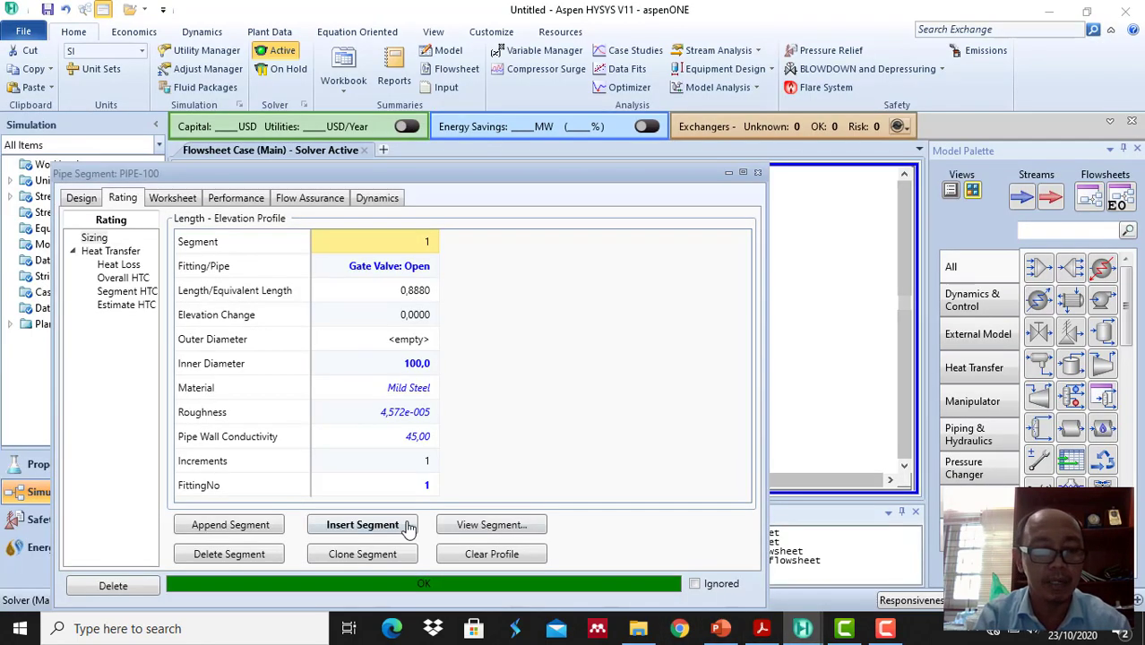
Append a second segment to PIPE-100 as a pipe and set its length to 50 m.
left_click(230, 525)
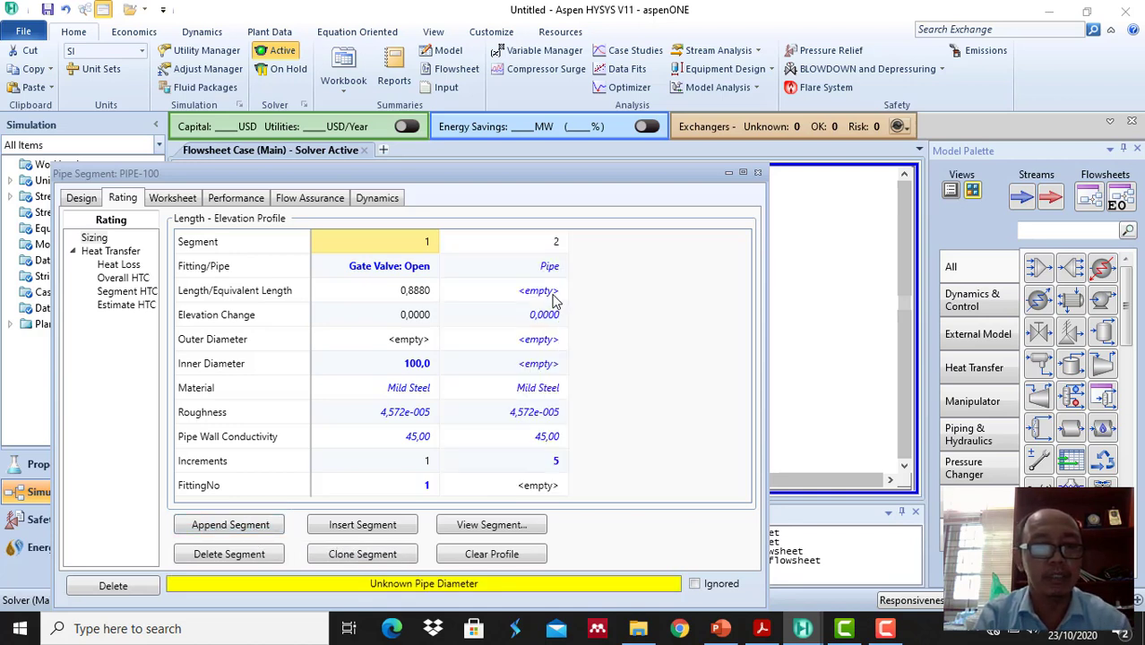
left_click(551, 294)
type("50")
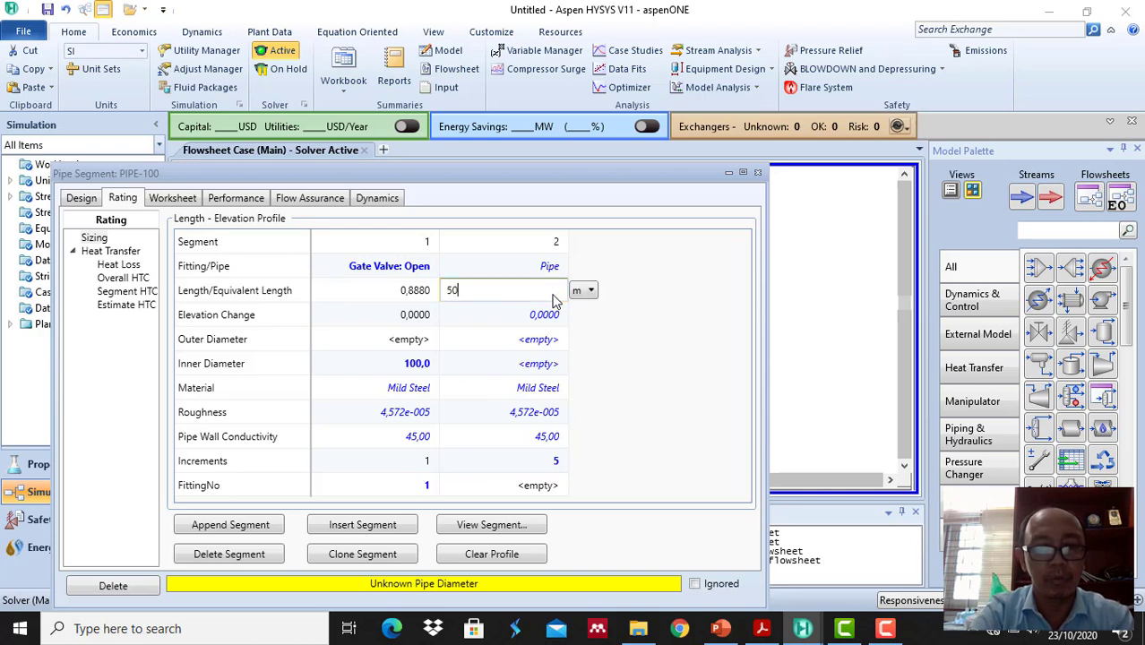
key("Return")
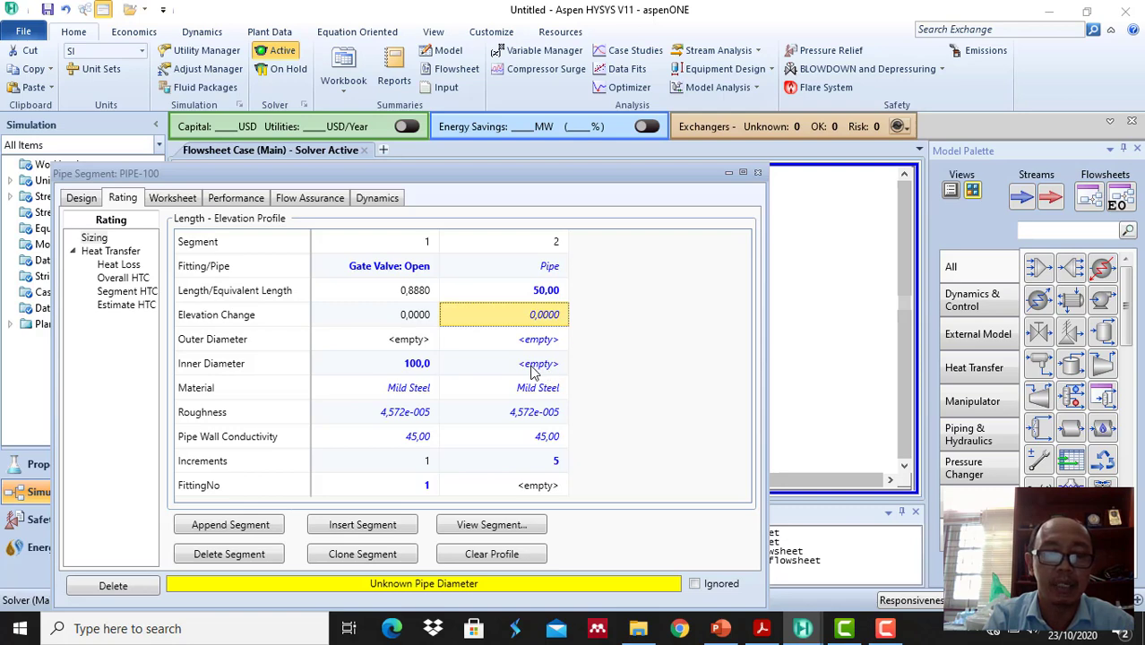
Set segment 2's pipe schedule to Schedule 40 with a nominal diameter of 100 mm and close its pipe information.
double_click(535, 365)
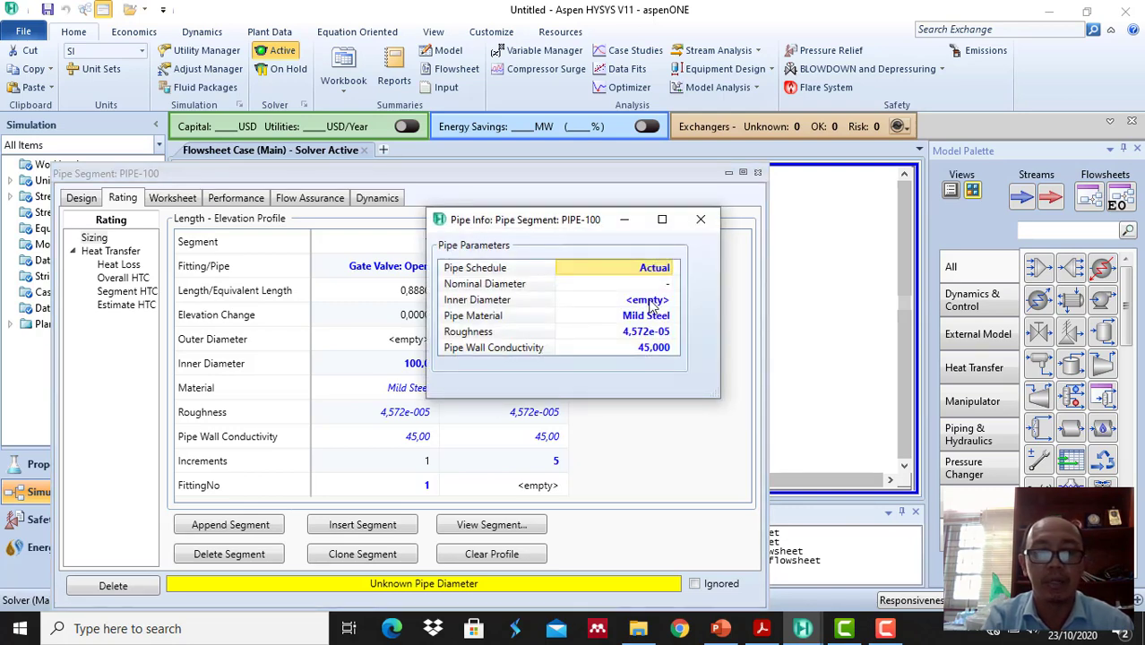
left_click(663, 273)
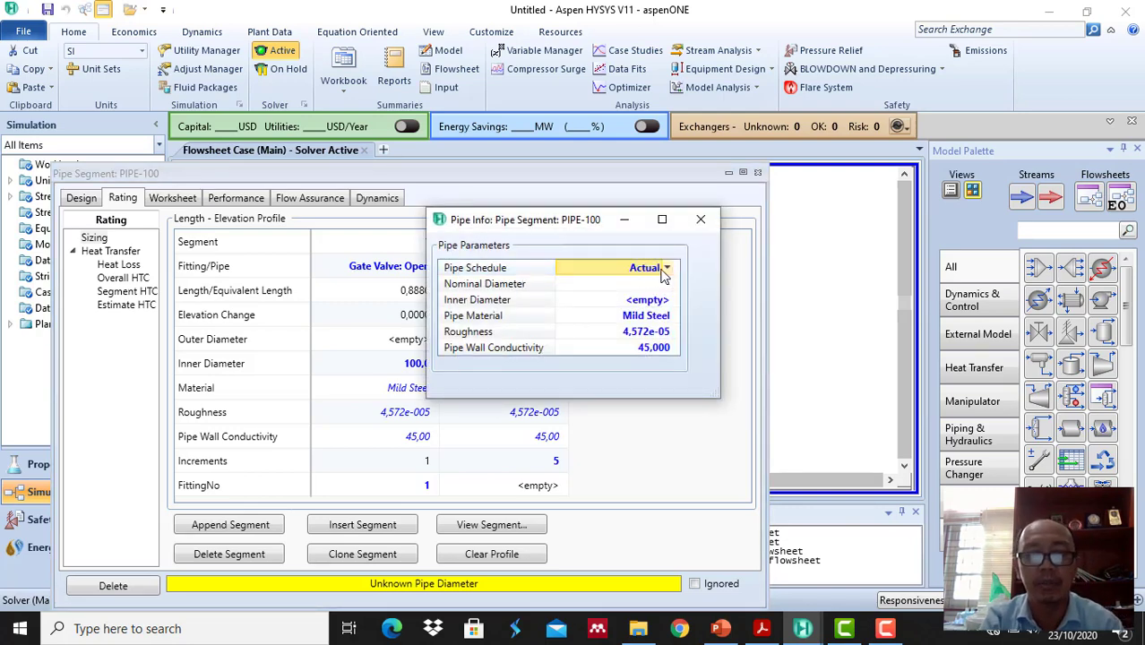
left_click(667, 267)
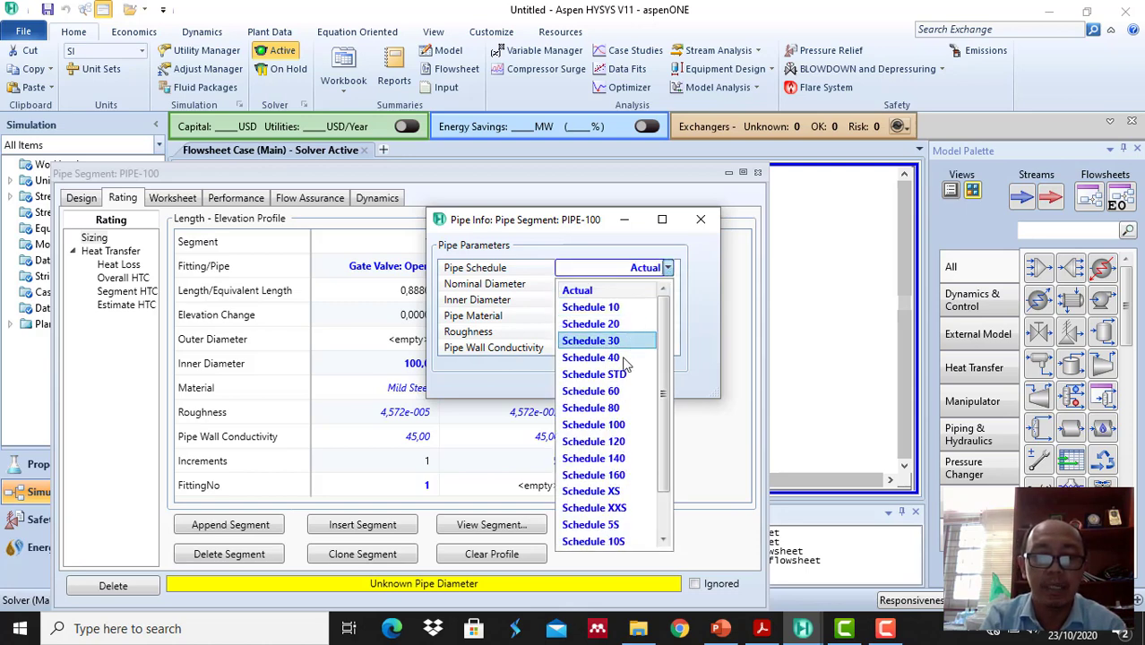
left_click(625, 361)
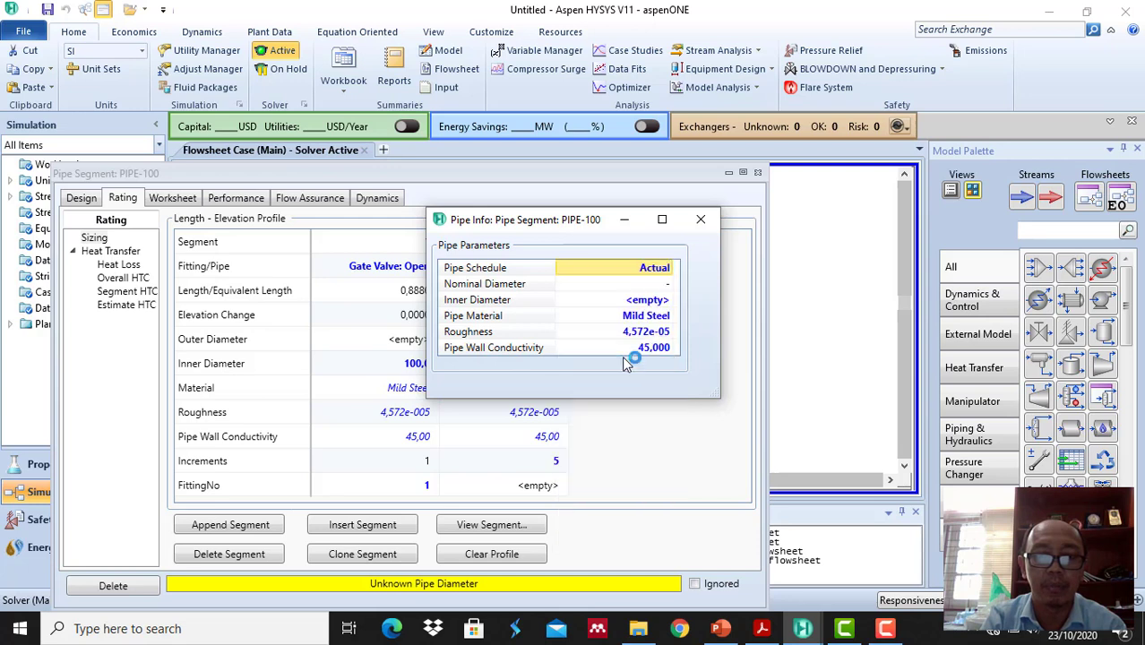
left_click(667, 285)
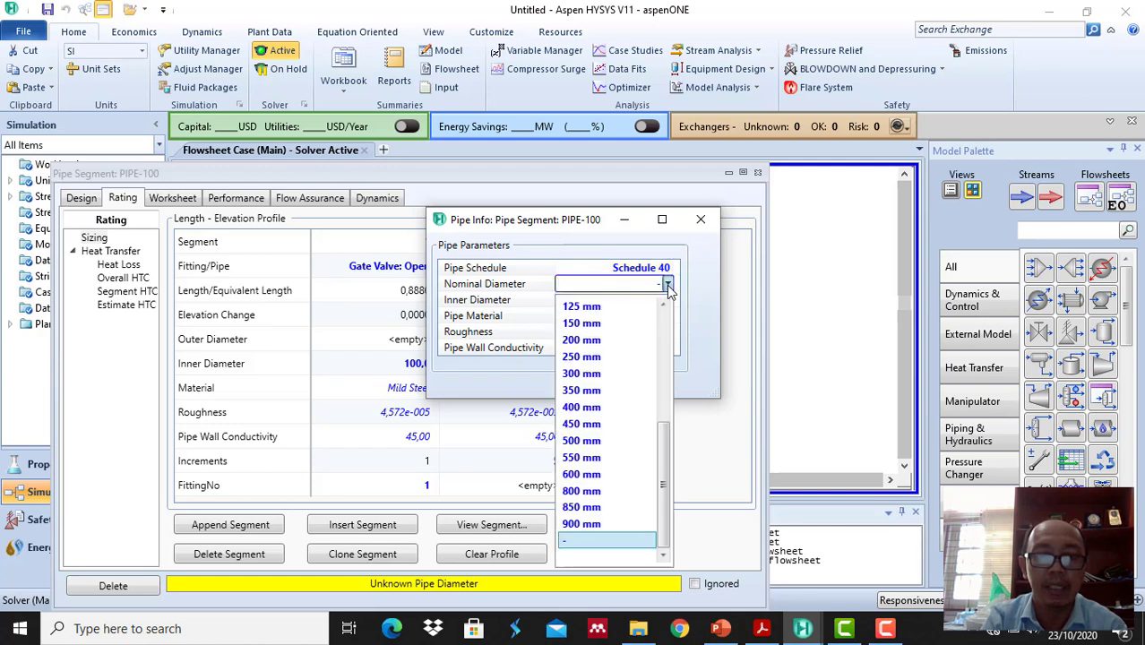
left_click(664, 305)
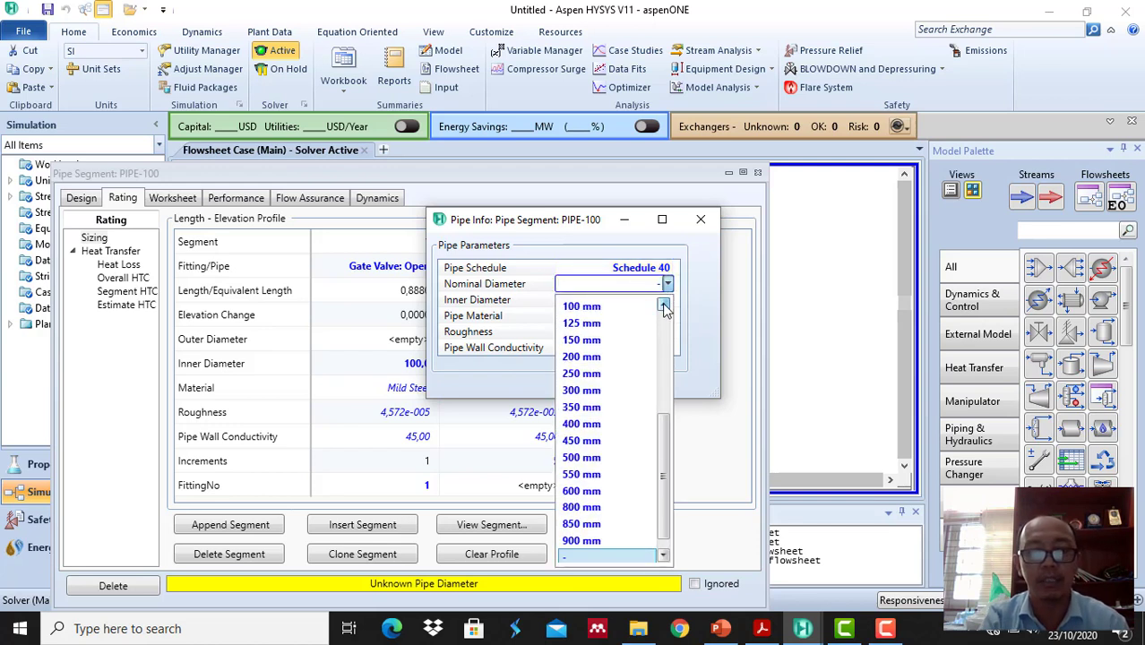
left_click(618, 309)
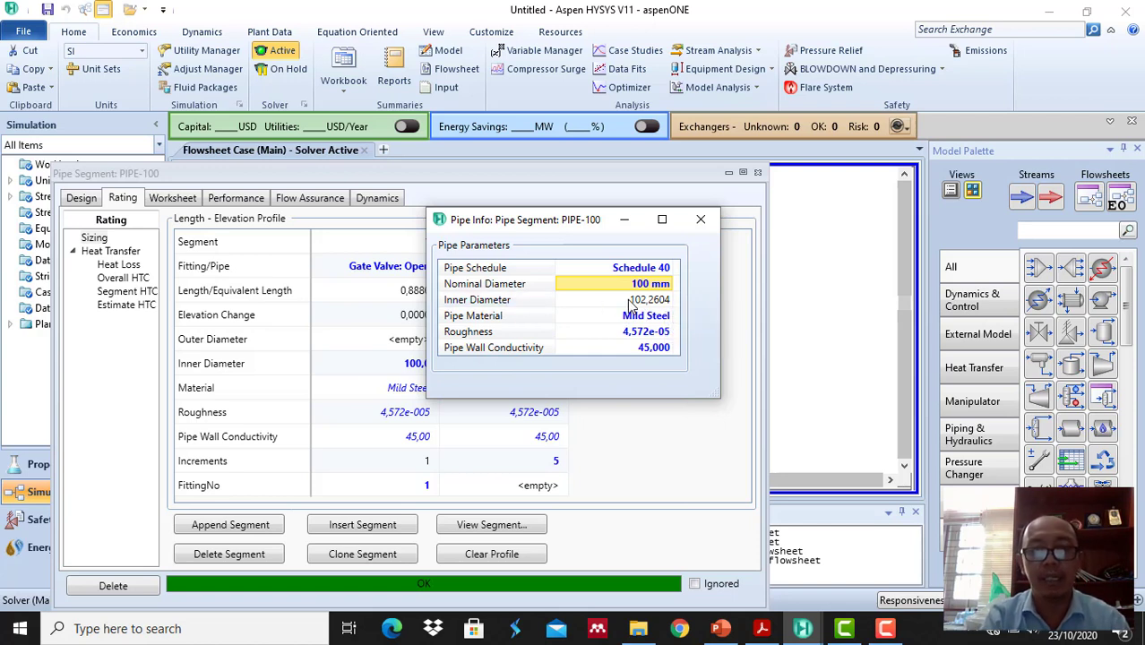
mouse_move(651, 308)
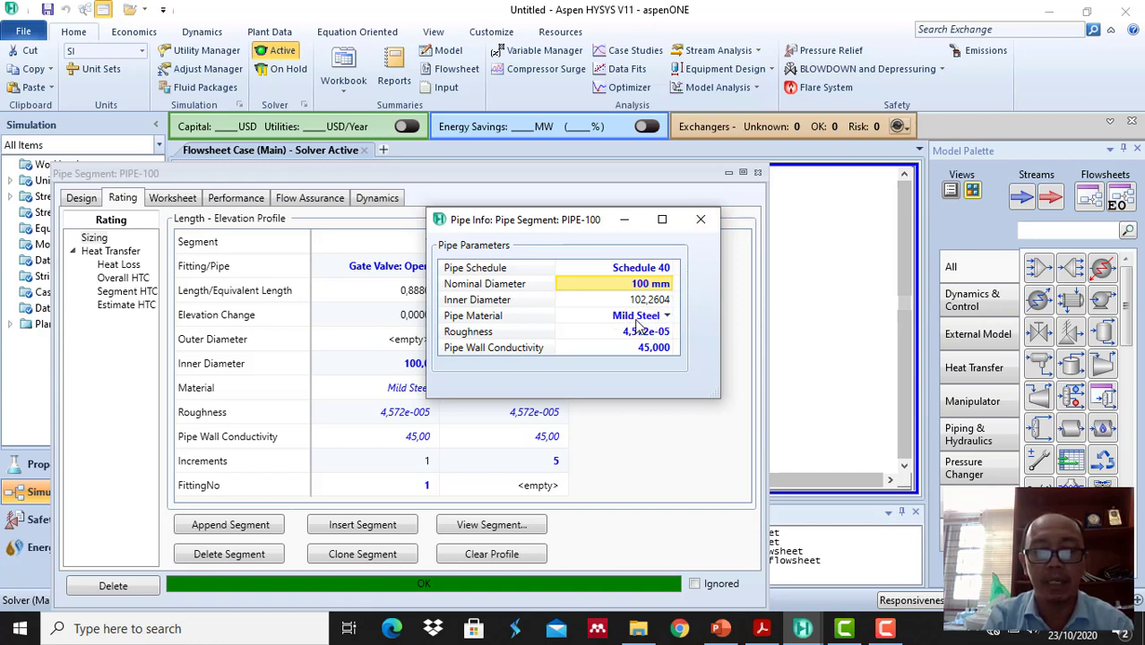
left_click(704, 222)
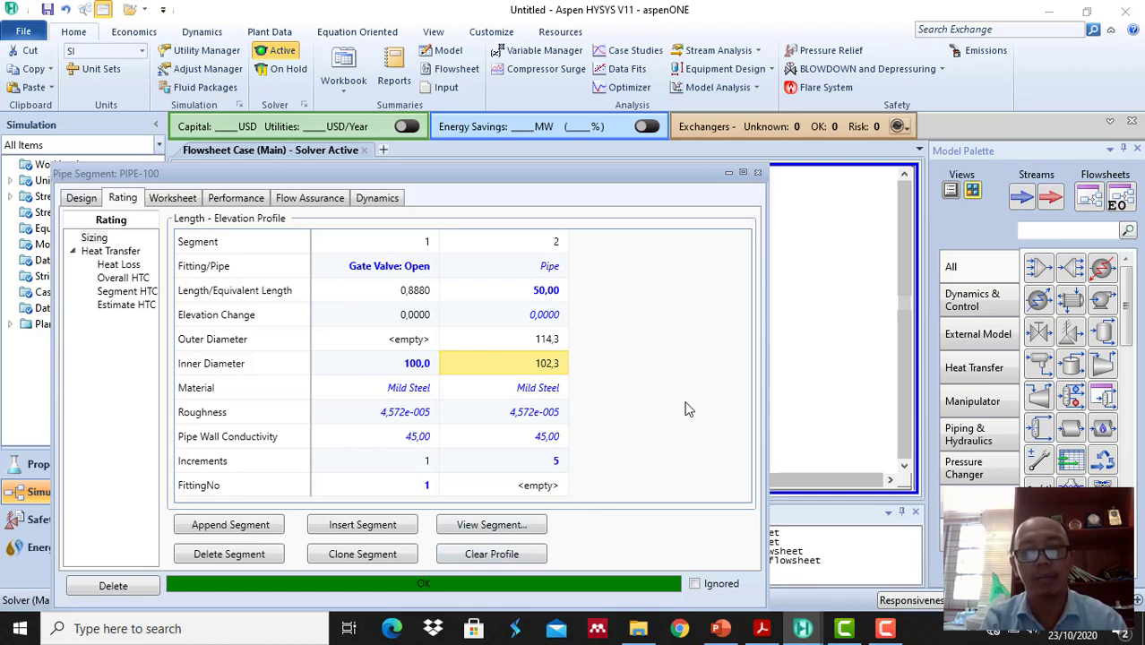
Check which fitting follows the first 50 m pipe on the PowerPoint slide and return to PIPE-100 in Aspen HYSYS.
left_click(722, 630)
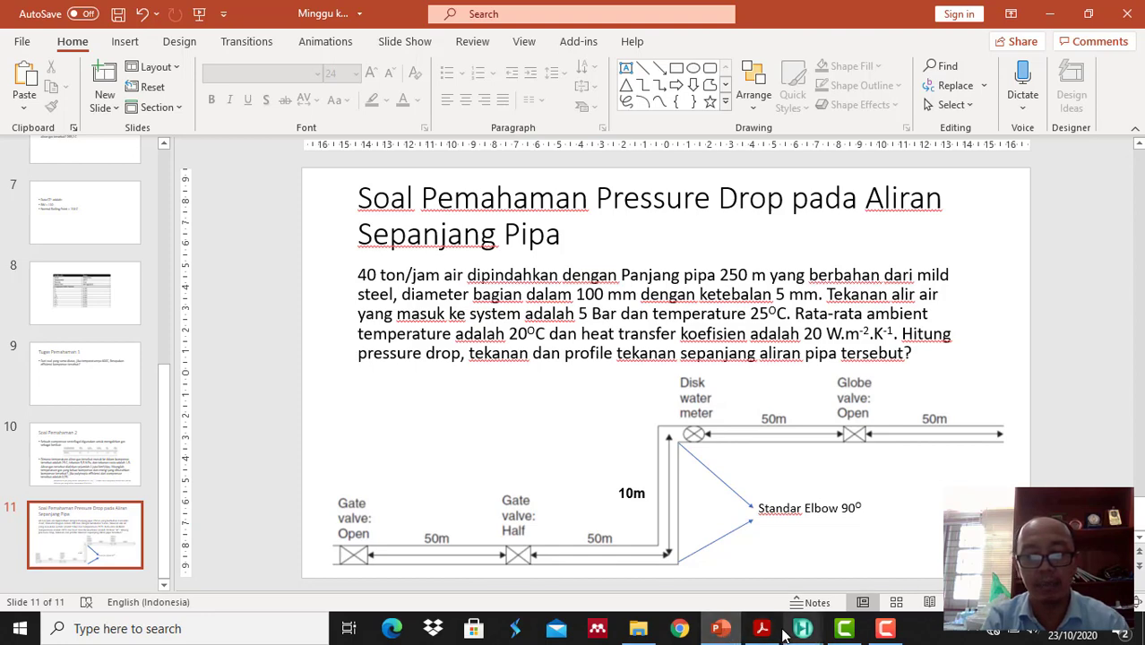
mouse_move(802, 633)
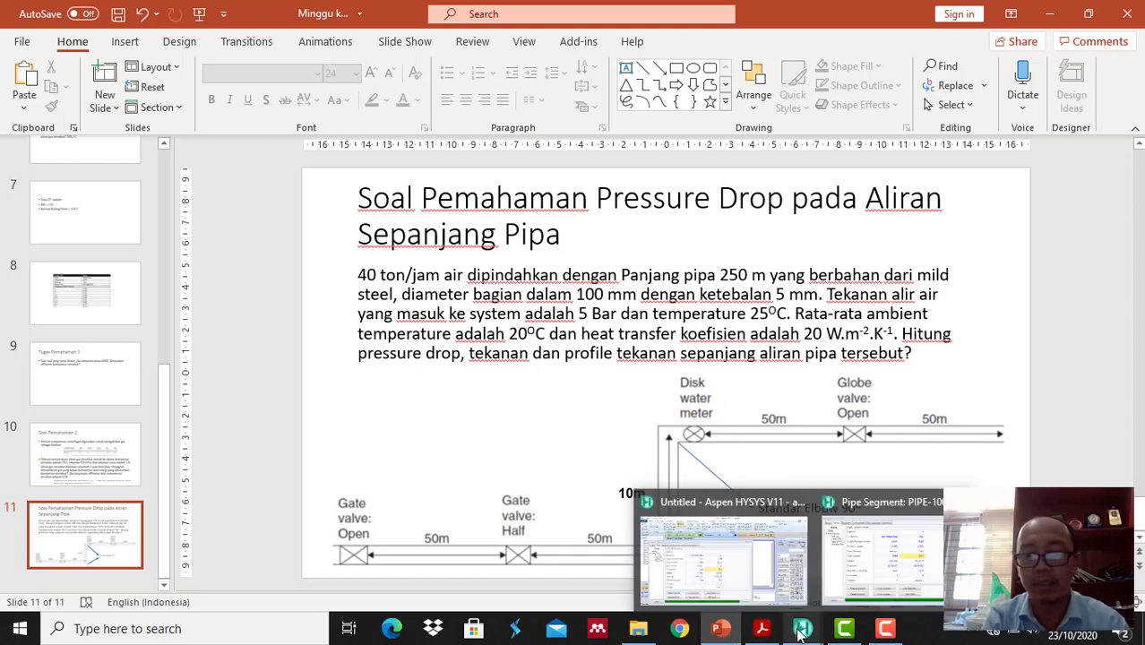
left_click(890, 579)
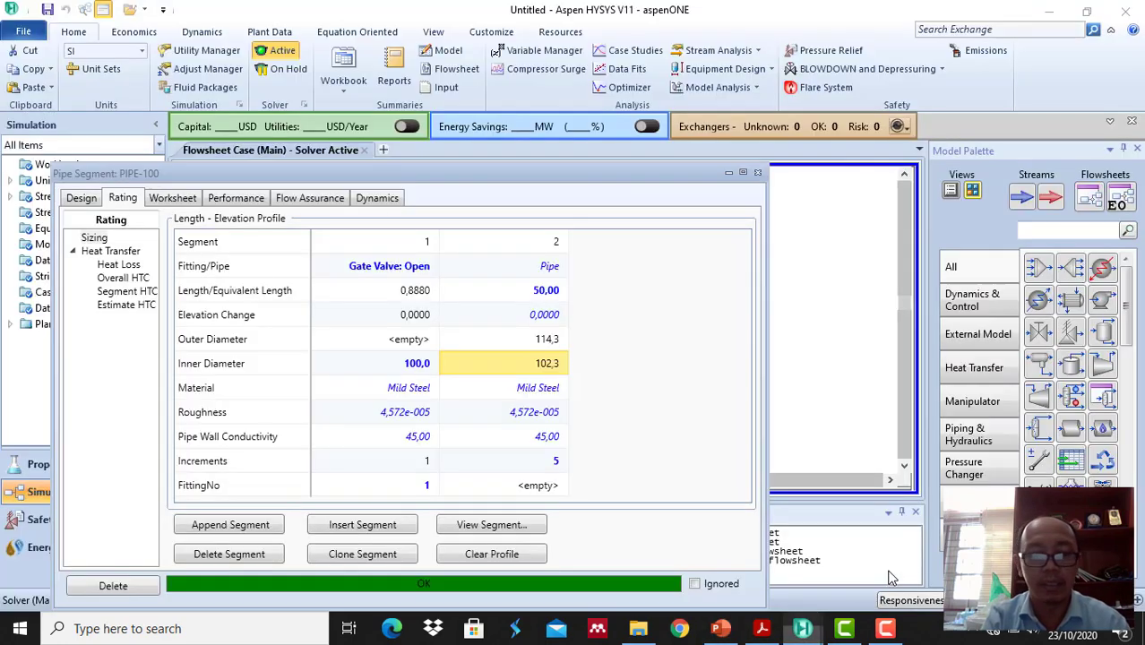
Append a third segment to PIPE-100 and set its fitting to Gate Valve: Half.
left_click(240, 527)
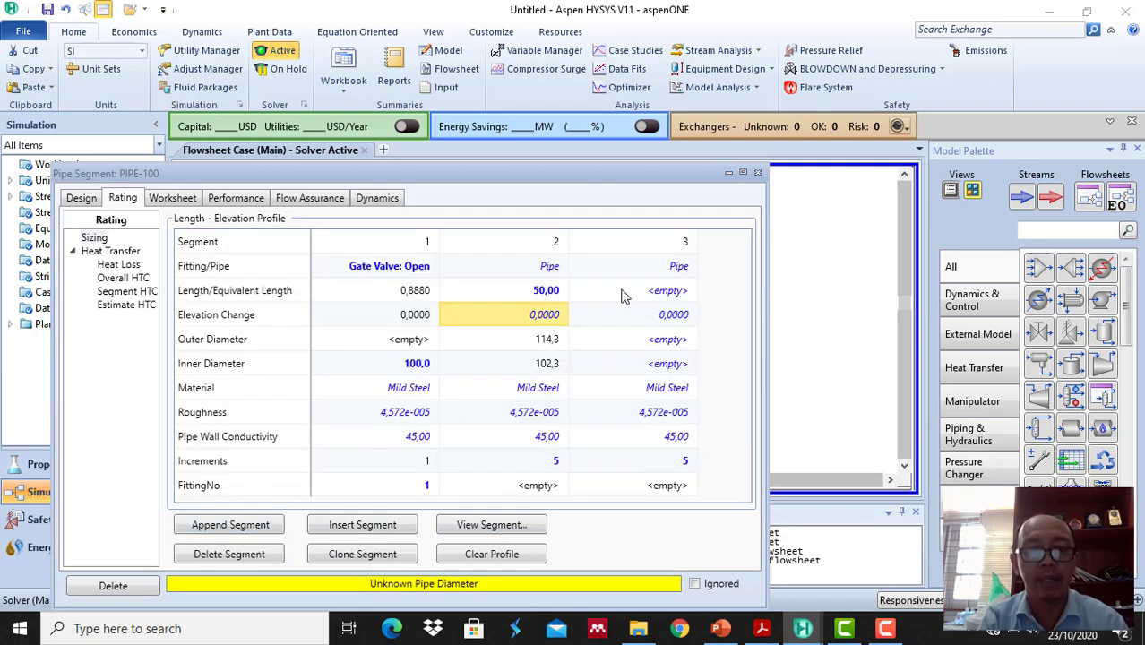
left_click(686, 268)
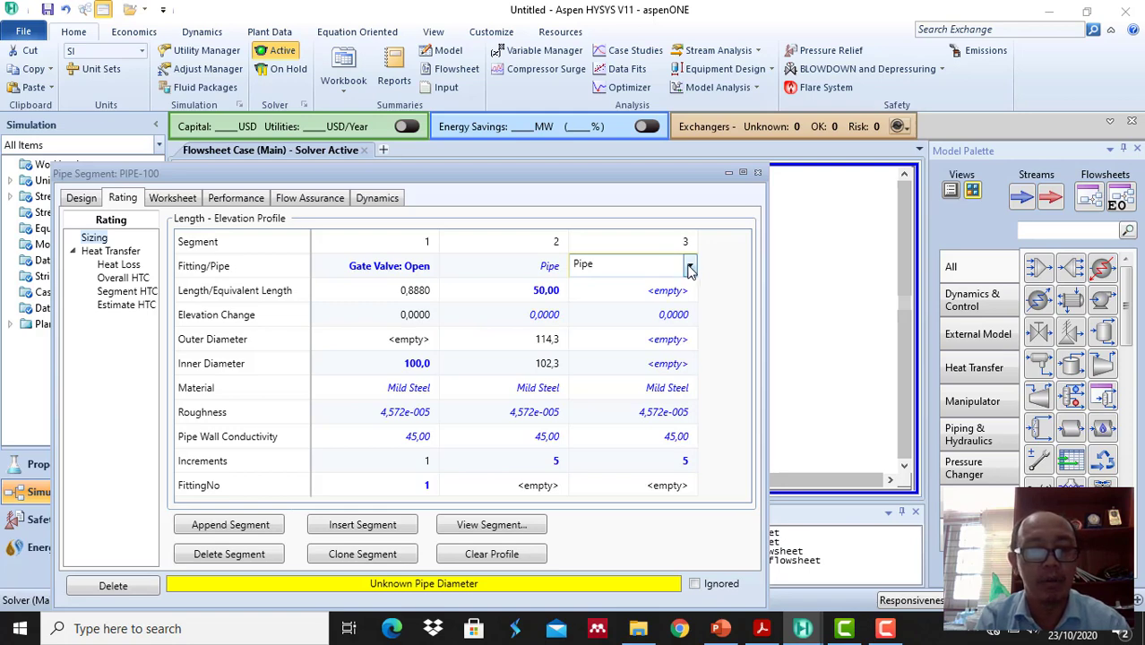
left_click(690, 267)
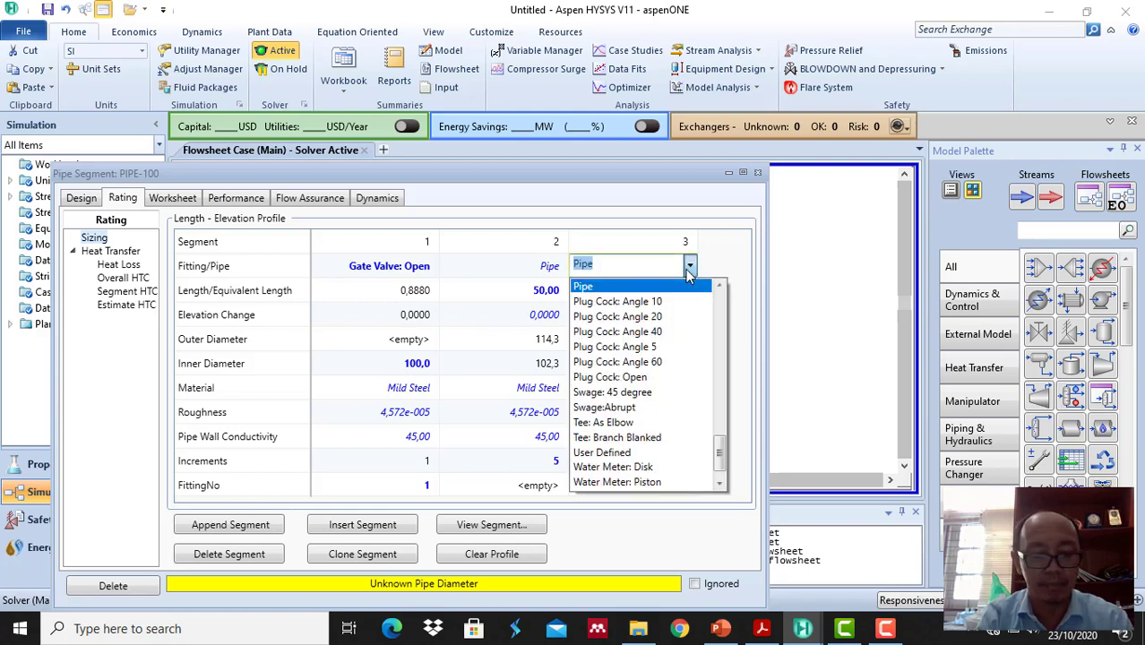
type("gatee")
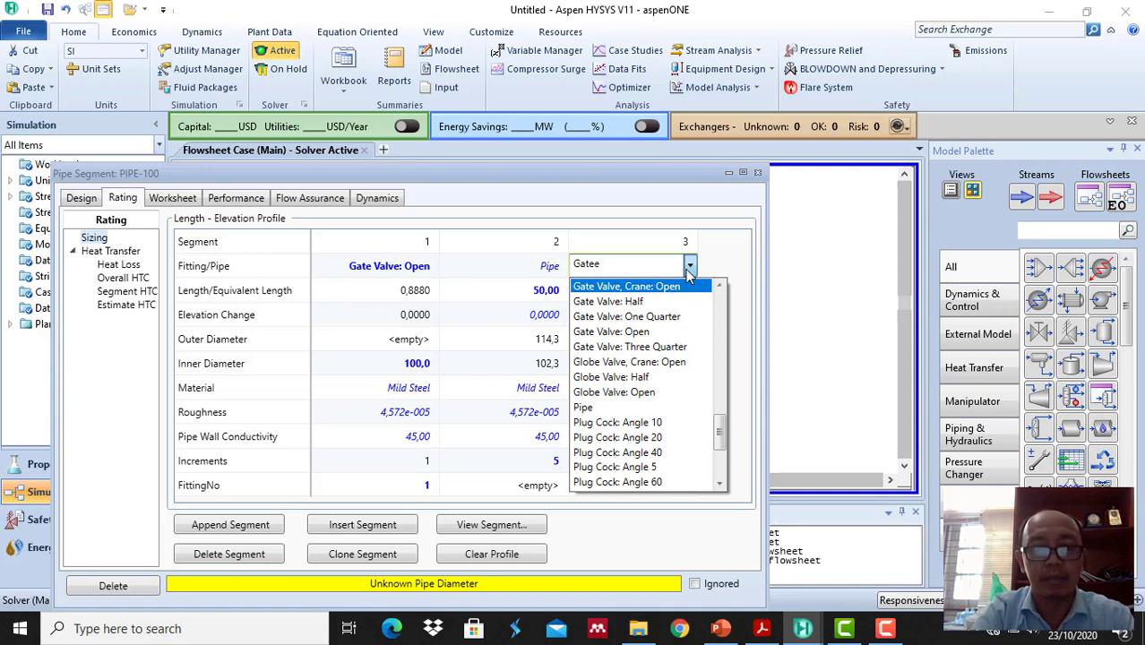
left_click(648, 305)
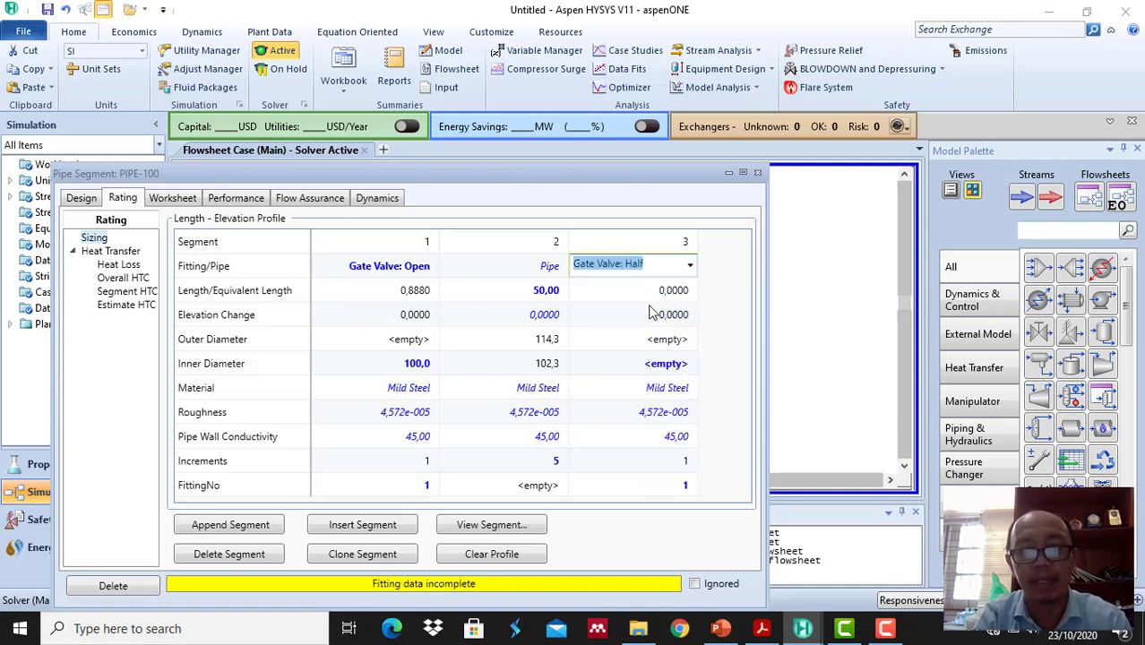
Set the inner diameter of the half-open gate valve in segment 3 to 100 mm.
left_click(671, 367)
type("10")
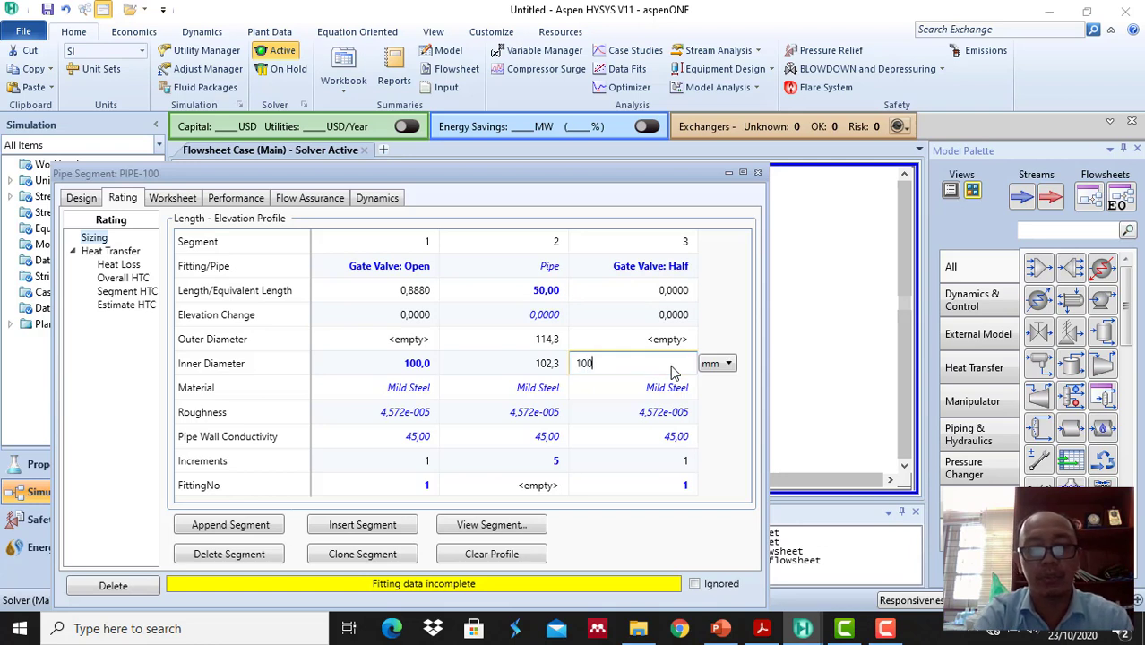
type("0")
key("Return")
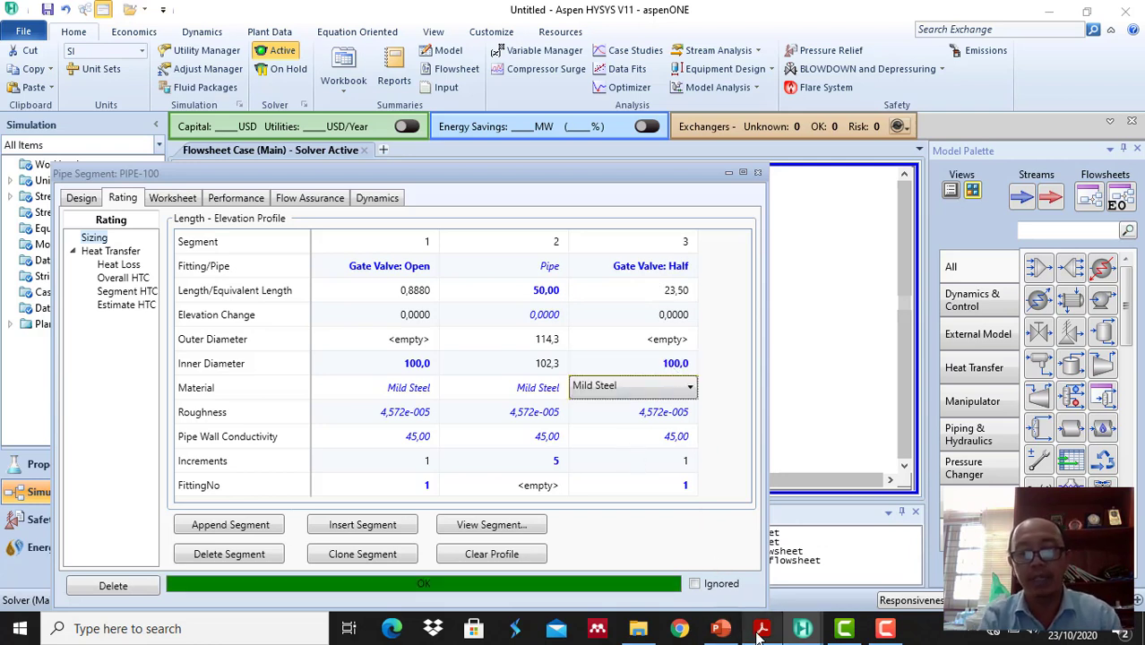
Check the pipe length after the half-open gate valve on the PowerPoint slide and return to PIPE-100 in Aspen HYSYS.
left_click(803, 635)
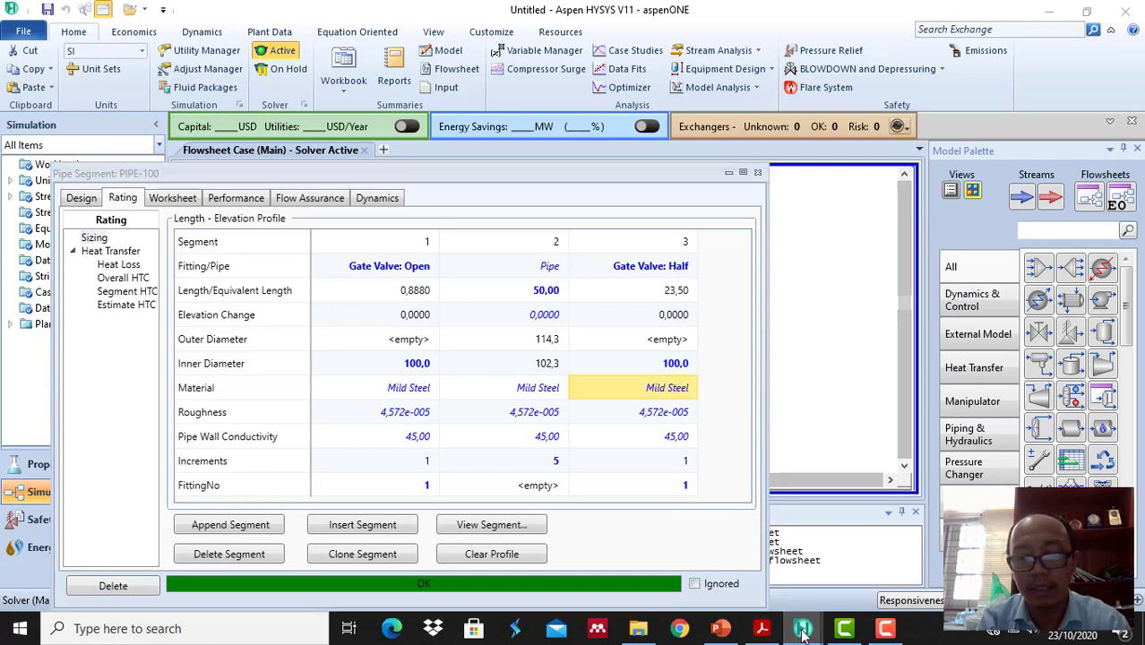
left_click(719, 632)
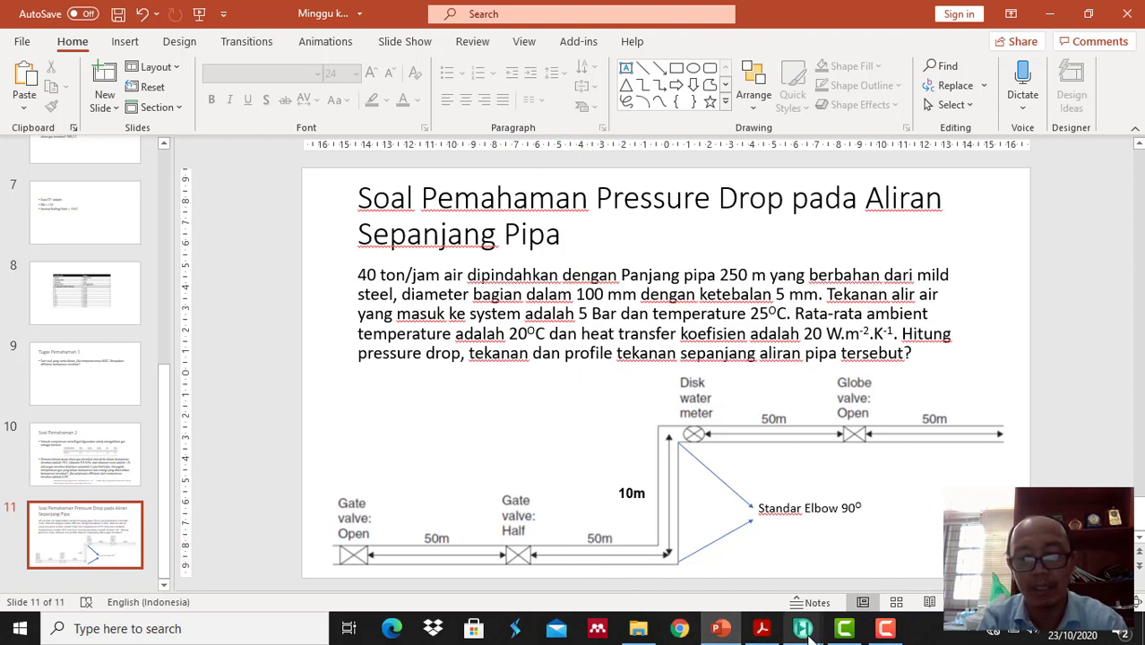
mouse_move(803, 627)
left_click(876, 569)
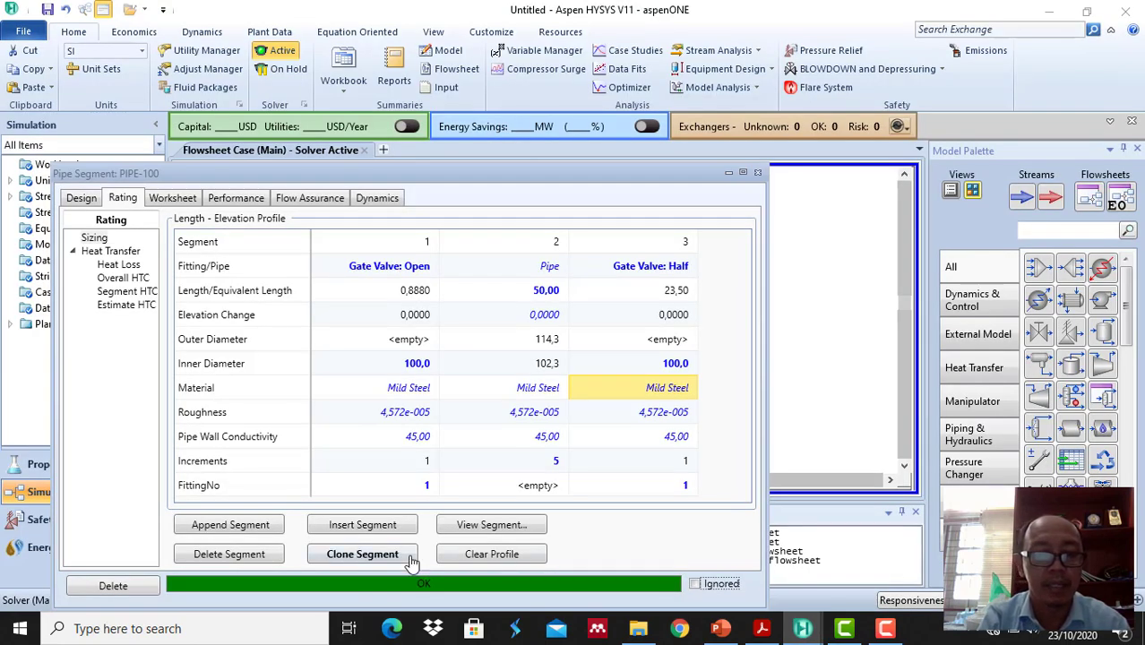
Append a fourth segment to PIPE-100 as a pipe and set its length to 100 m.
left_click(261, 528)
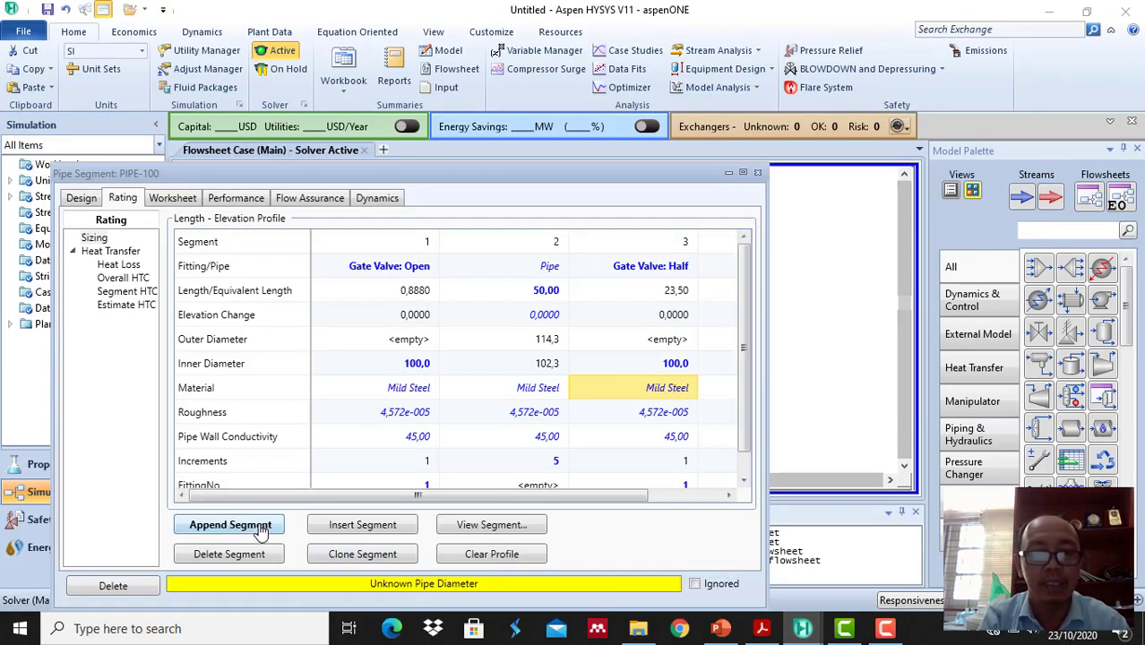
left_click_drag(567, 495, 655, 497)
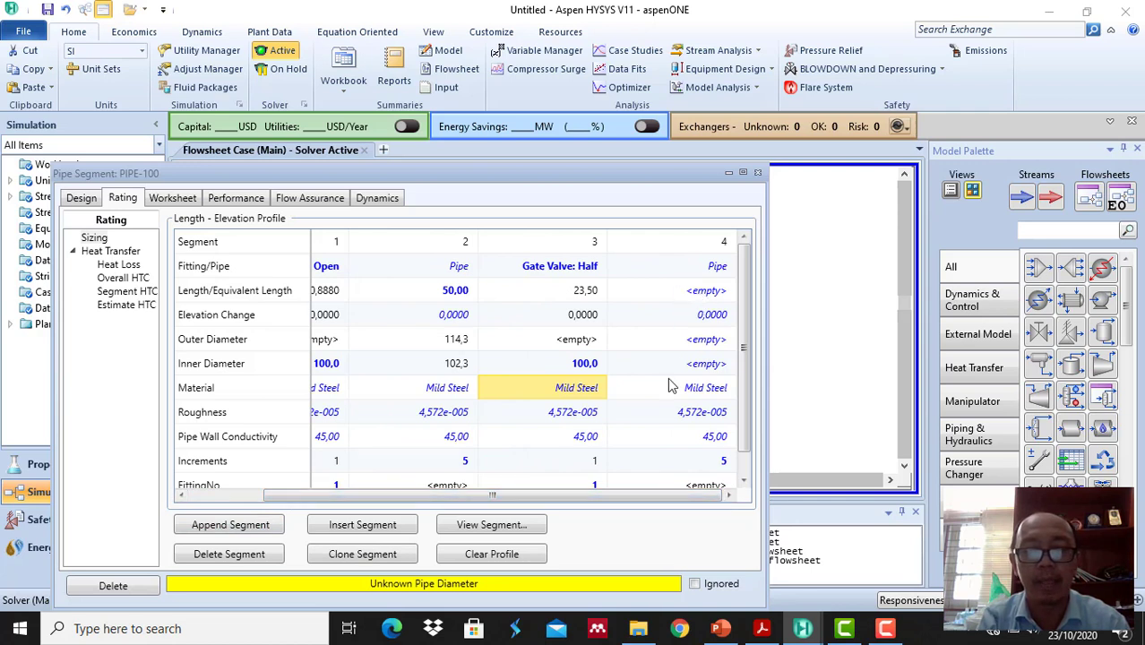
left_click(717, 296)
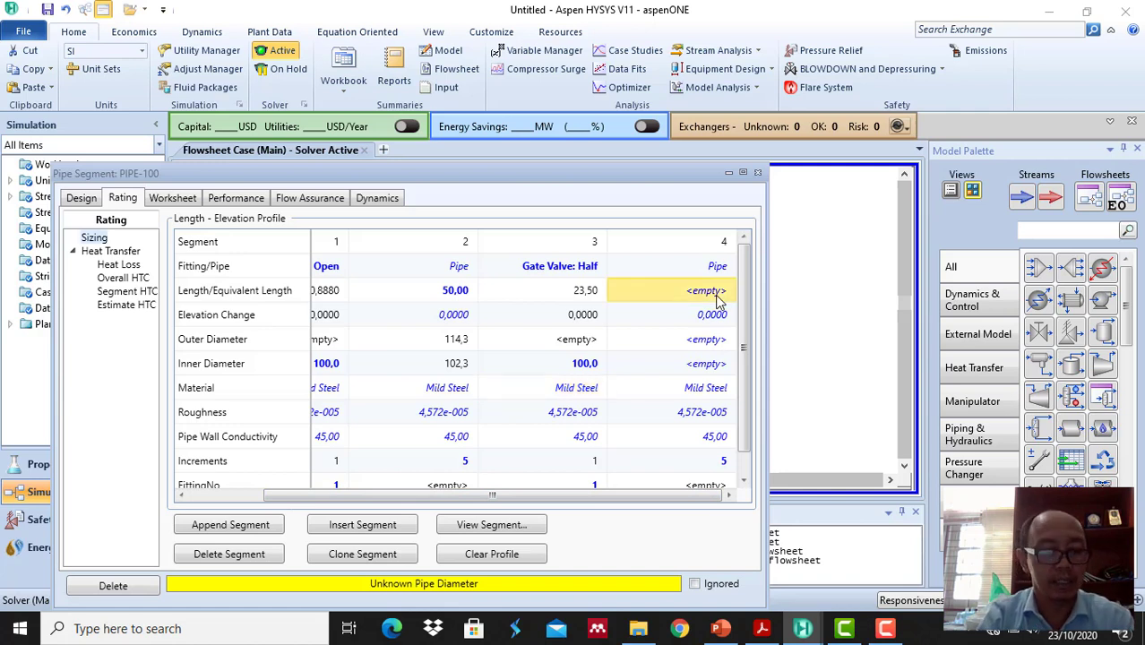
type("100")
key("Return")
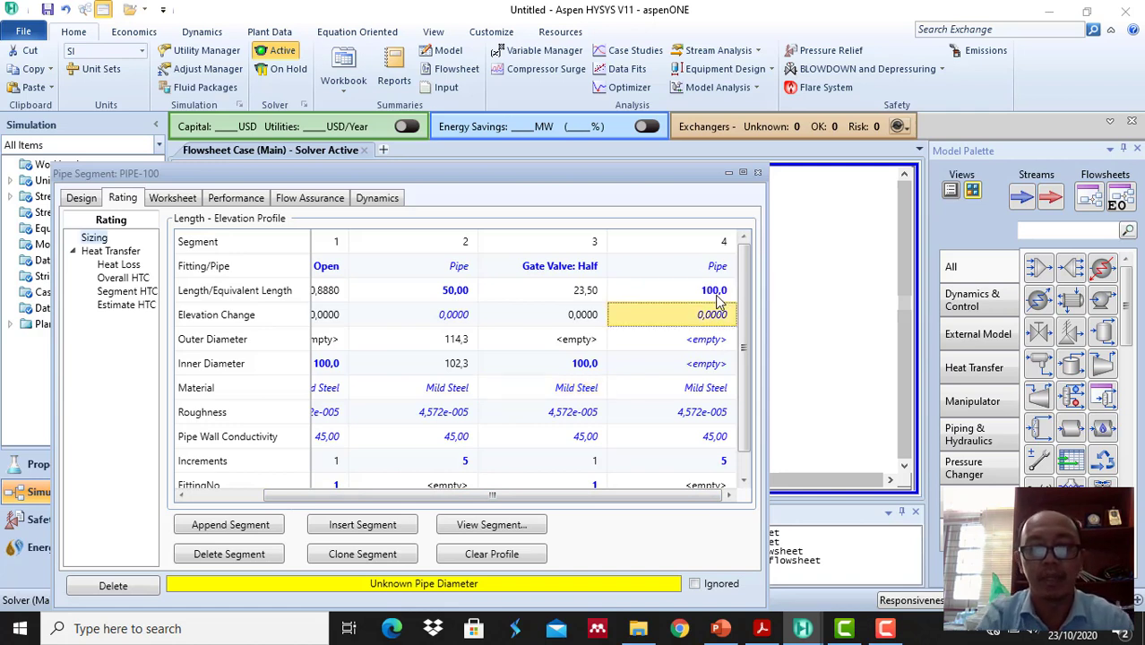
Set segment 4's pipe schedule to Schedule 40 with a nominal diameter of 100 mm and close its pipe information.
double_click(713, 365)
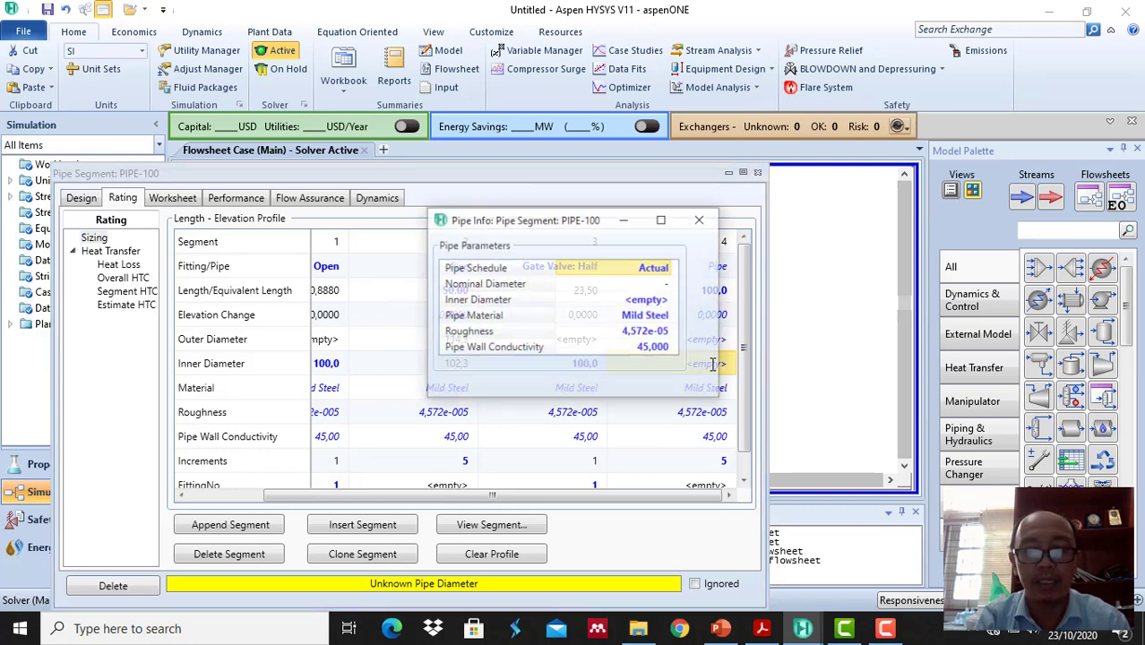
left_click(666, 269)
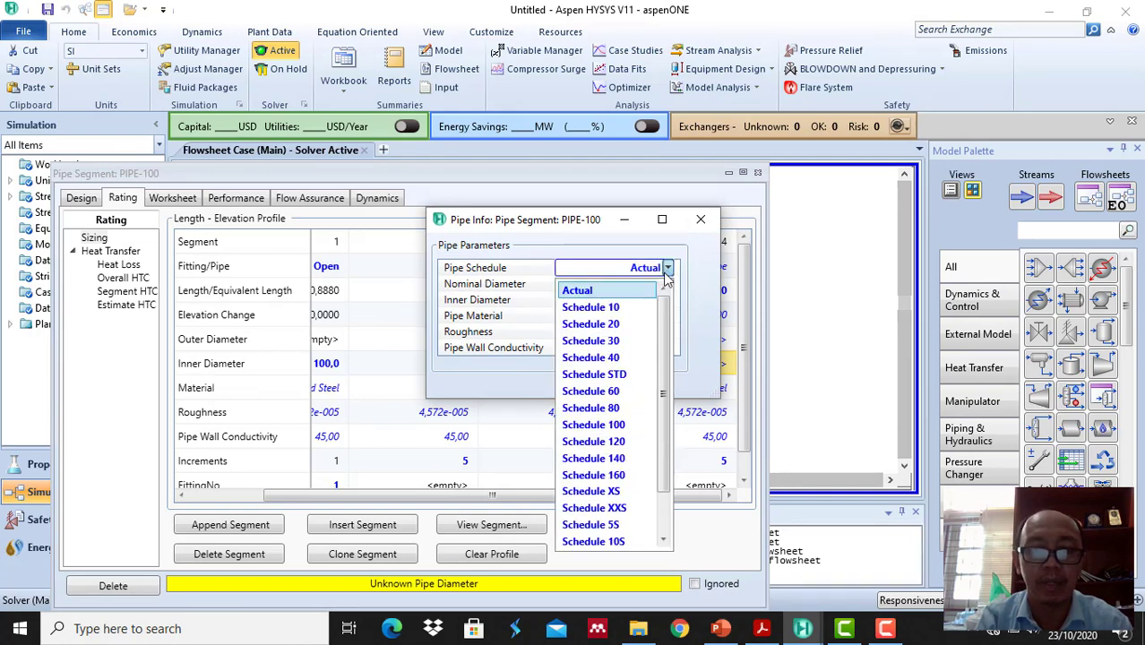
left_click(616, 359)
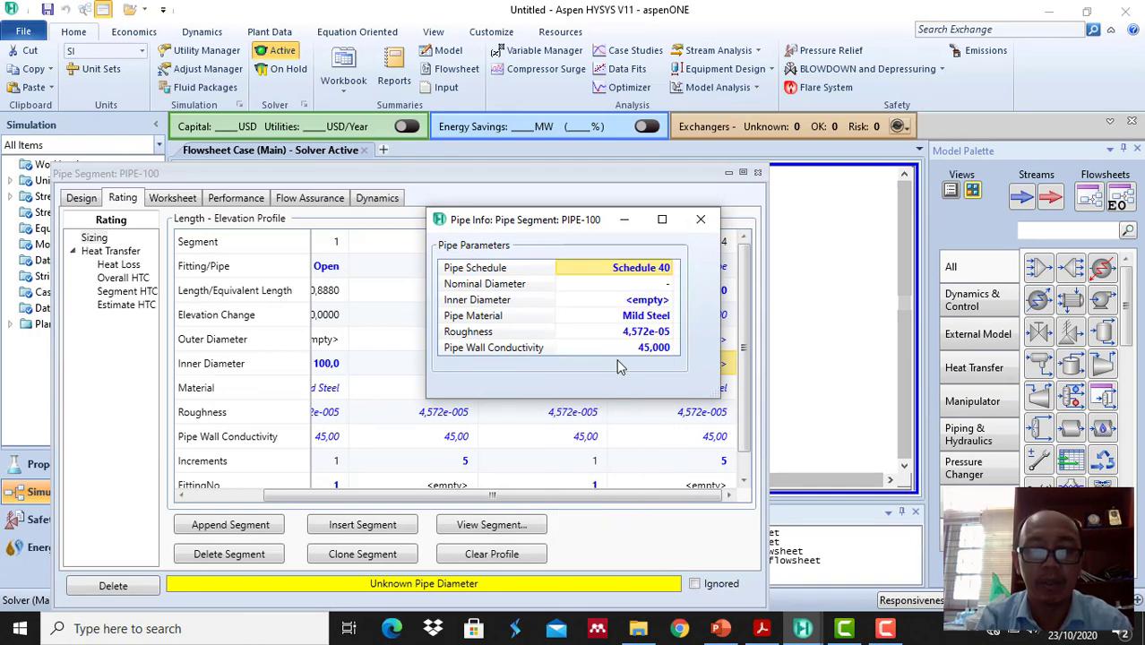
left_click(668, 284)
left_click(663, 306)
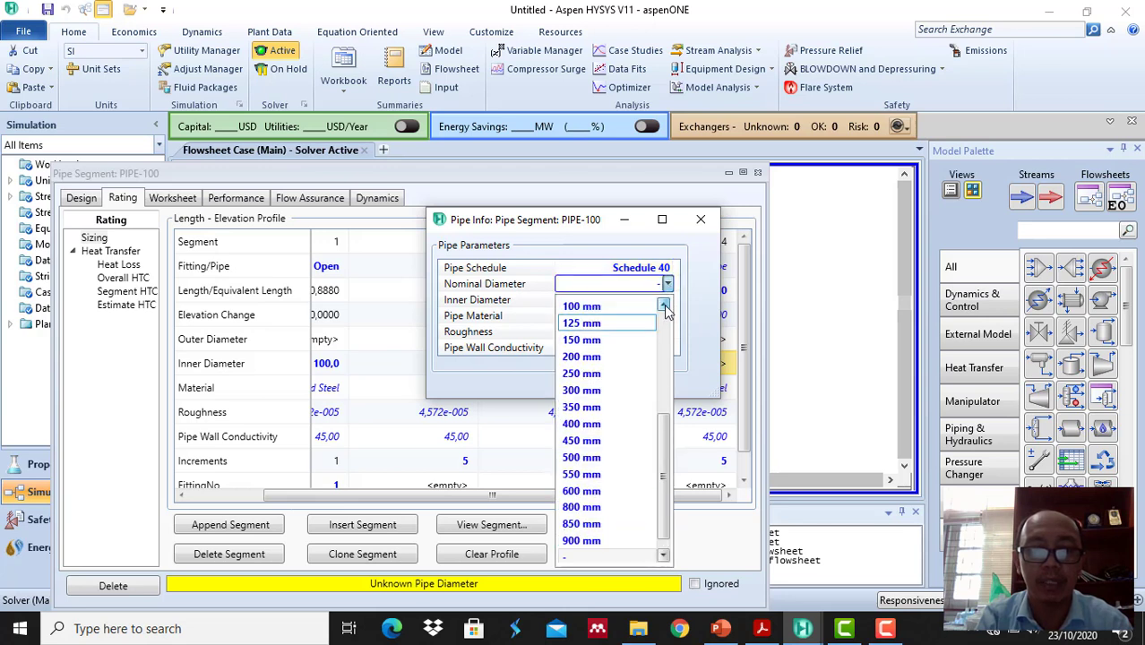
left_click(636, 309)
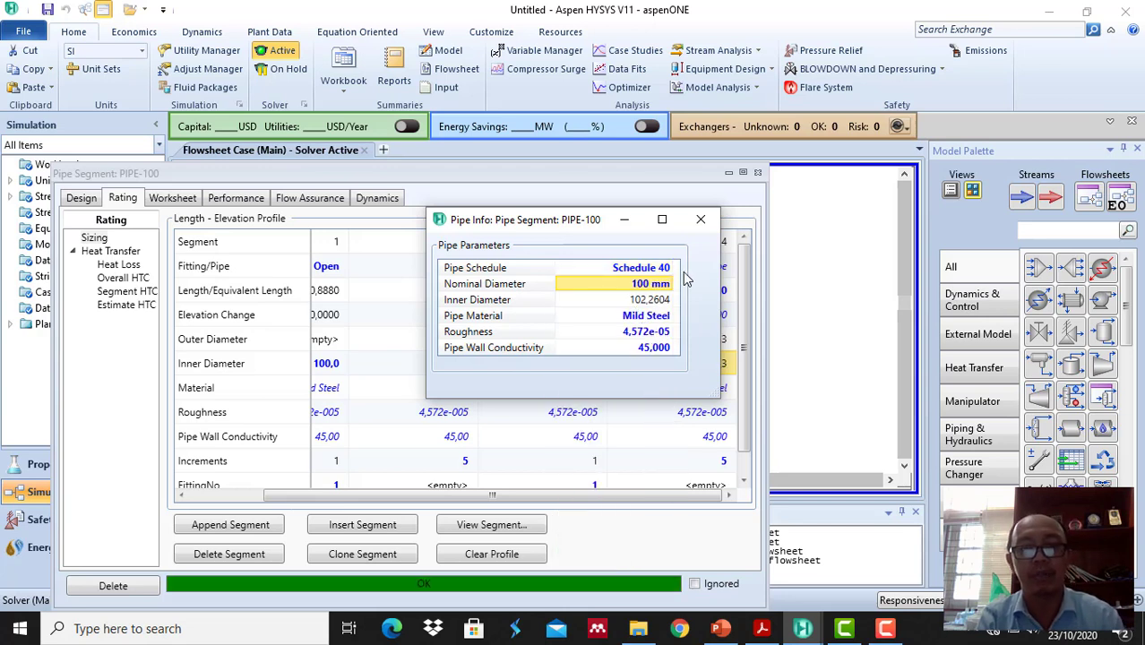
left_click(700, 224)
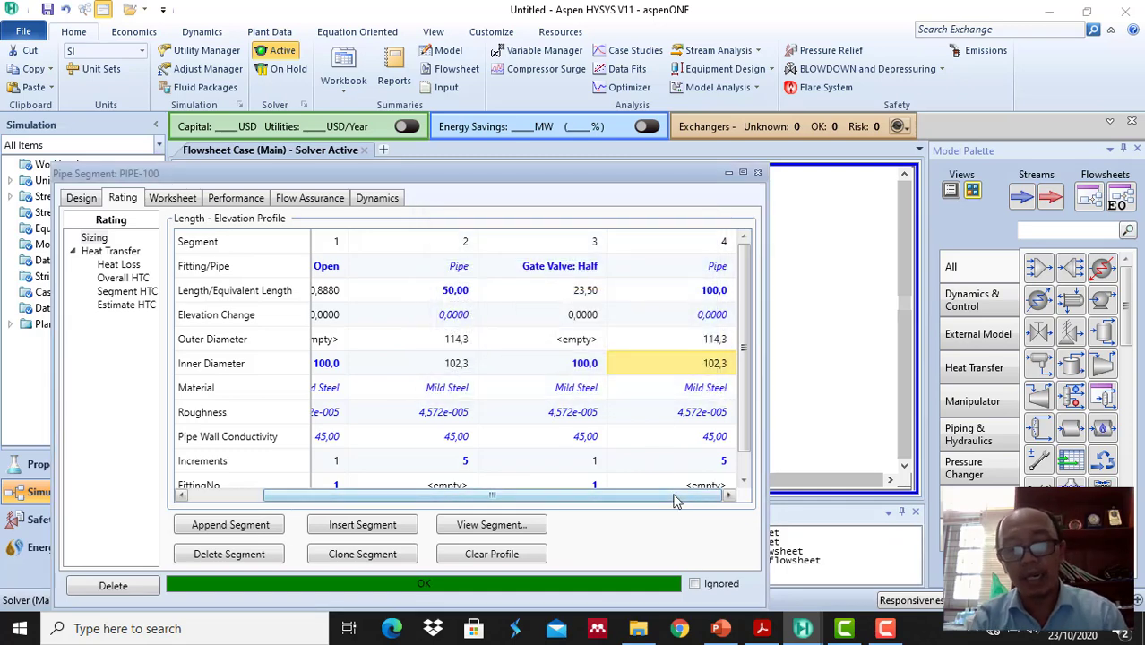
Check which fitting follows the second horizontal pipe on the PowerPoint slide and return to PIPE-100 in Aspen HYSYS.
left_click(722, 629)
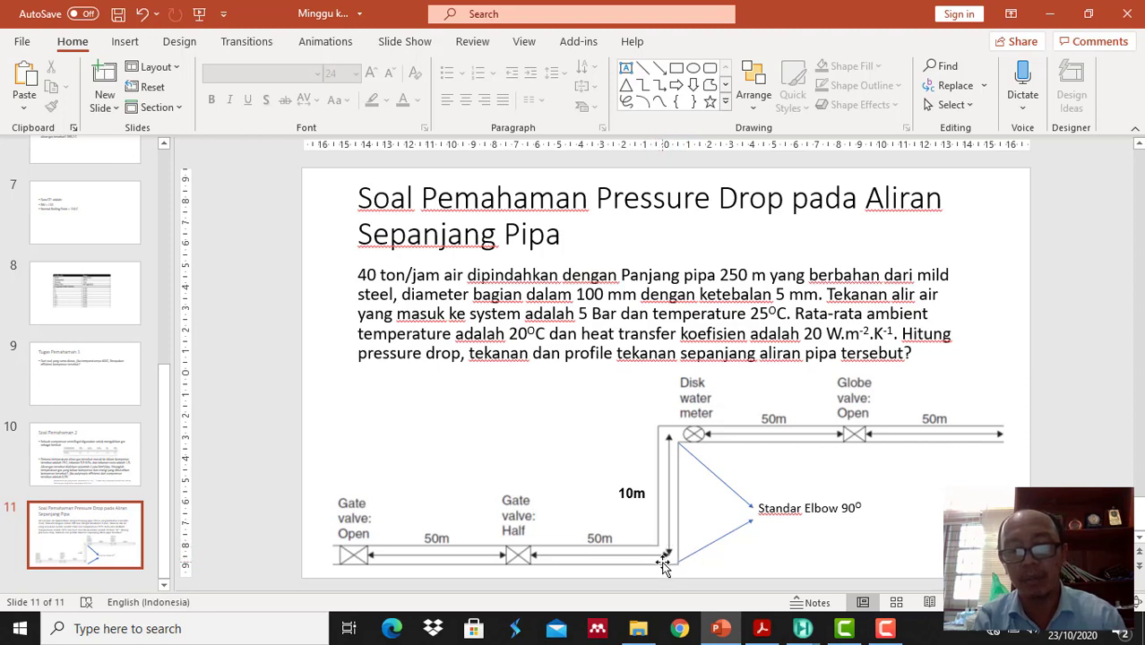
mouse_move(804, 632)
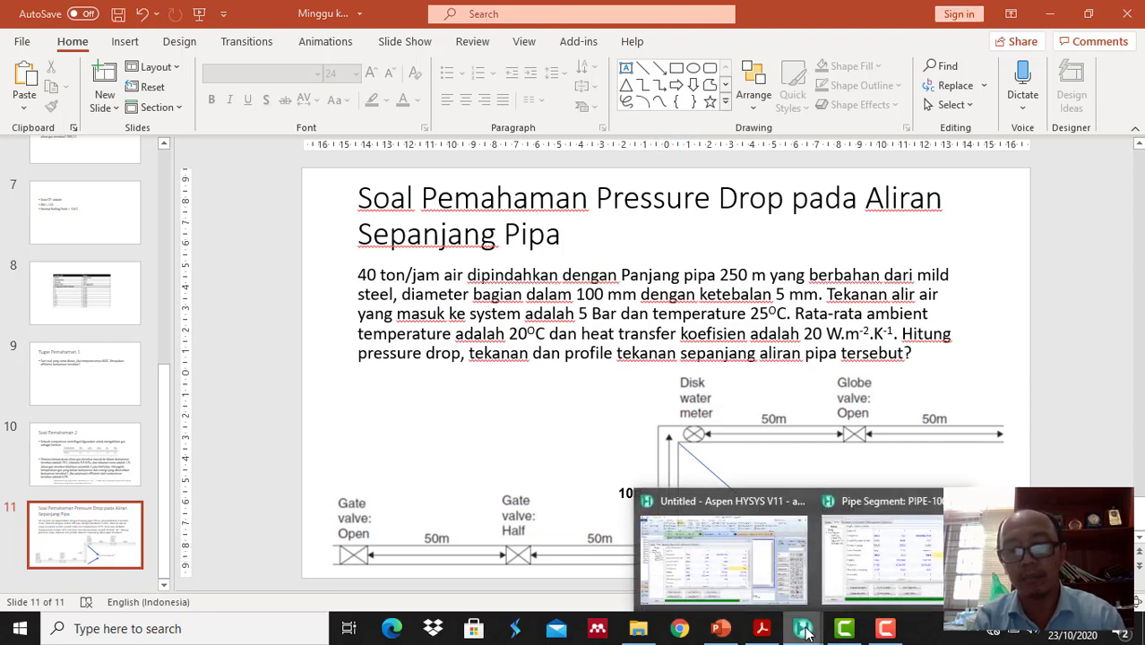
left_click(858, 570)
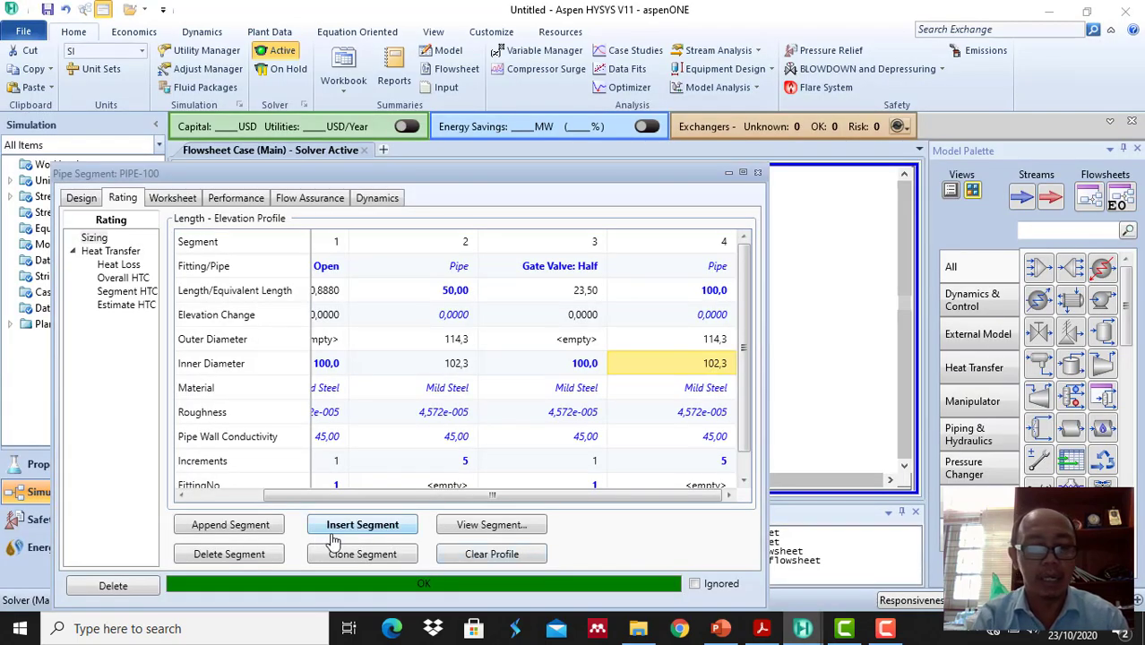
Append a fifth segment to PIPE-100 and set its fitting to Elbow: 90 Std.
left_click(230, 525)
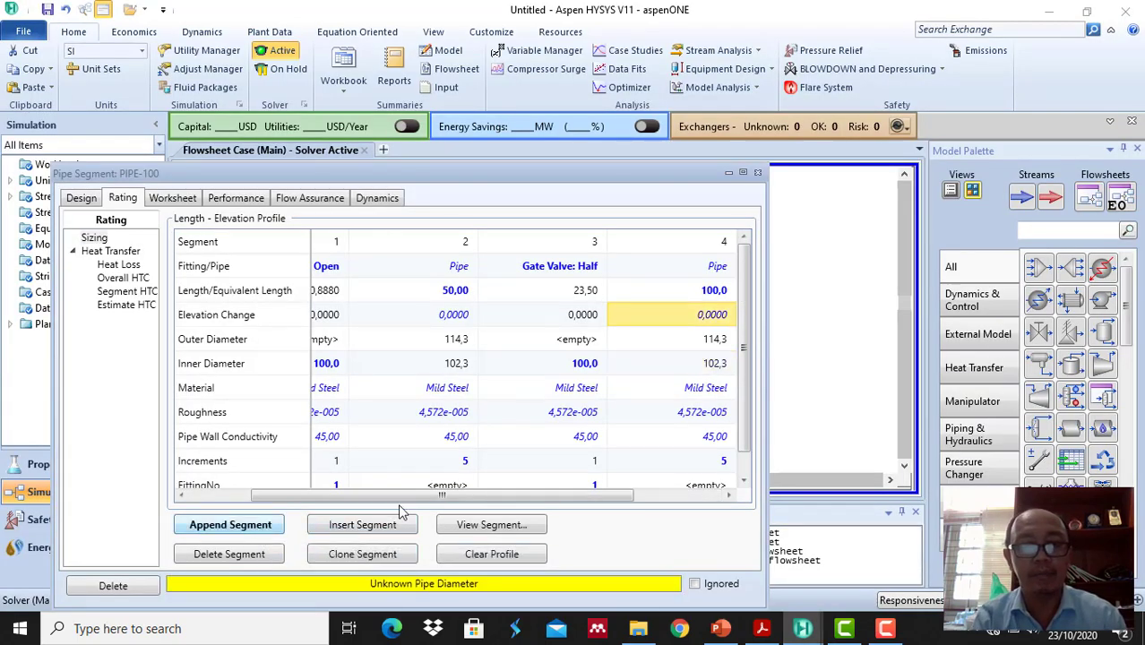
left_click_drag(549, 504, 674, 498)
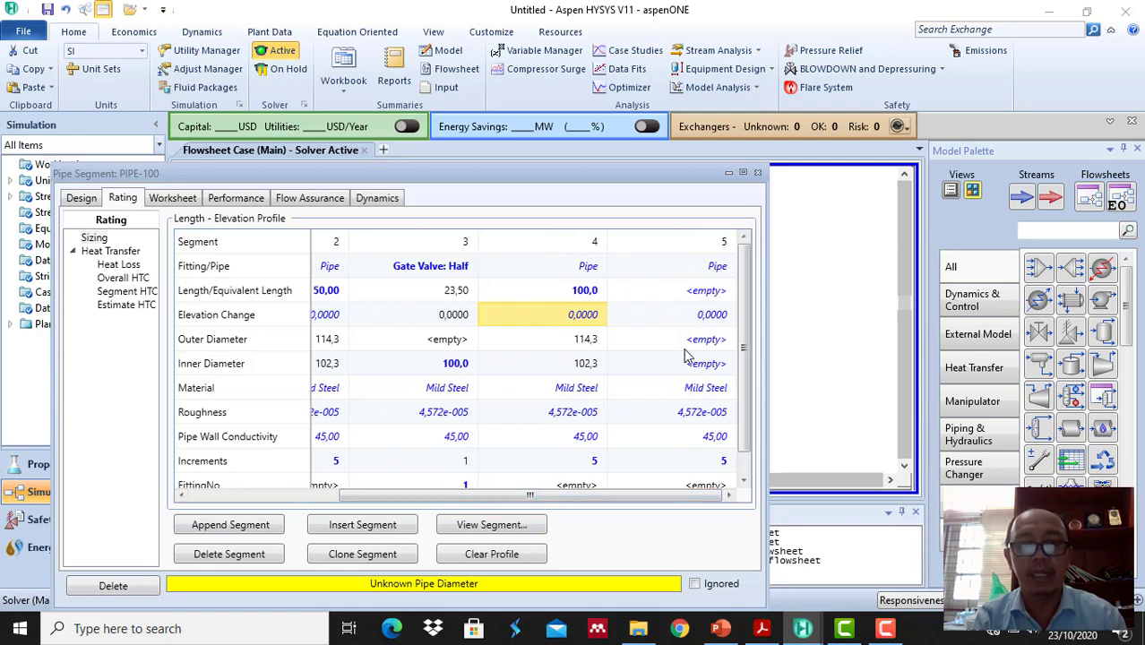
left_click(722, 269)
left_click(731, 270)
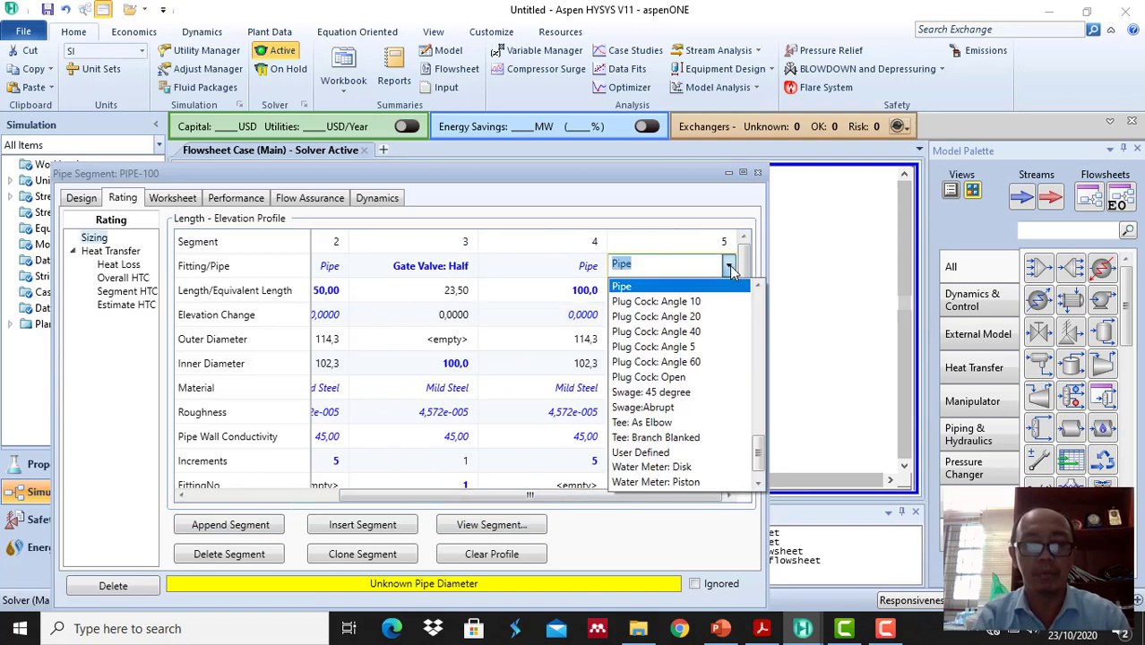
type("e")
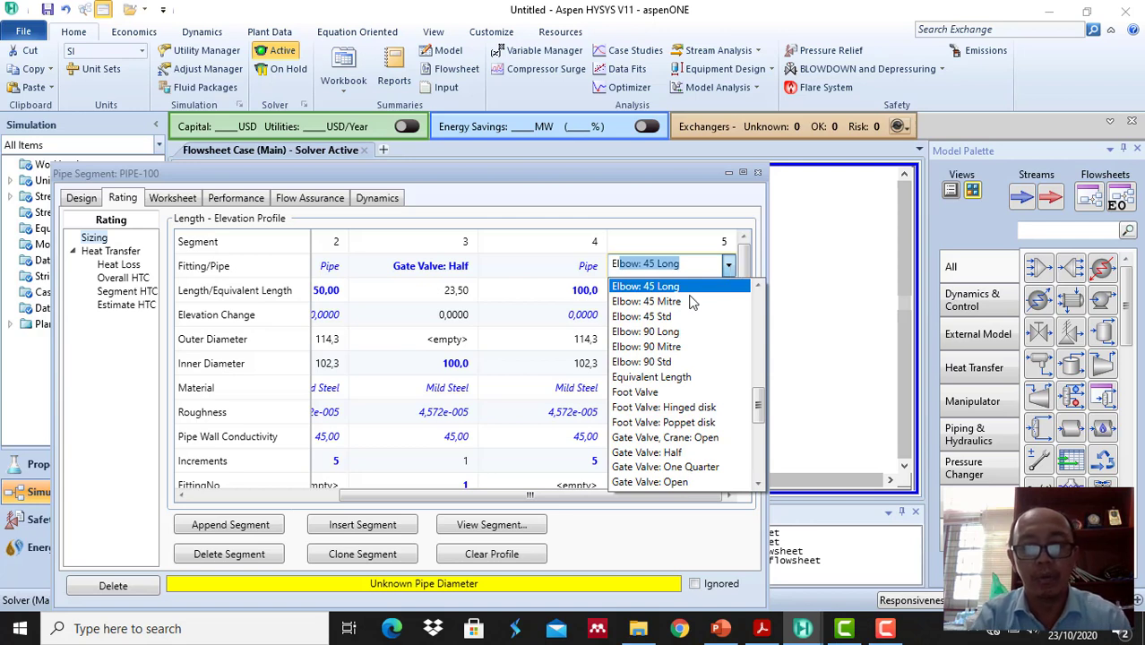
left_click(670, 362)
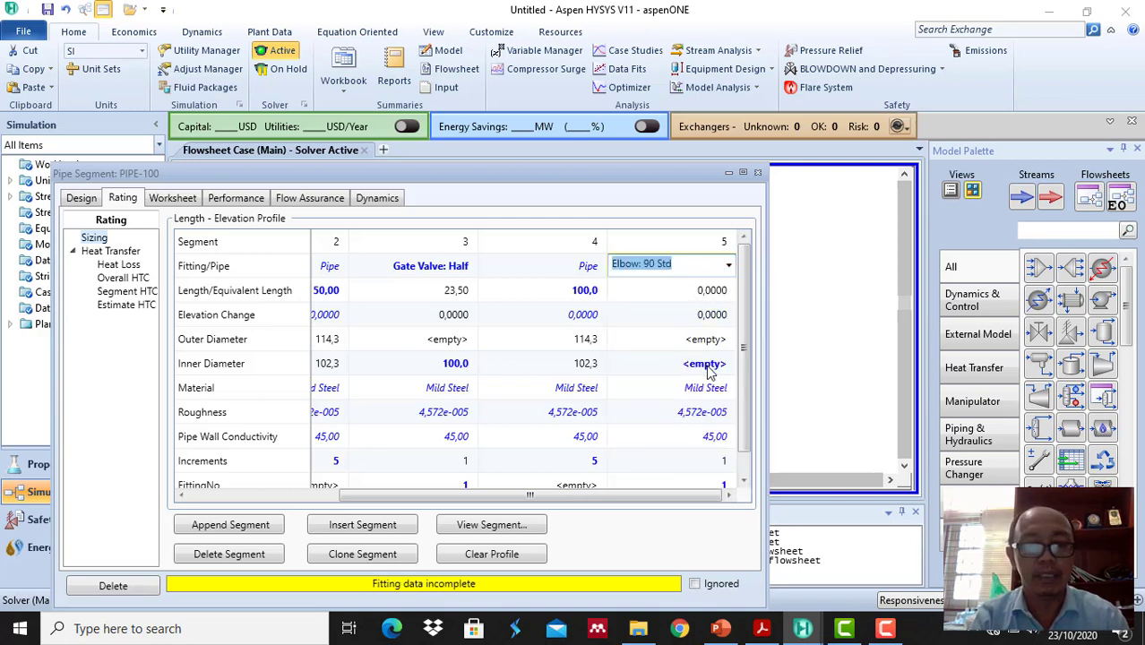
Set the inner diameter of the segment 5 elbow to 100 mm in its fitting parameters and close them.
left_click(708, 368)
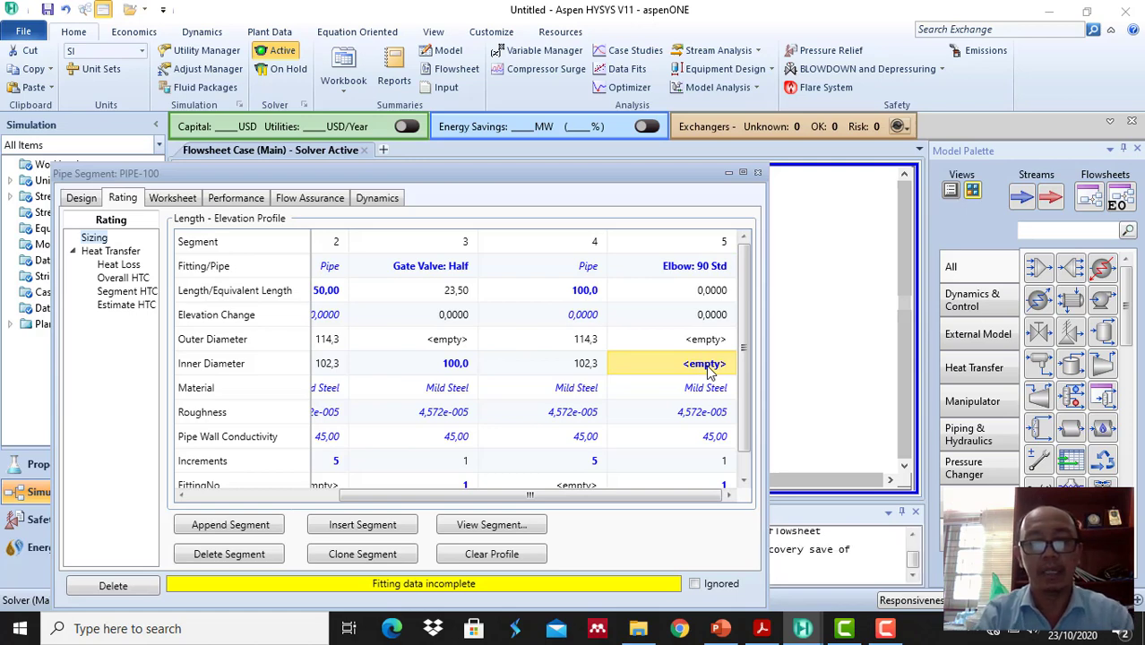
double_click(708, 369)
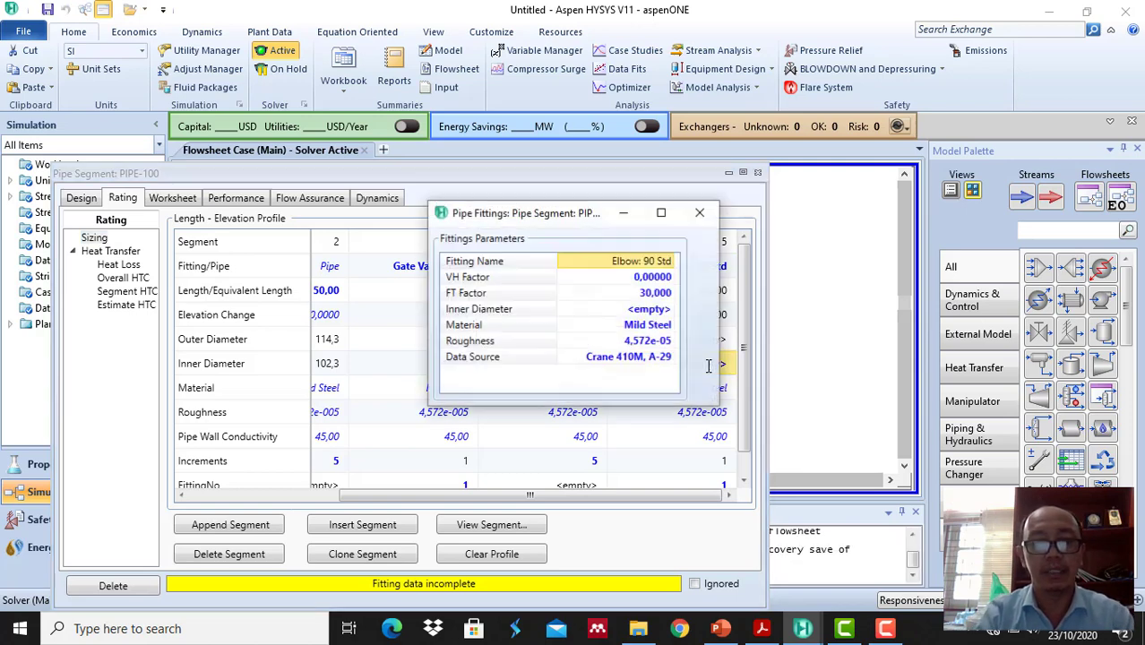
left_click(661, 310)
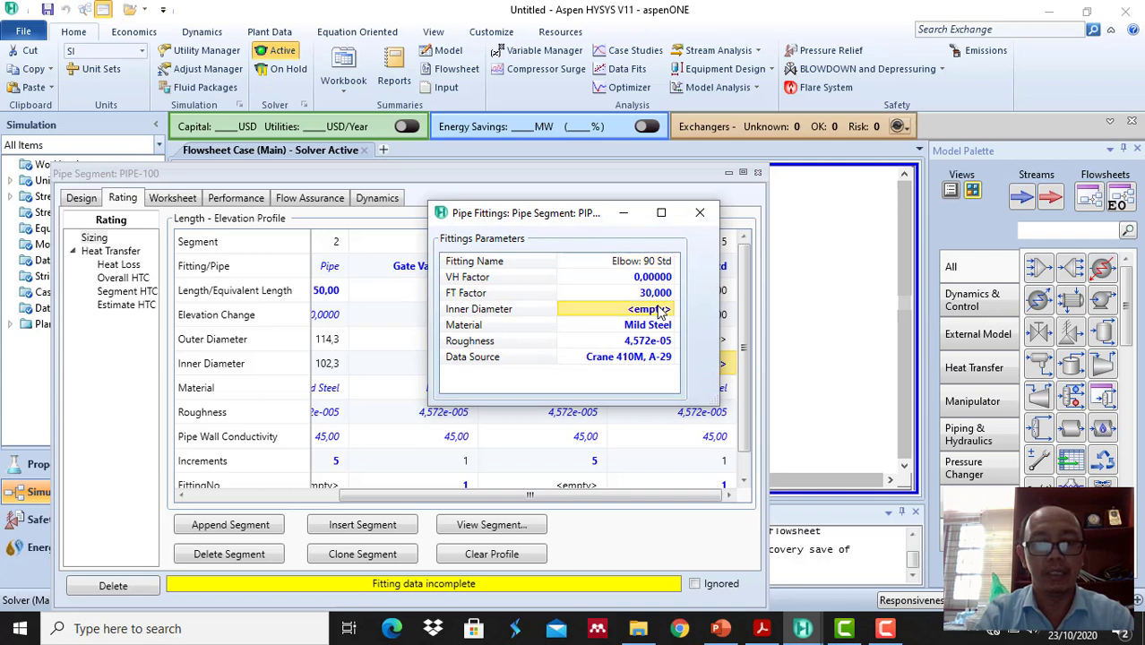
type("100")
key("Return")
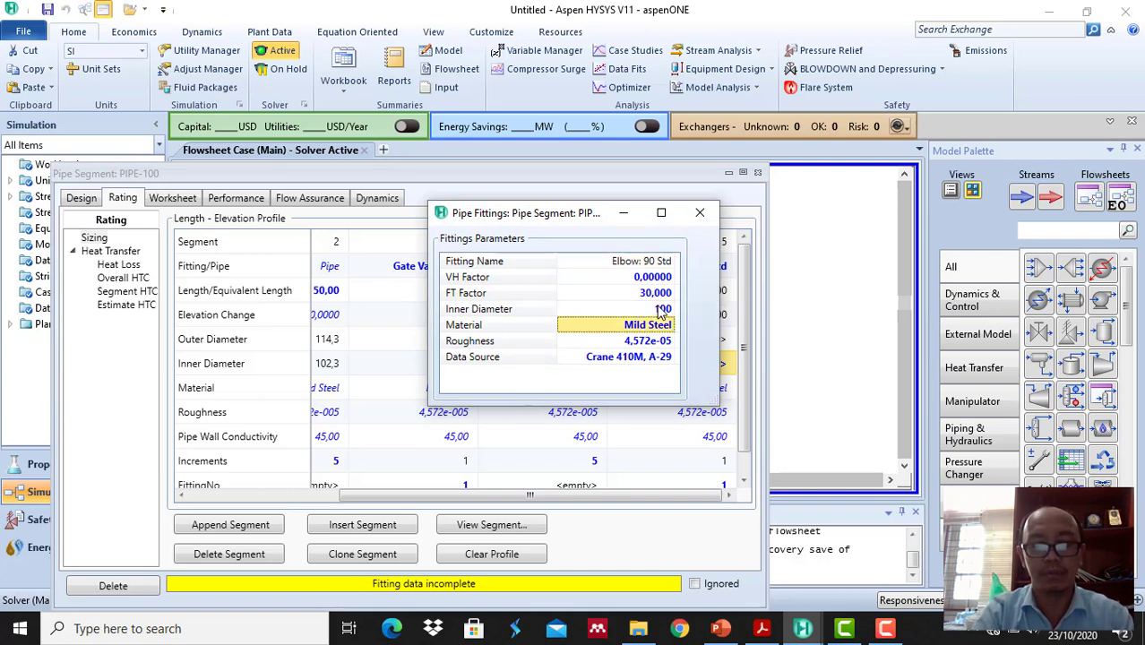
left_click(701, 213)
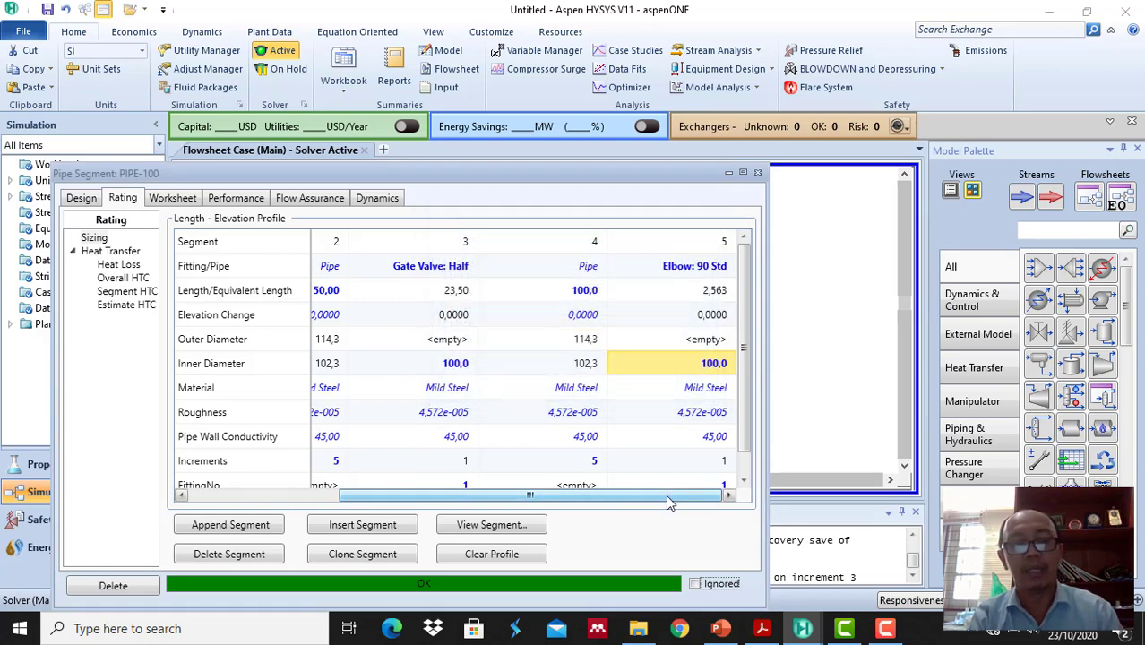
Check the length of the vertical pipe after the first elbow on the PowerPoint slide and return to PIPE-100 in Aspen HYSYS.
left_click(721, 628)
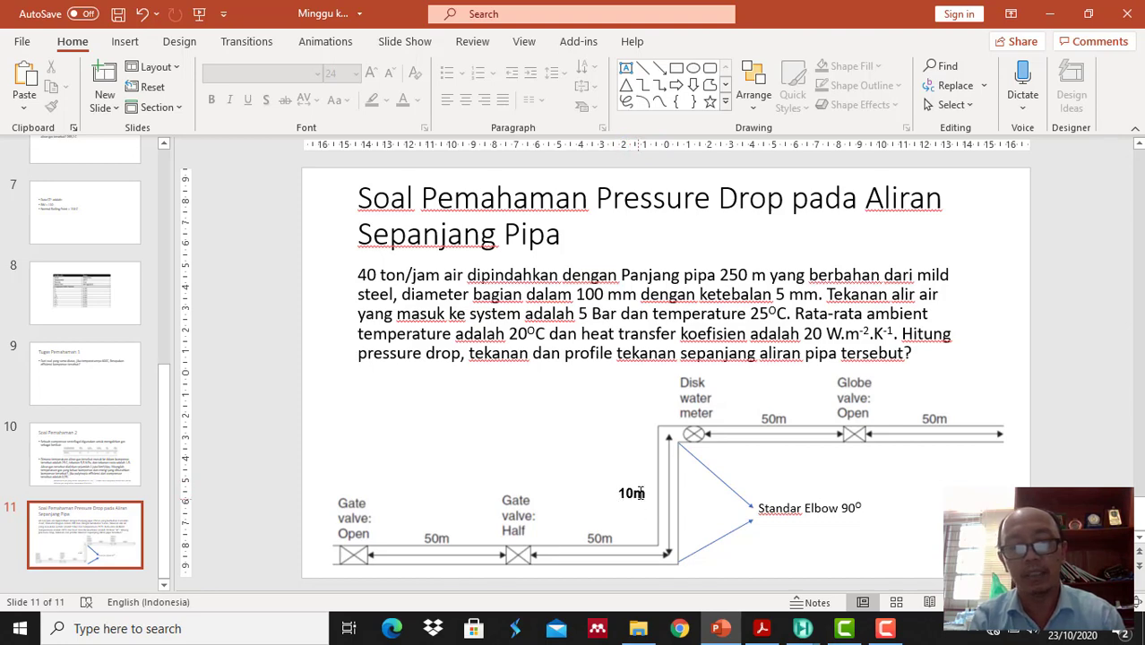
mouse_move(804, 632)
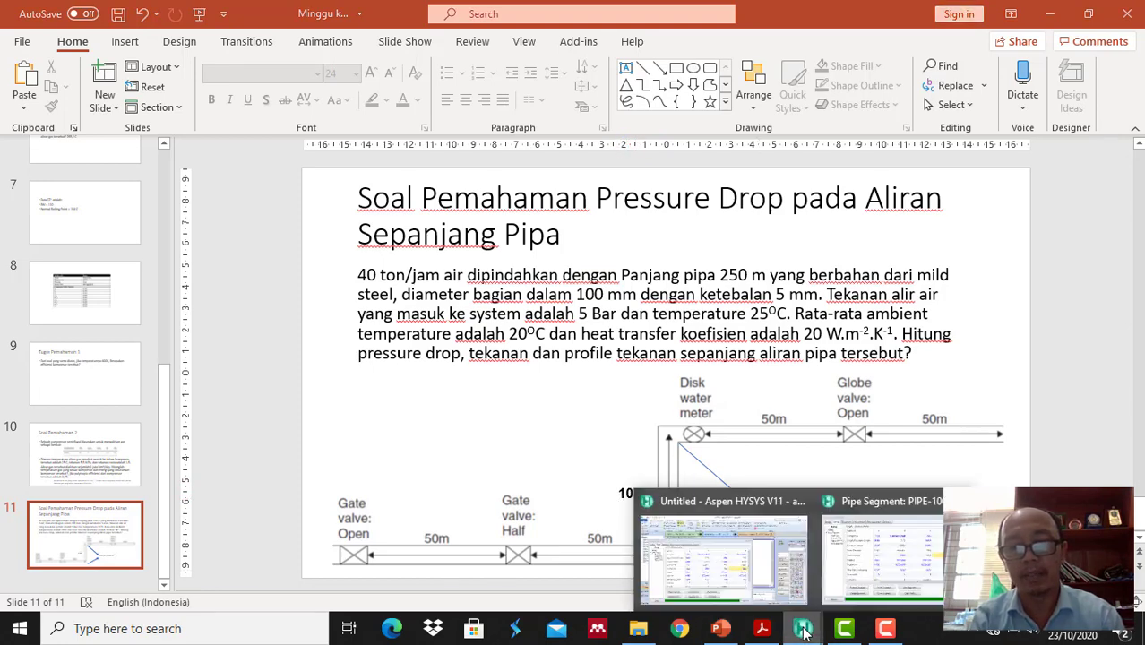
left_click(874, 581)
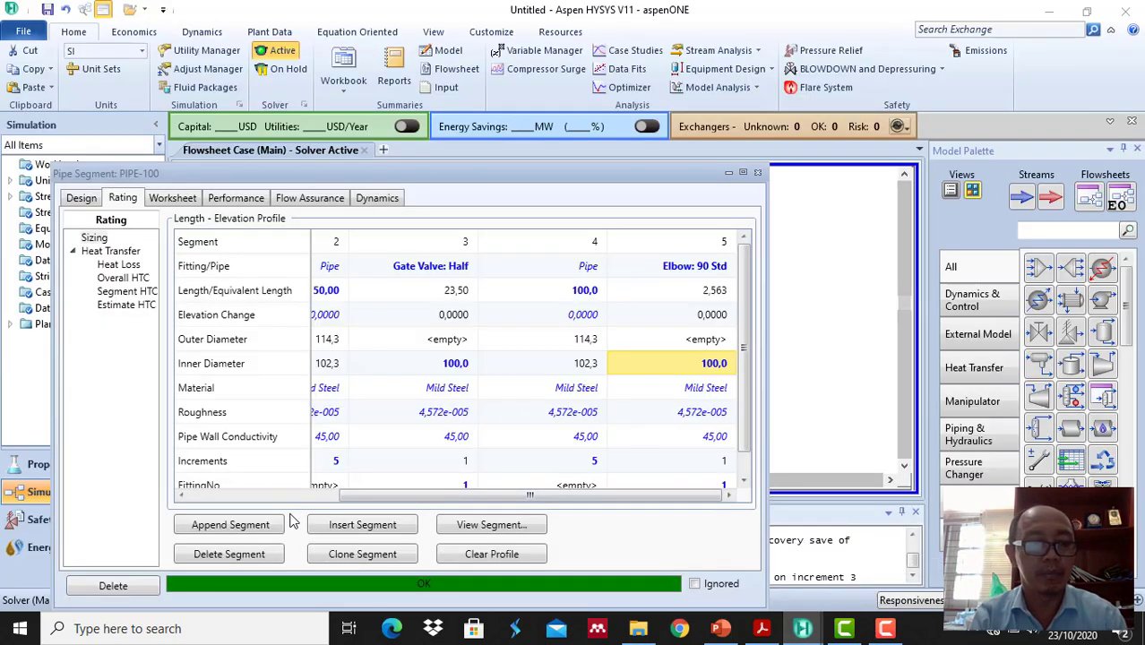
Append a sixth segment to PIPE-100 as a pipe with a length of 10 m and an elevation change of 10 m.
left_click(252, 529)
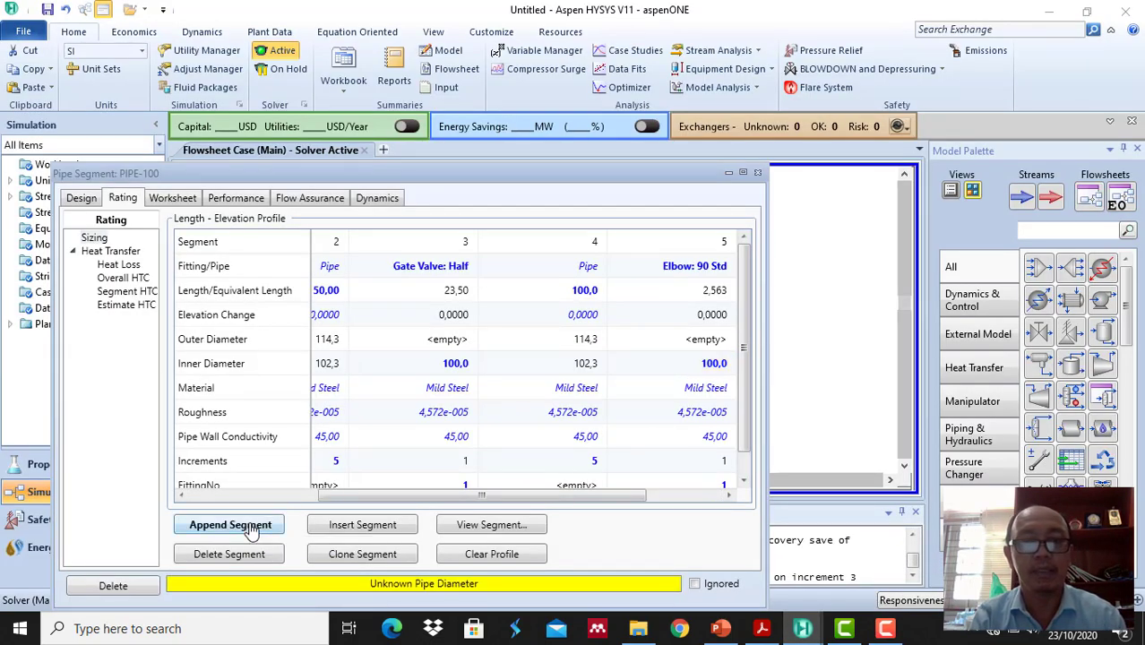
left_click_drag(553, 493, 674, 496)
left_click(717, 269)
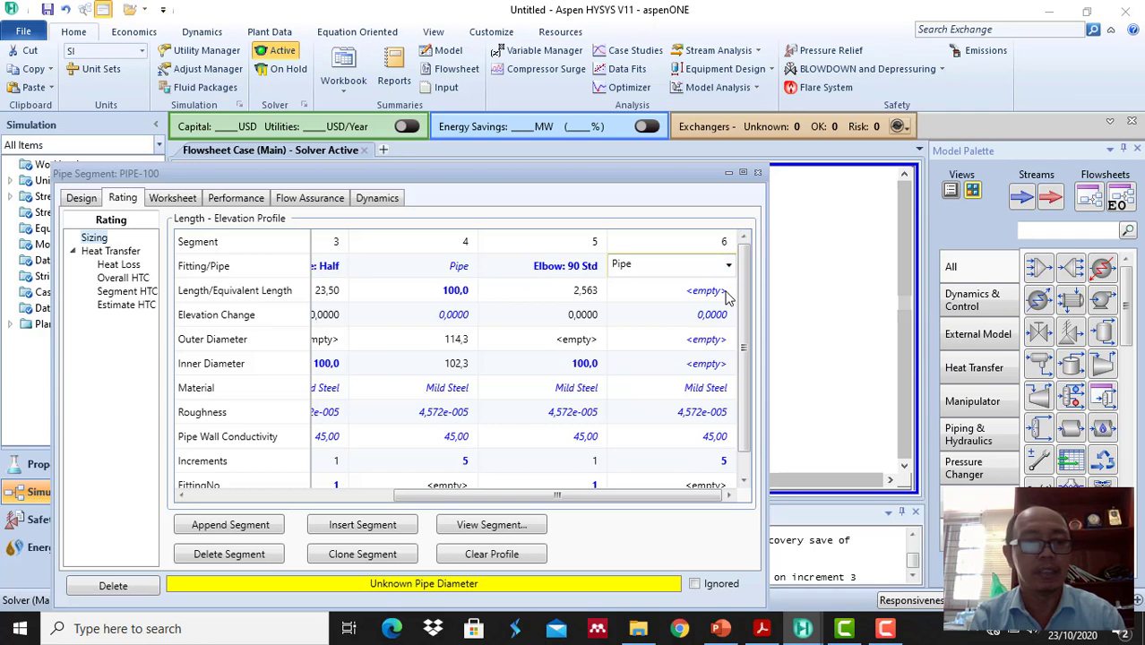
left_click(708, 291)
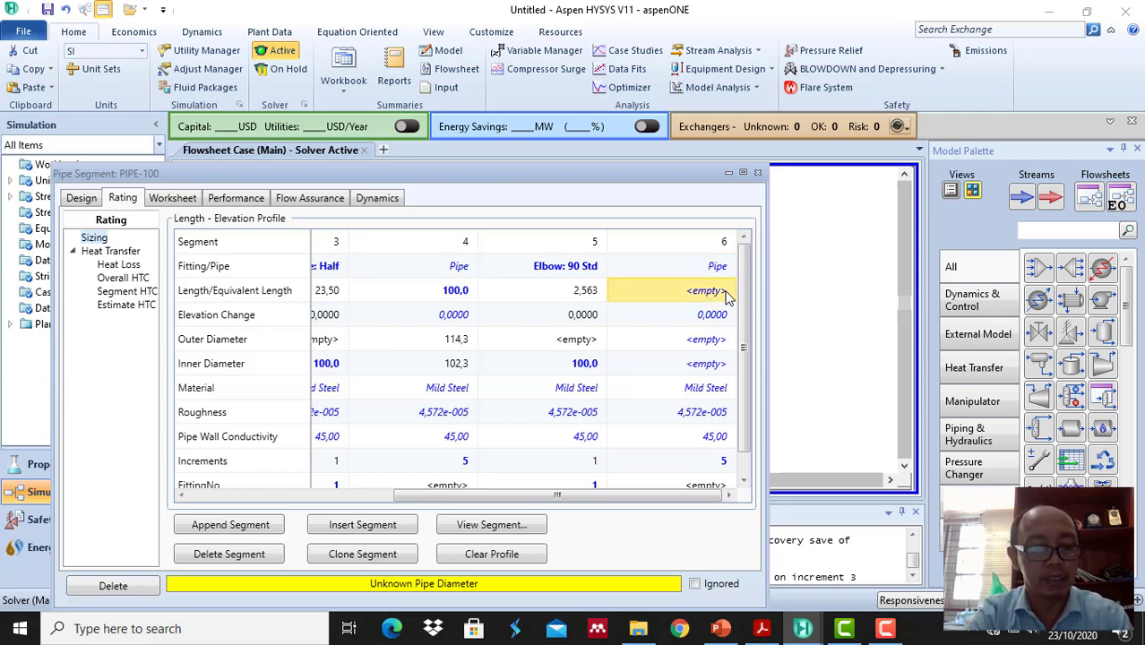
type("1")
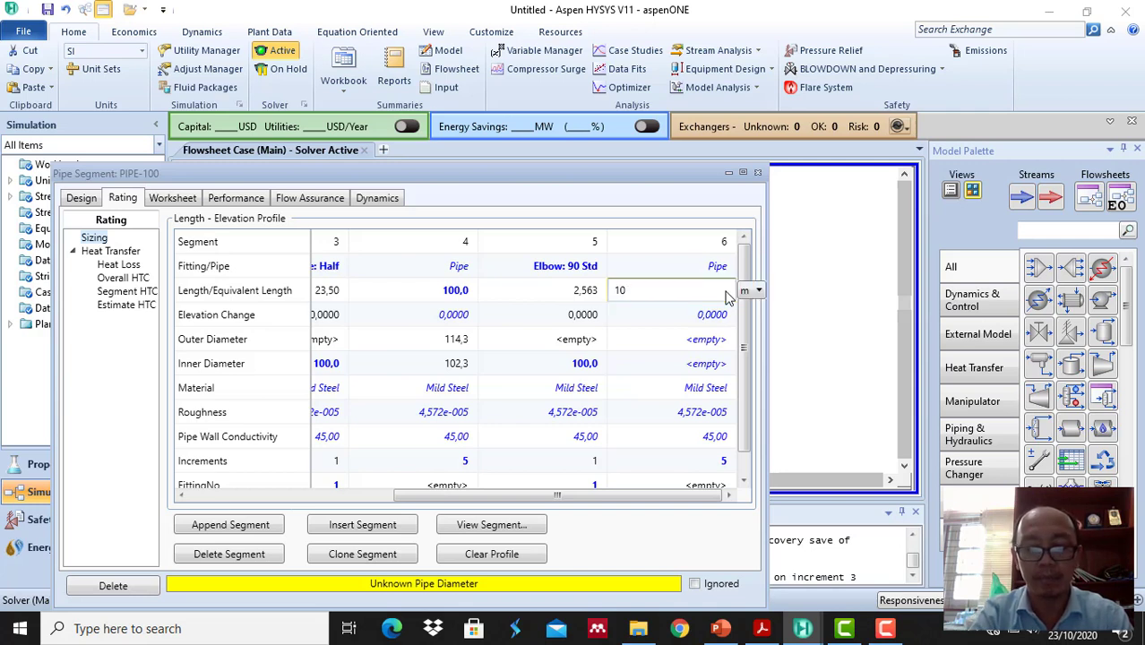
type("0")
key("Return")
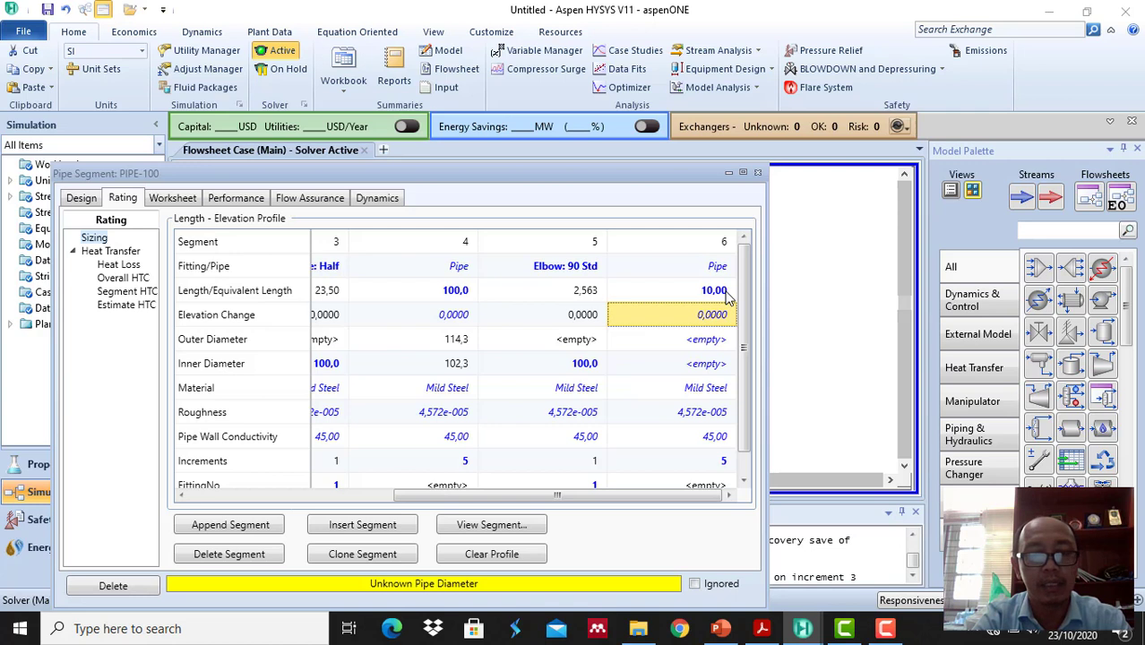
type("1")
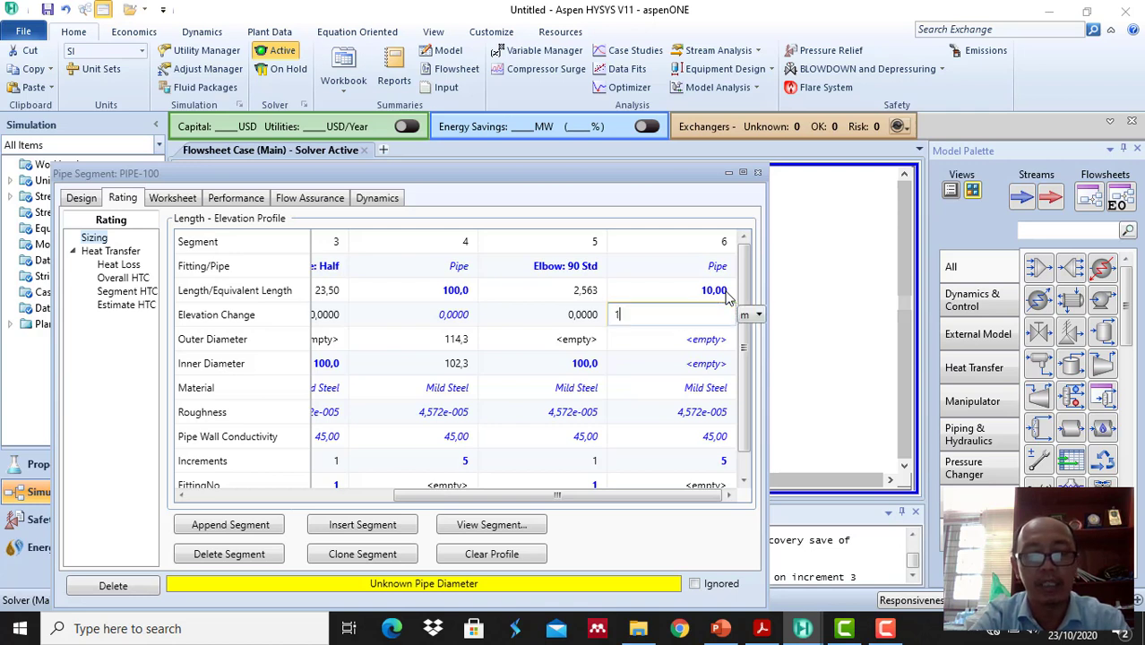
type("0")
key("Return")
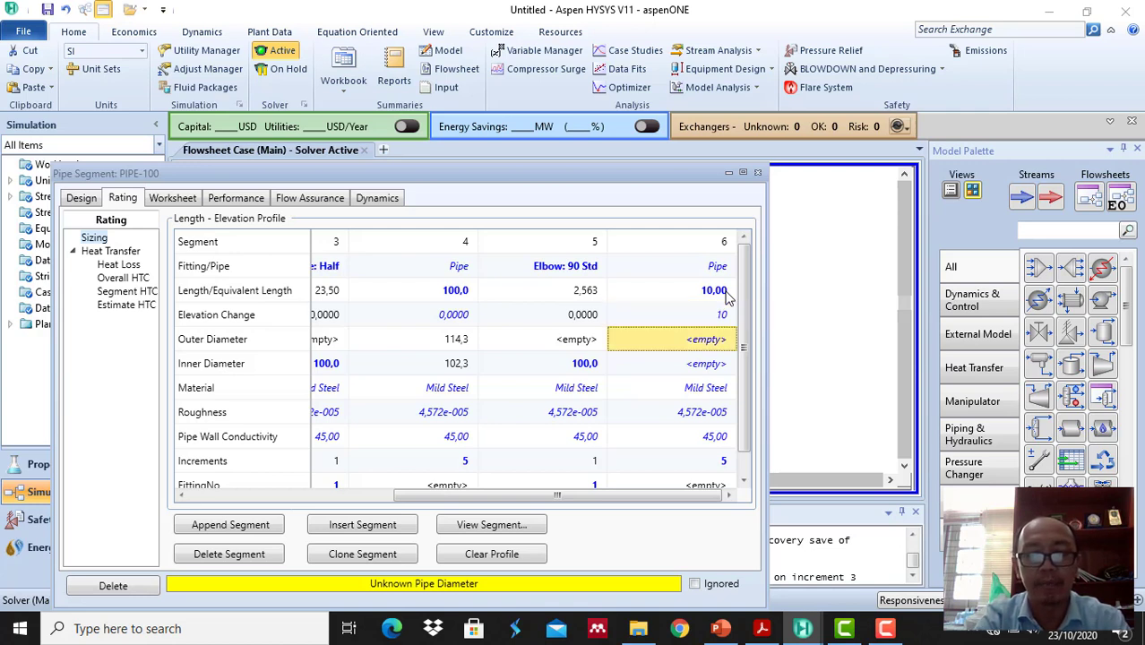
Set segment 6's pipe schedule to Schedule 40 with a nominal diameter of 100 mm and close its pipe information.
left_click(722, 371)
double_click(722, 371)
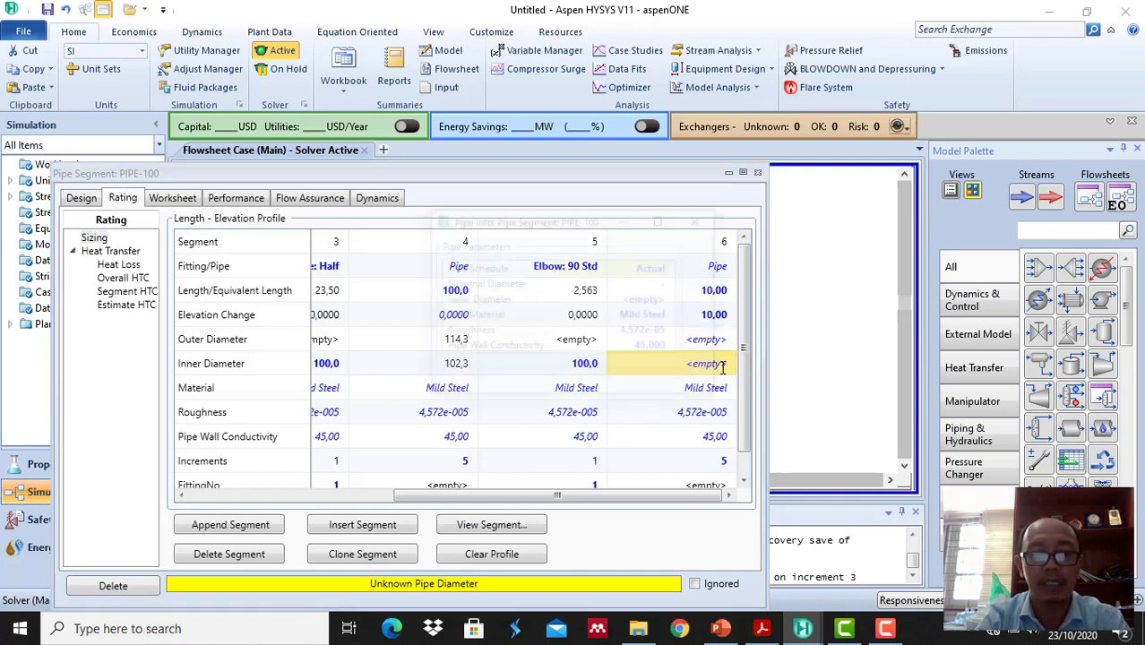
left_click(666, 269)
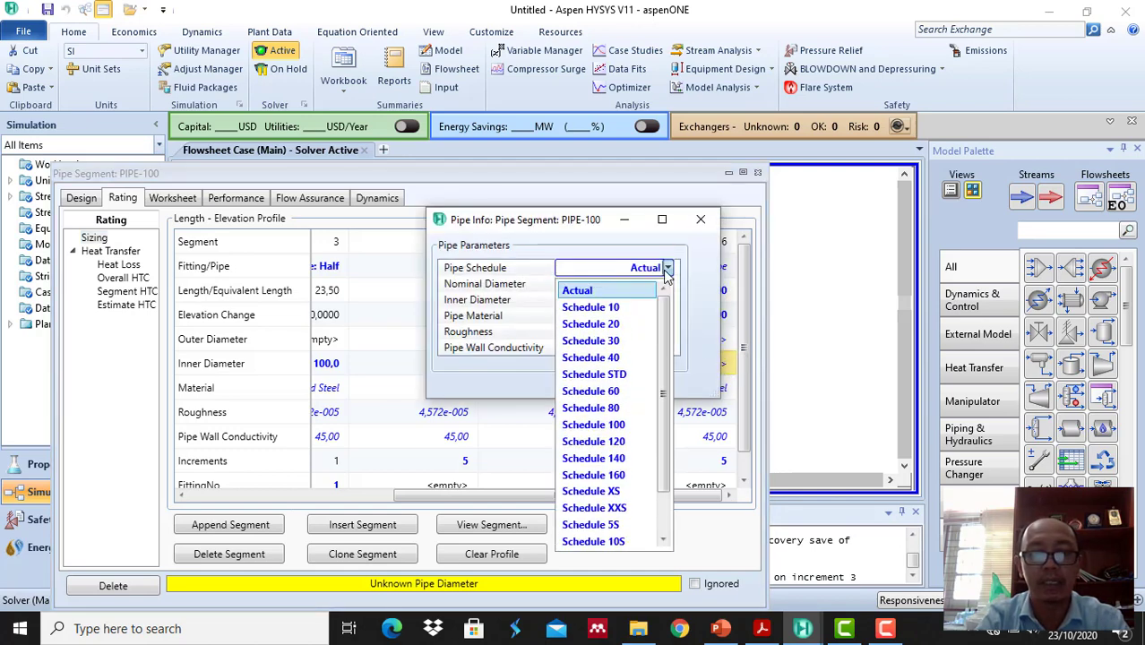
left_click(620, 360)
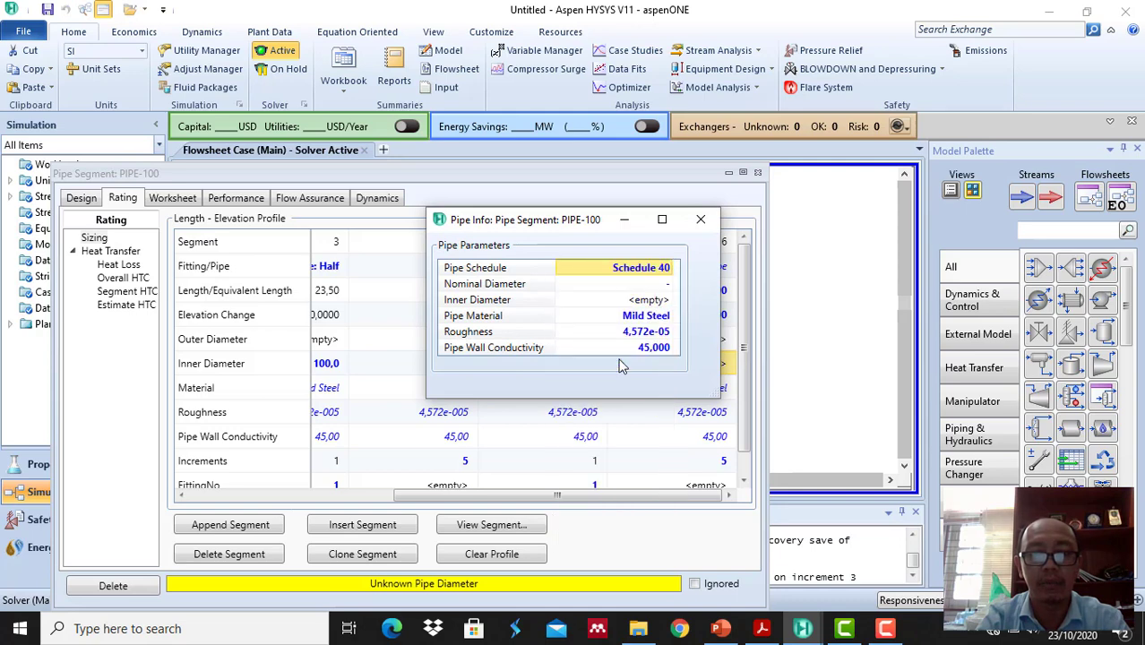
left_click(668, 285)
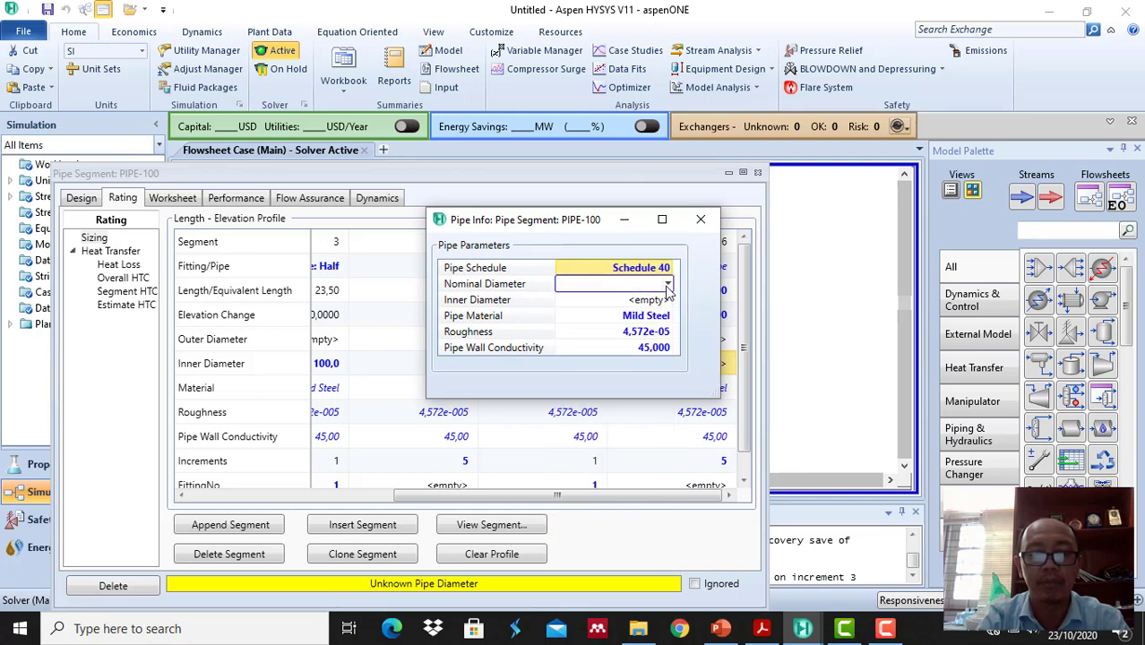
left_click(664, 308)
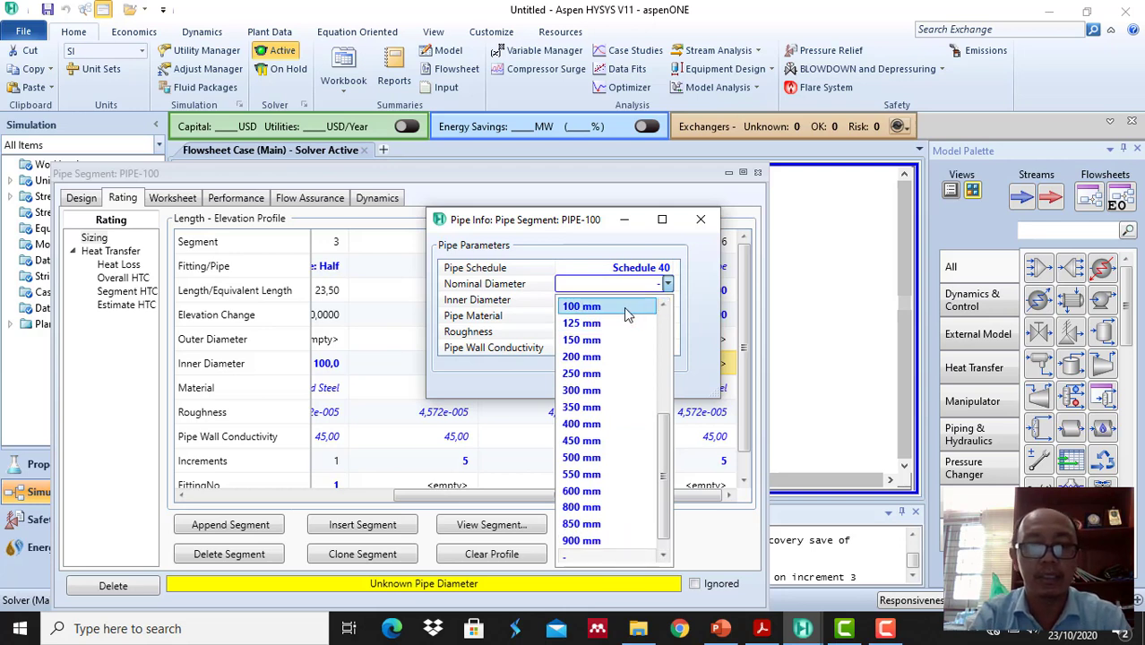
left_click(624, 306)
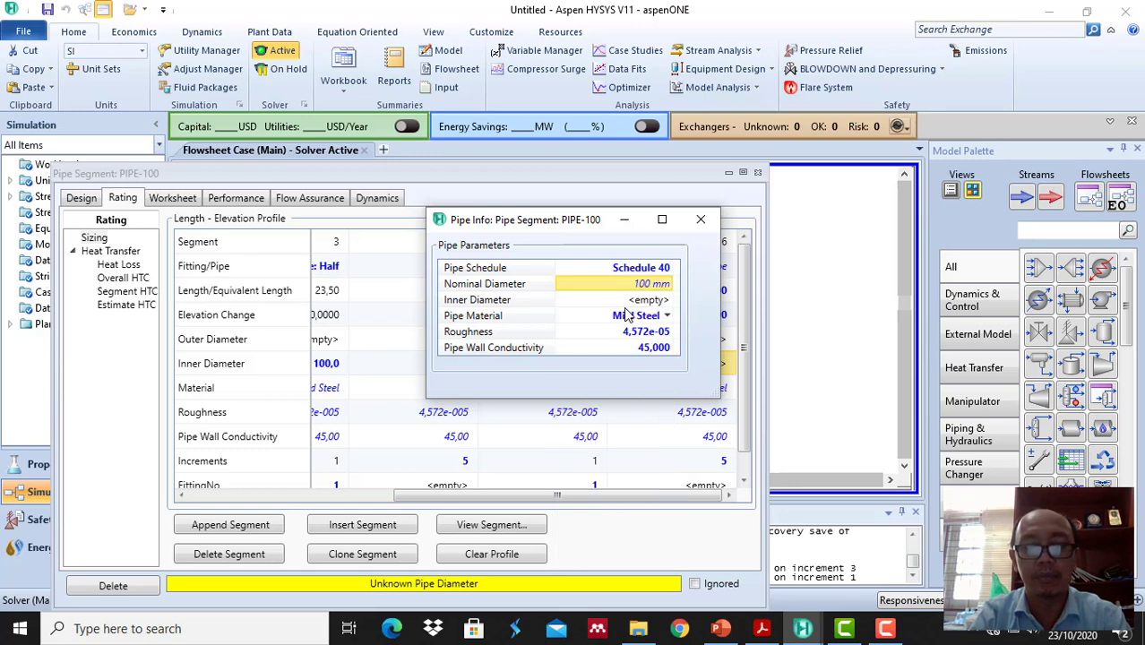
left_click(701, 219)
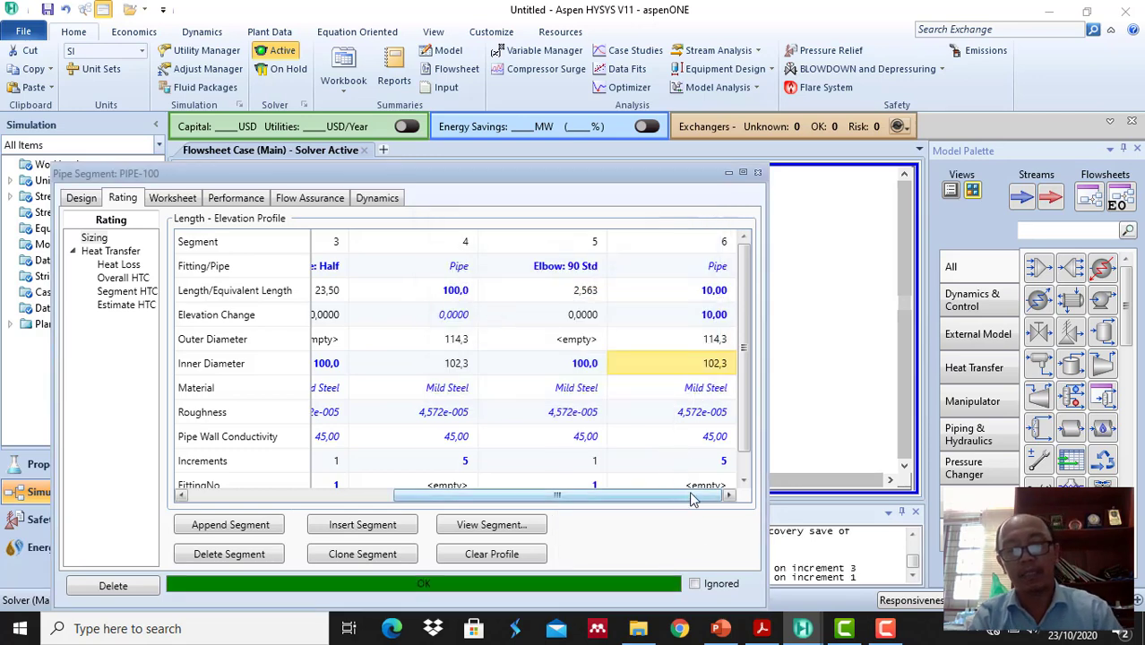
Check which fitting follows the vertical pipe on the PowerPoint slide and return to PIPE-100 in Aspen HYSYS.
left_click(722, 630)
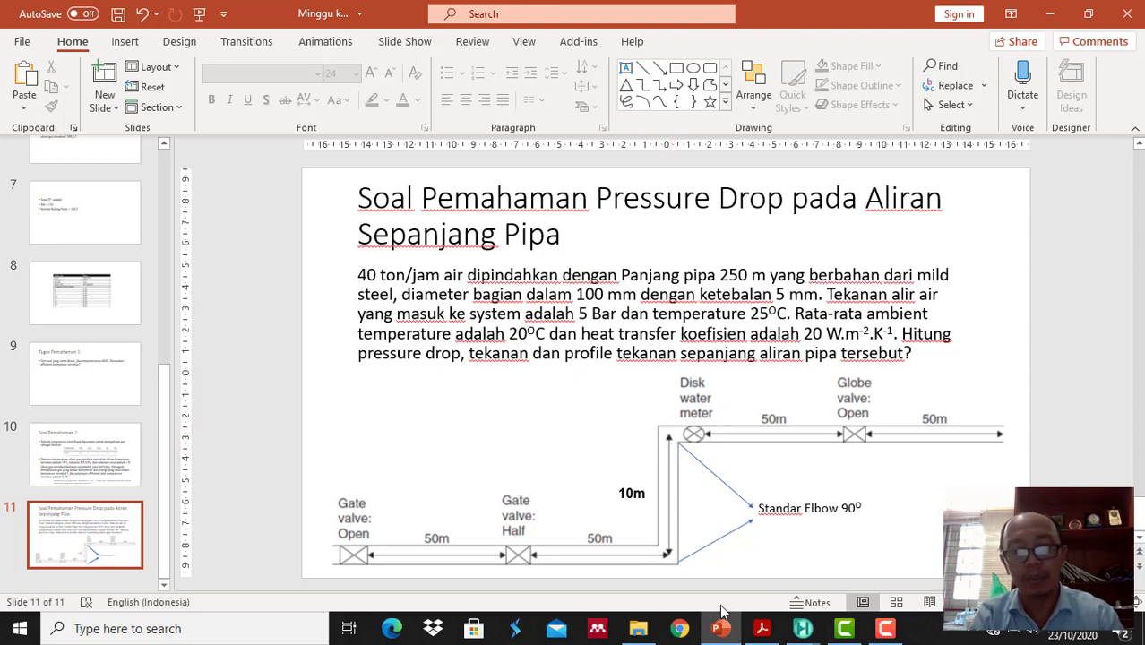
mouse_move(800, 632)
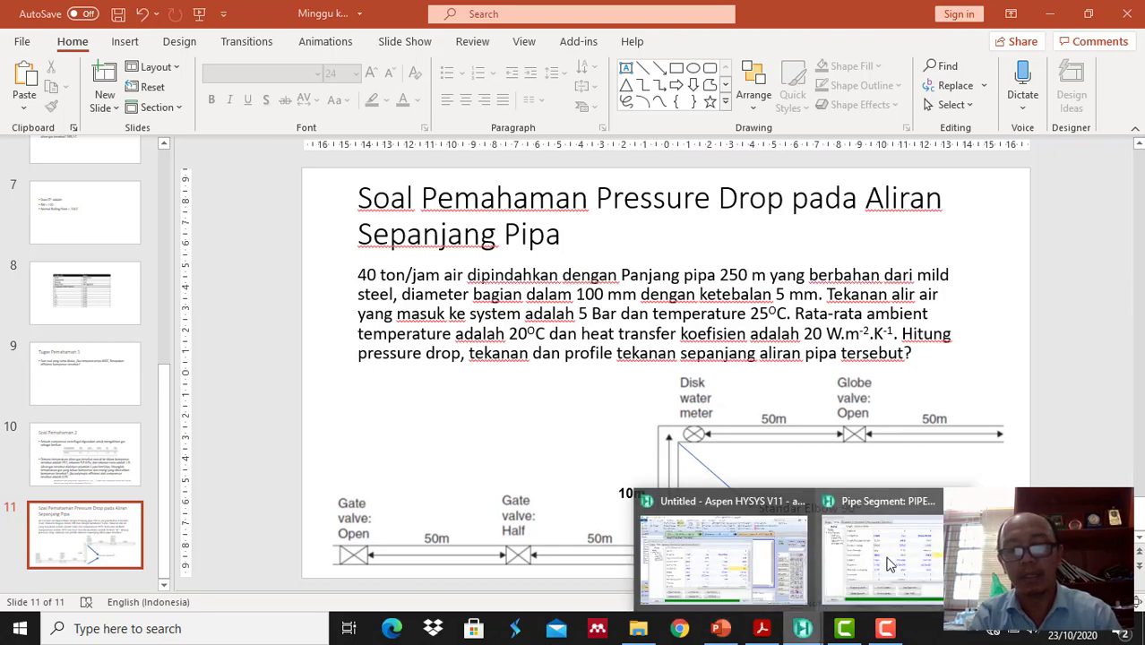
left_click(889, 565)
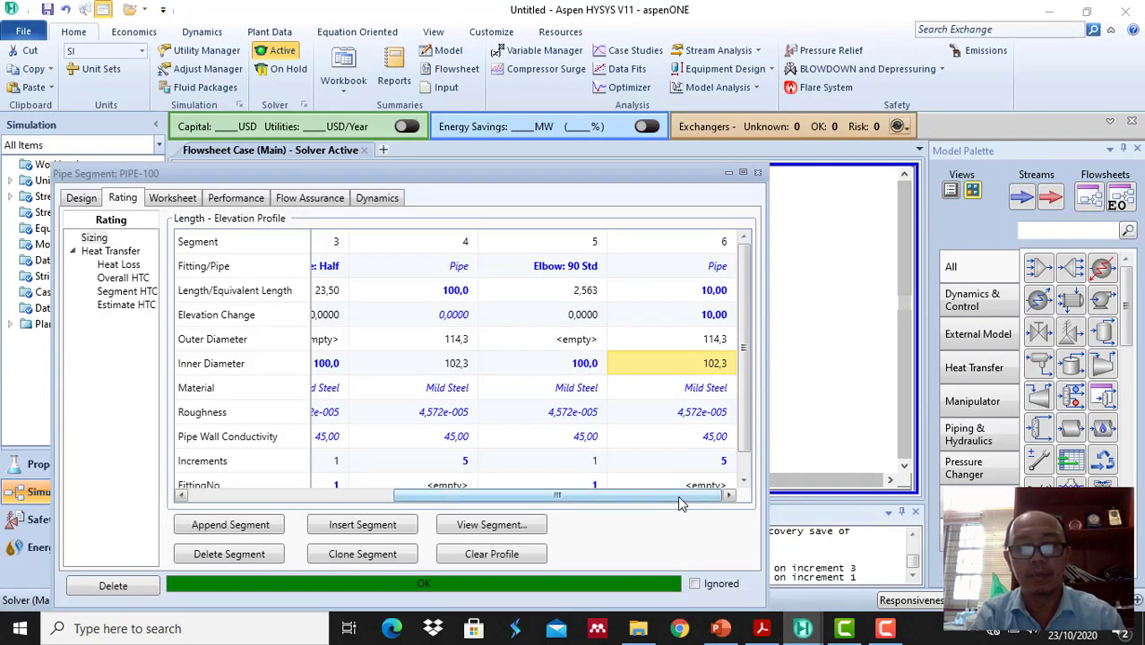
Append a seventh segment to PIPE-100 and set its fitting to Elbow: 90 Std.
left_click(260, 526)
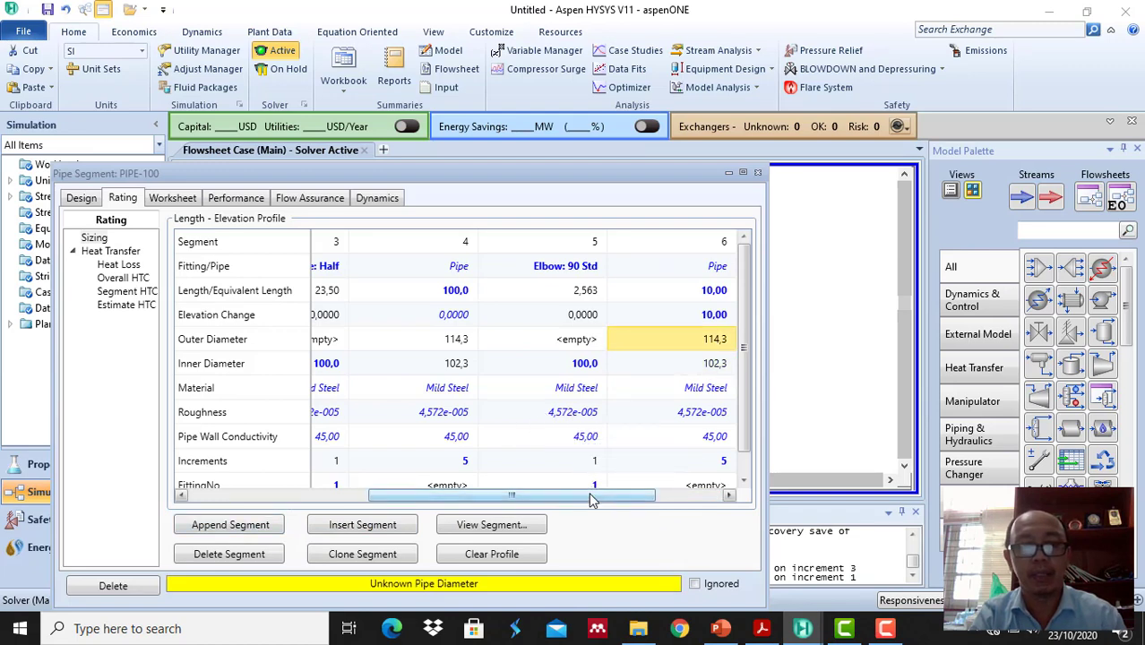
left_click_drag(596, 496, 704, 499)
left_click(722, 270)
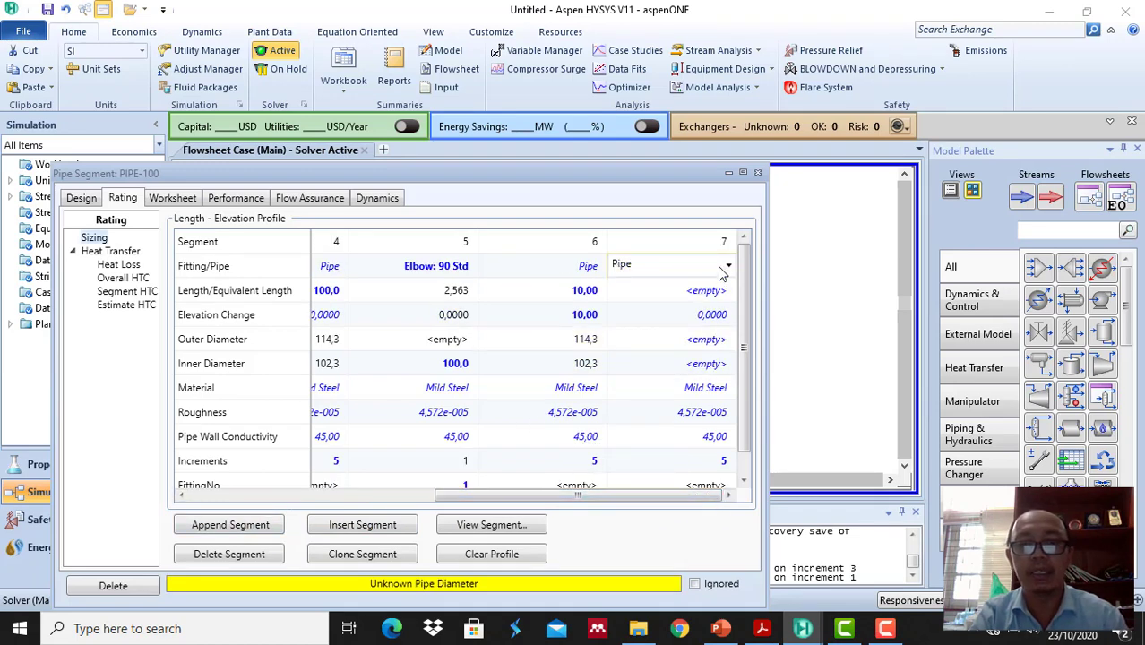
left_click(728, 267)
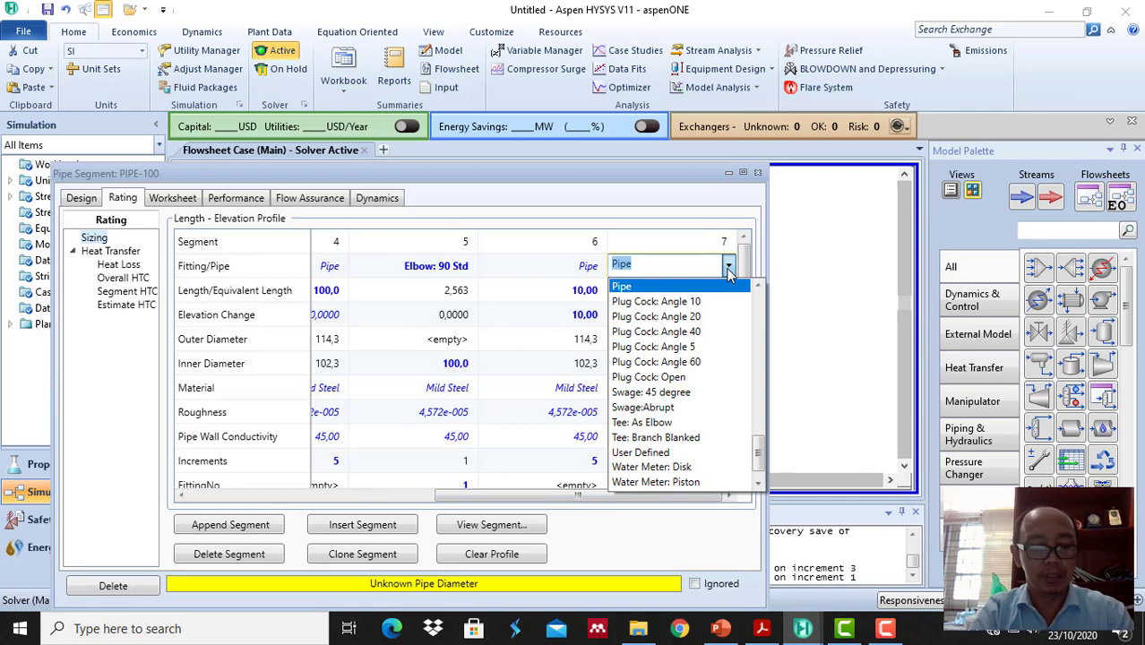
key("e")
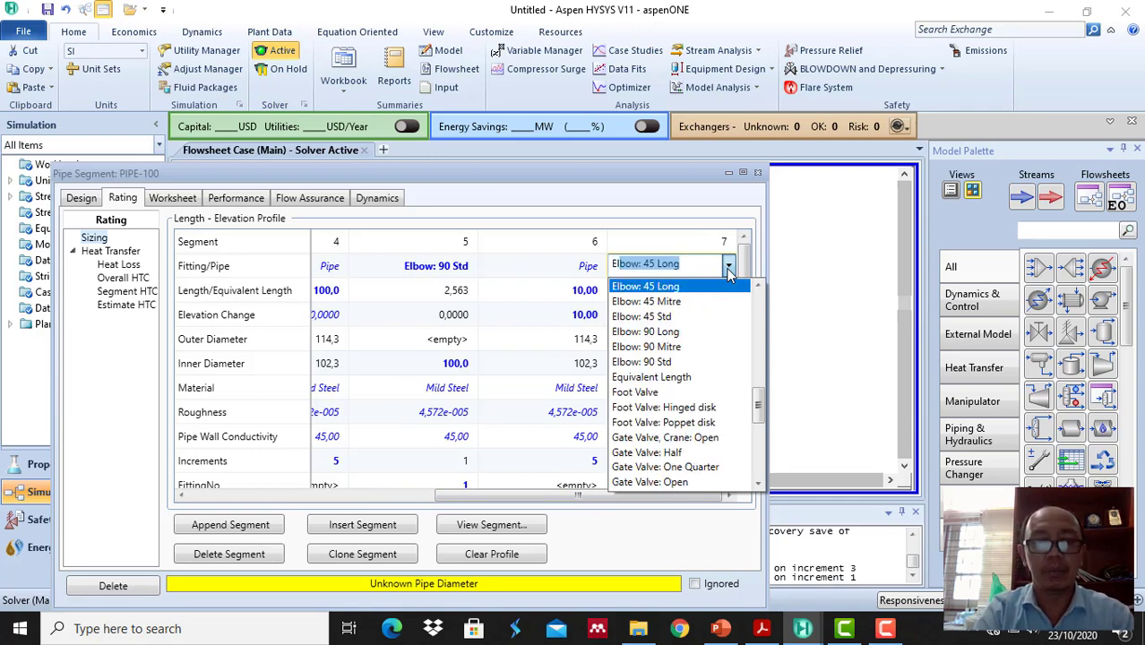
left_click(681, 362)
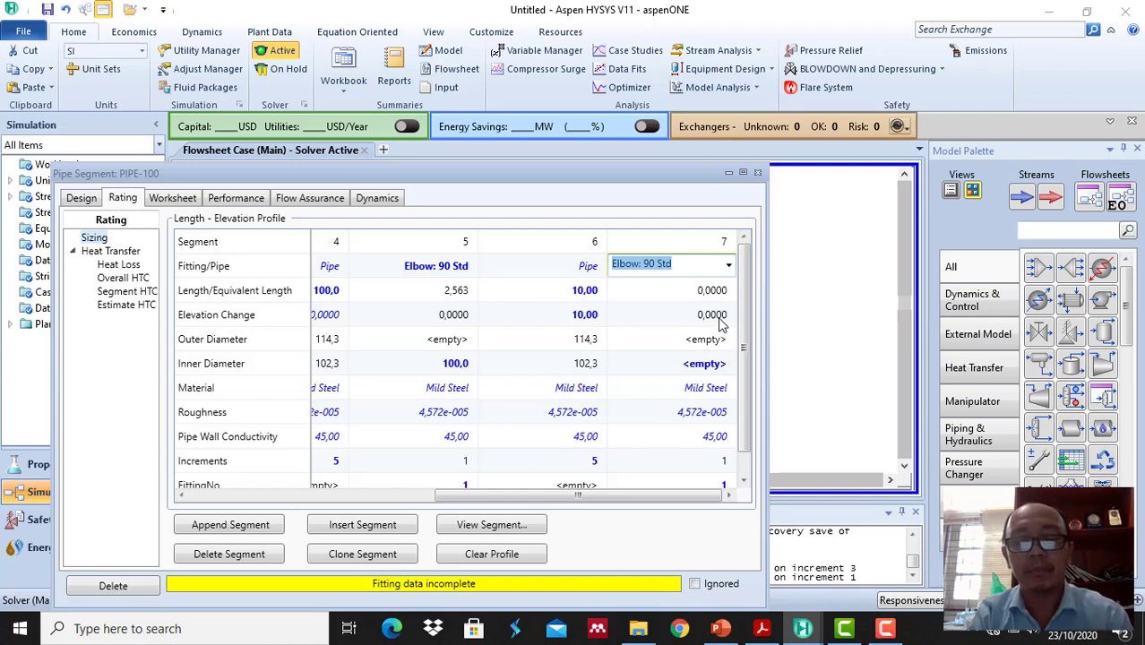
Set the inner diameter of the segment 7 elbow to 100 mm.
left_click(707, 368)
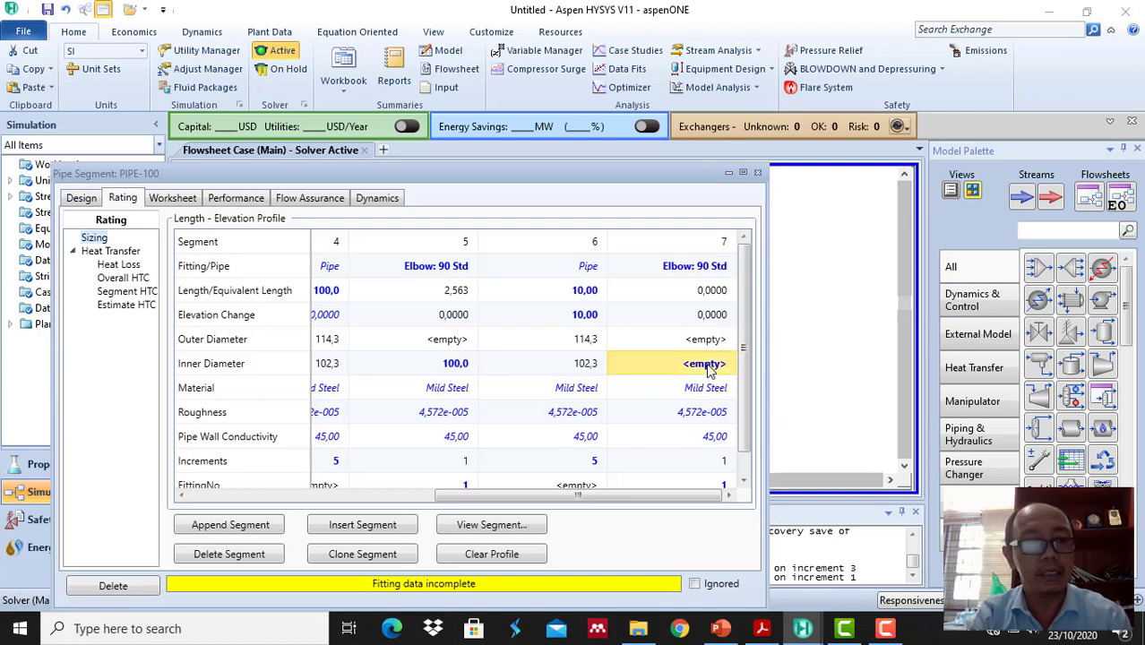
type("100")
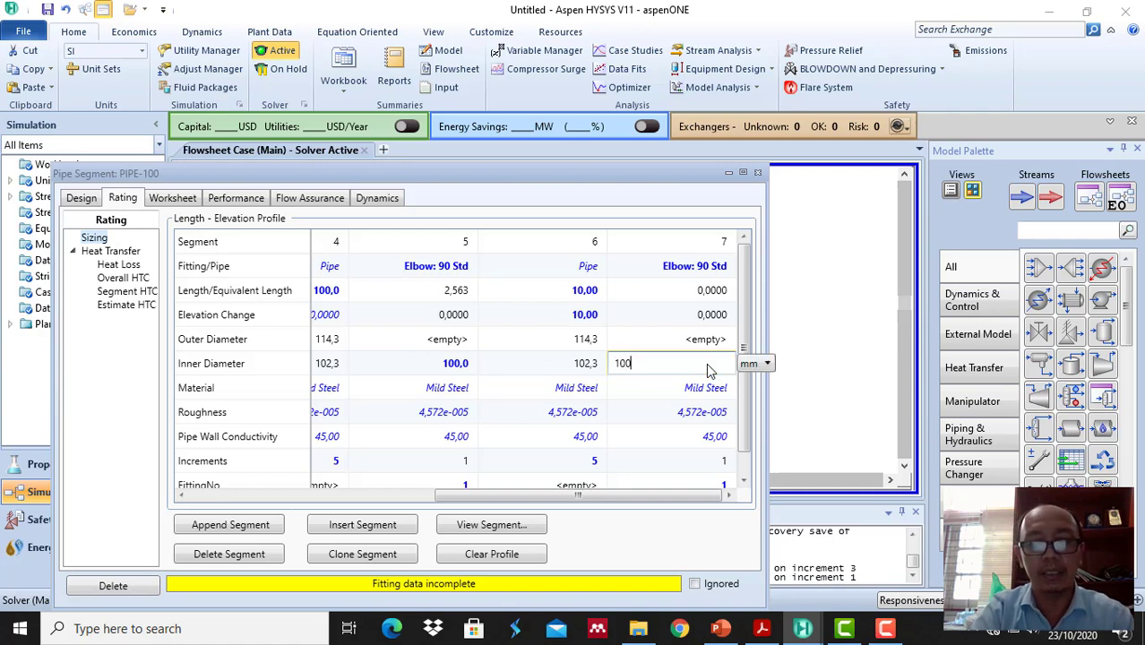
key("Return")
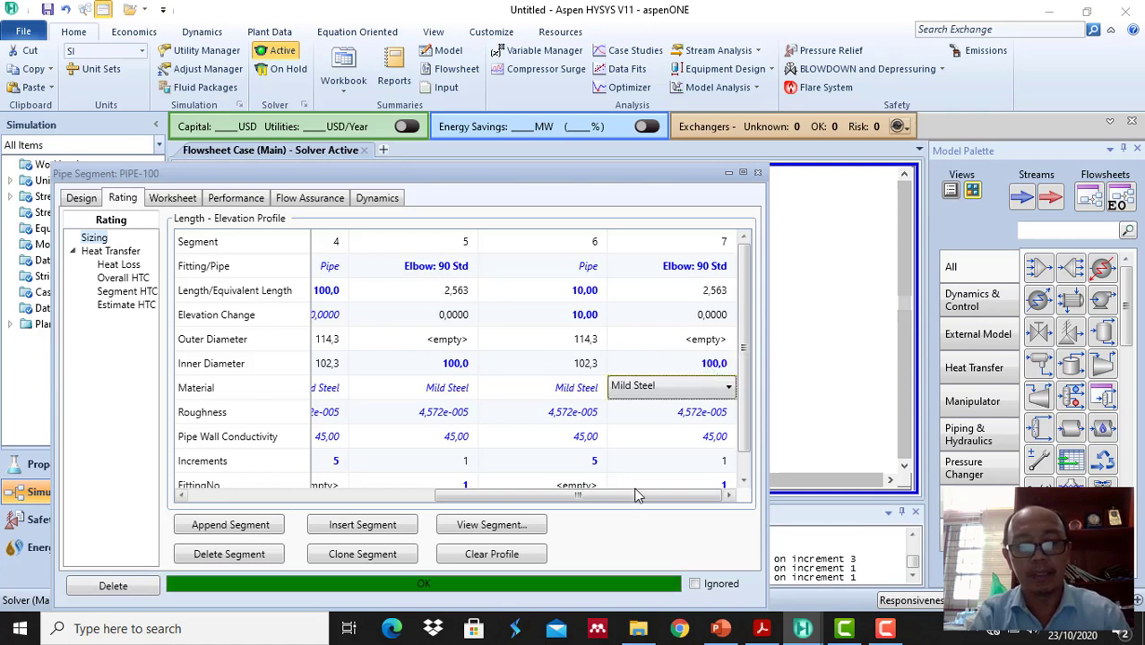
Check which fitting follows the second elbow on the PowerPoint slide and return to PIPE-100 in Aspen HYSYS.
left_click(723, 629)
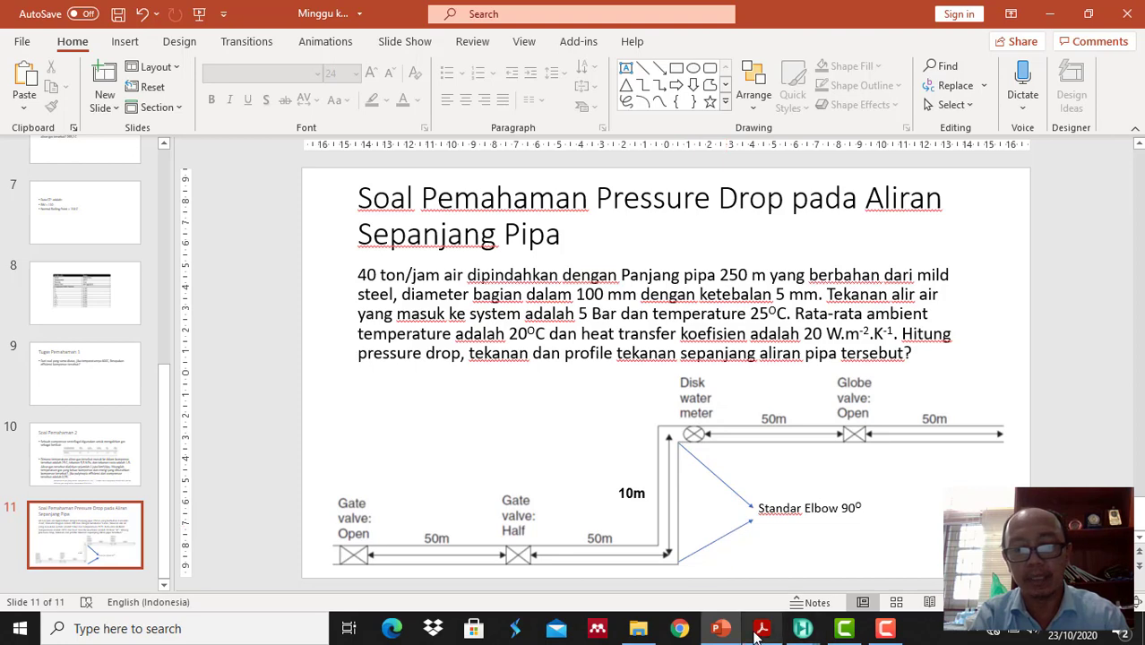
mouse_move(803, 629)
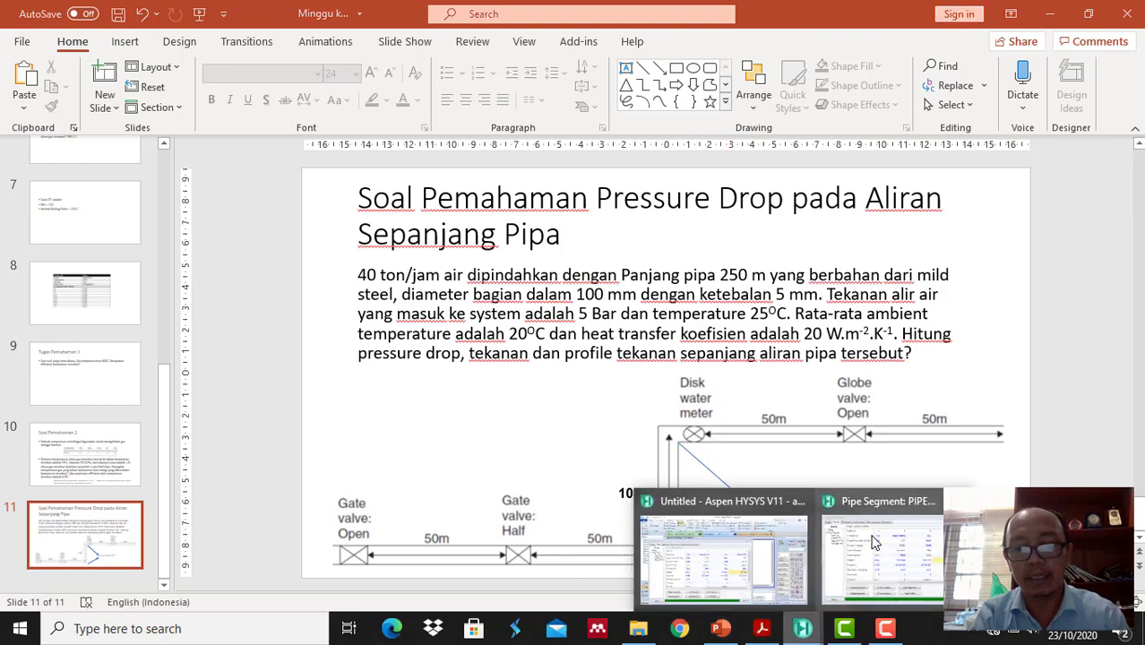
left_click(876, 543)
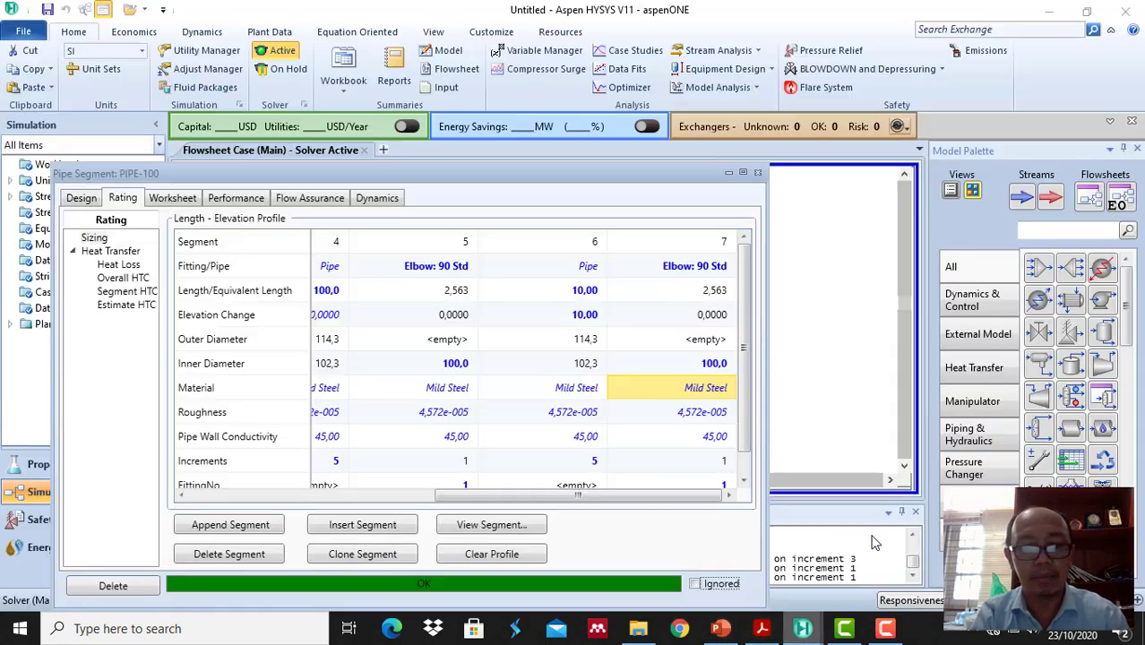
Append an eighth segment to PIPE-100 and set its fitting to Water Meter: Disk.
left_click(256, 532)
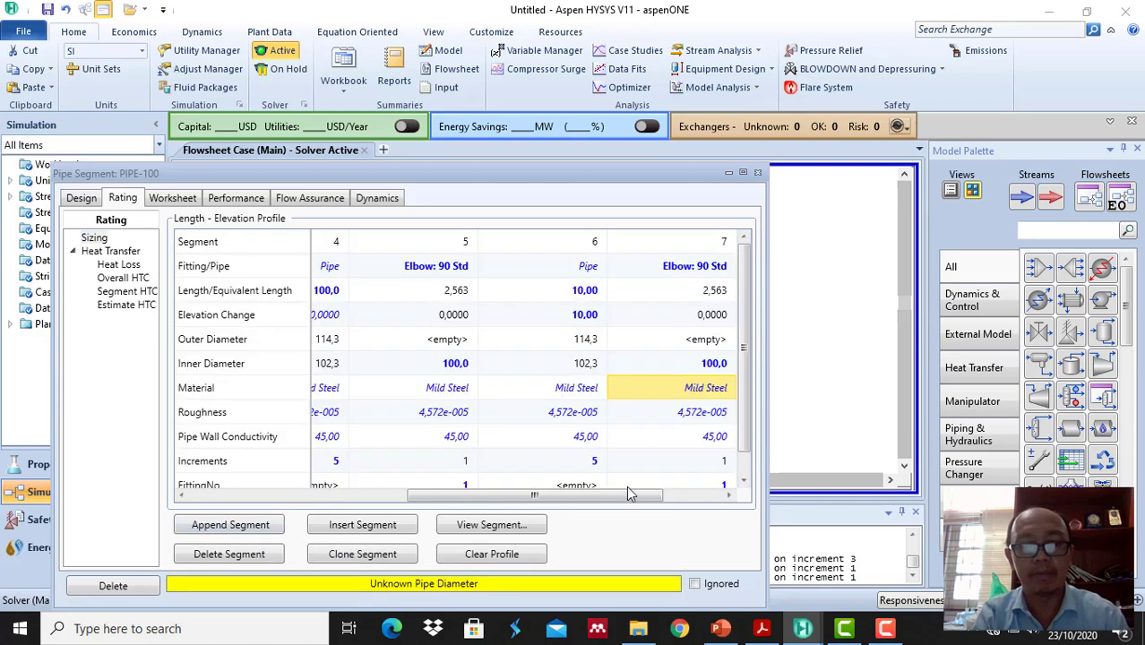
left_click_drag(627, 489, 717, 496)
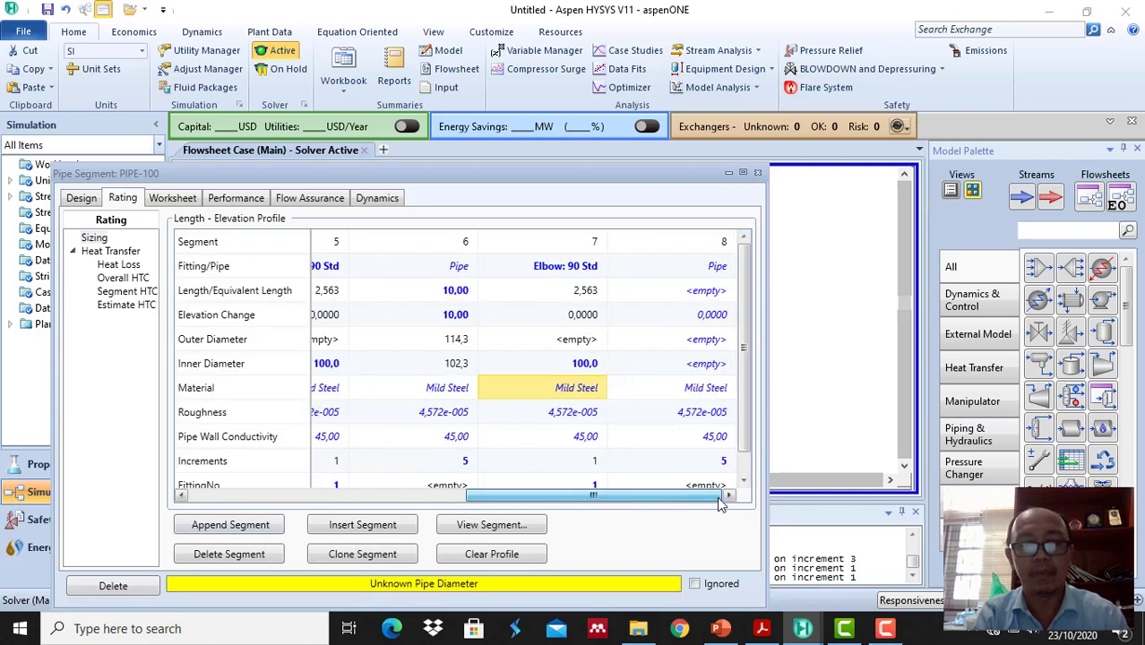
left_click(708, 269)
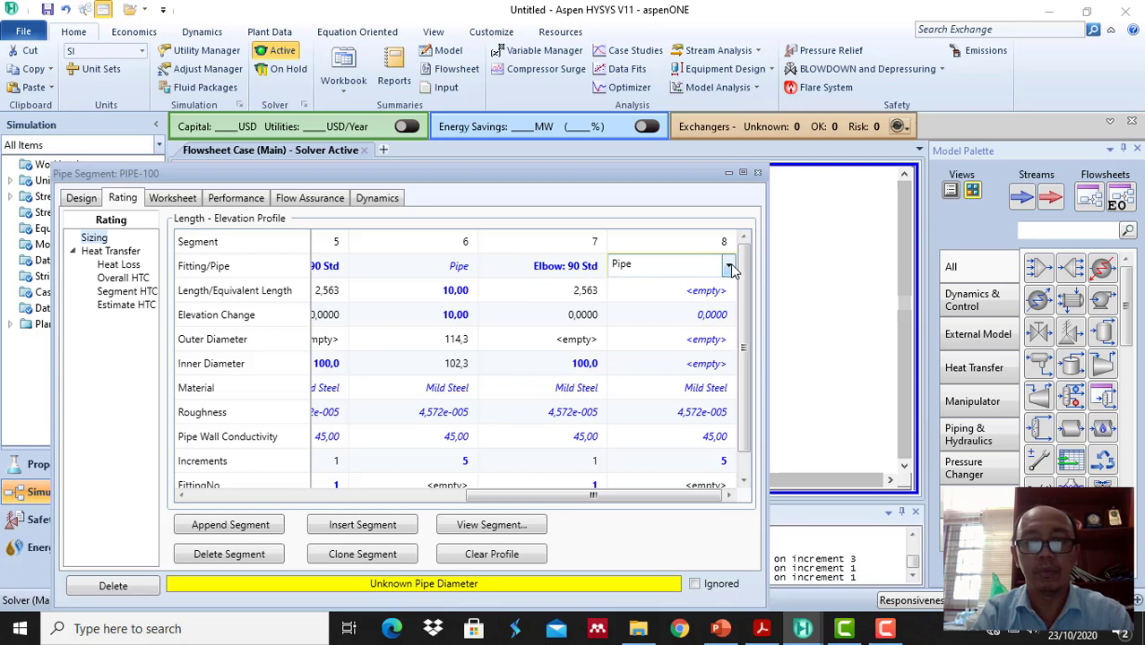
left_click(731, 270)
type("Water Meter: Disk")
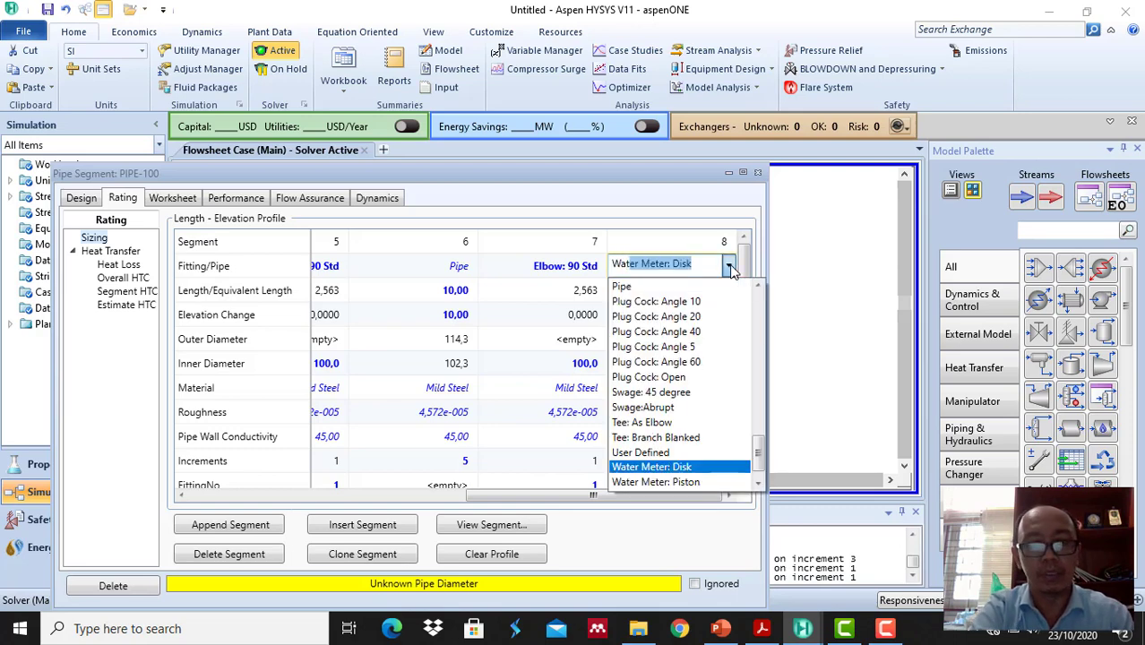
left_click(679, 469)
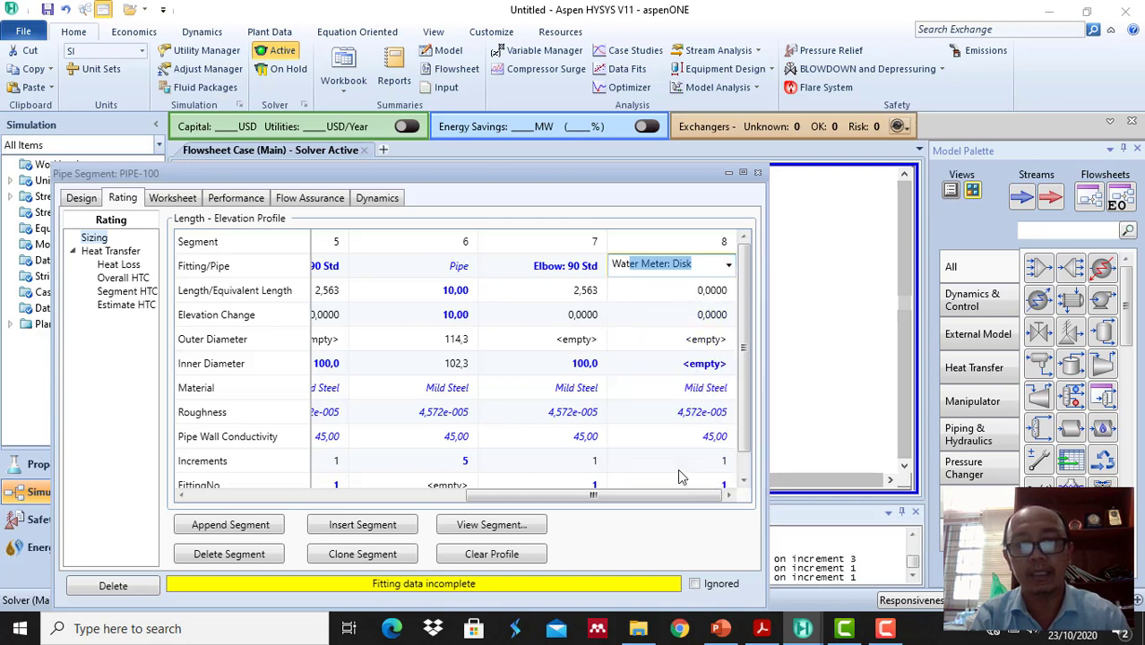
Set the inner diameter of the segment 8 water meter to 100 mm.
left_click(709, 367)
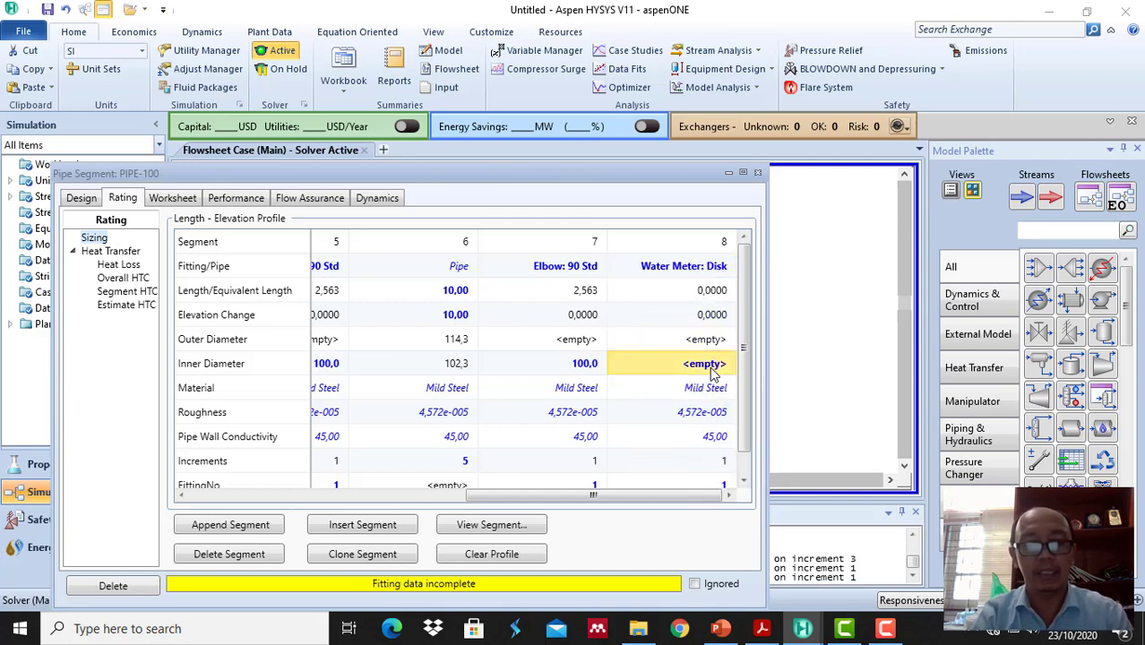
type("100")
key("Return")
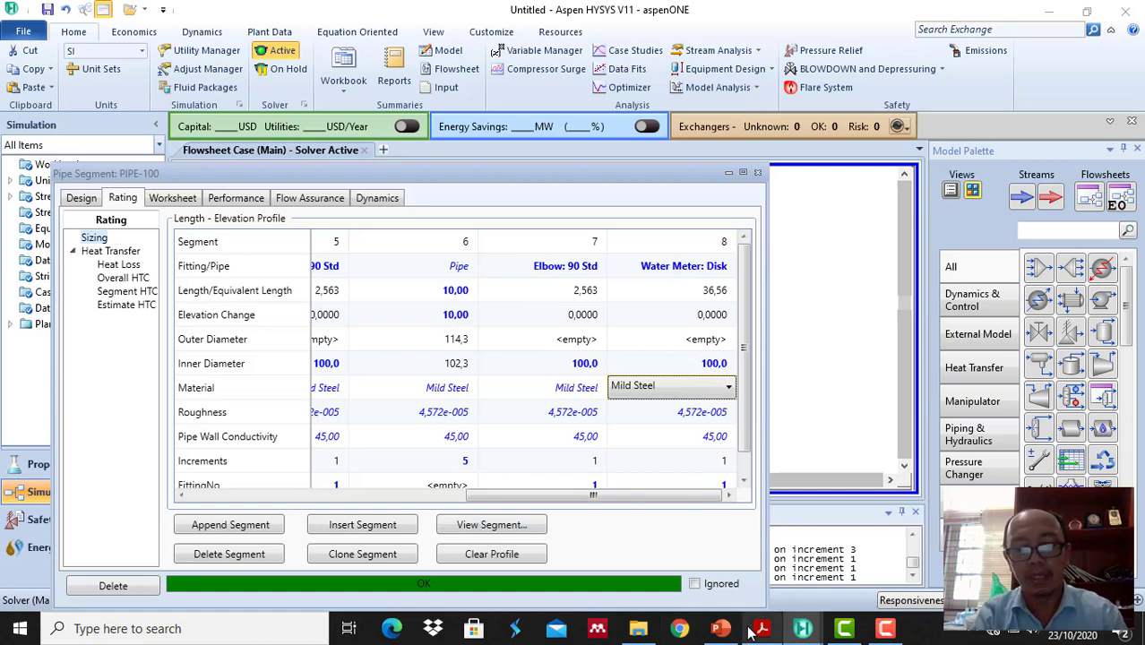
Check what follows the disk water meter on the PowerPoint slide and return to PIPE-100 in Aspen HYSYS.
left_click(721, 629)
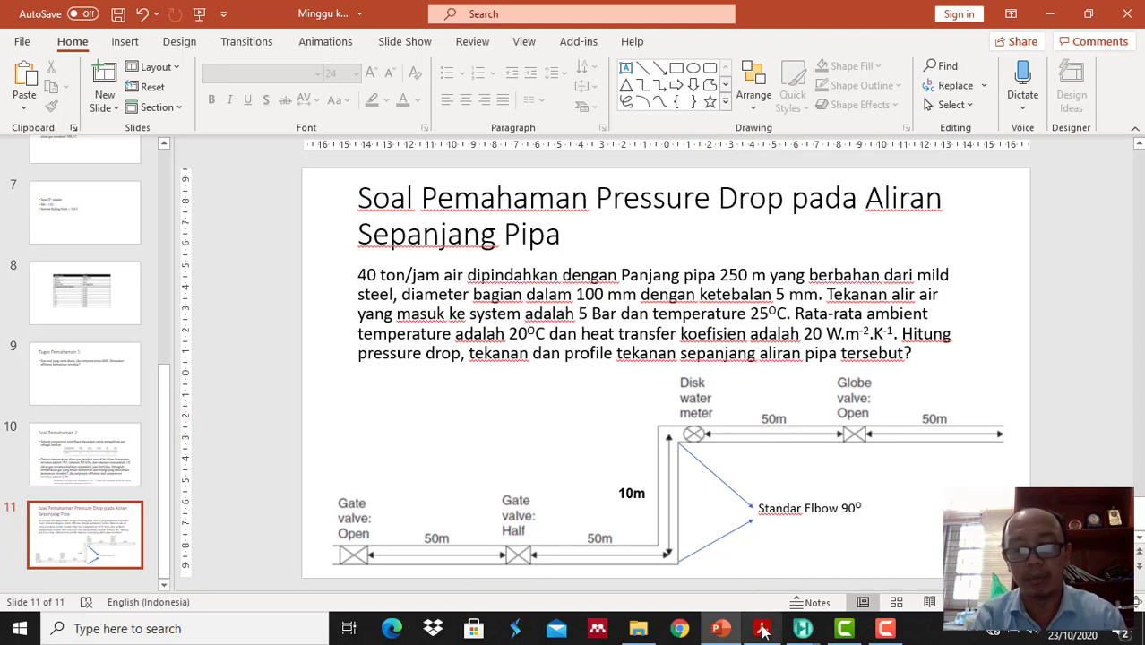
mouse_move(802, 628)
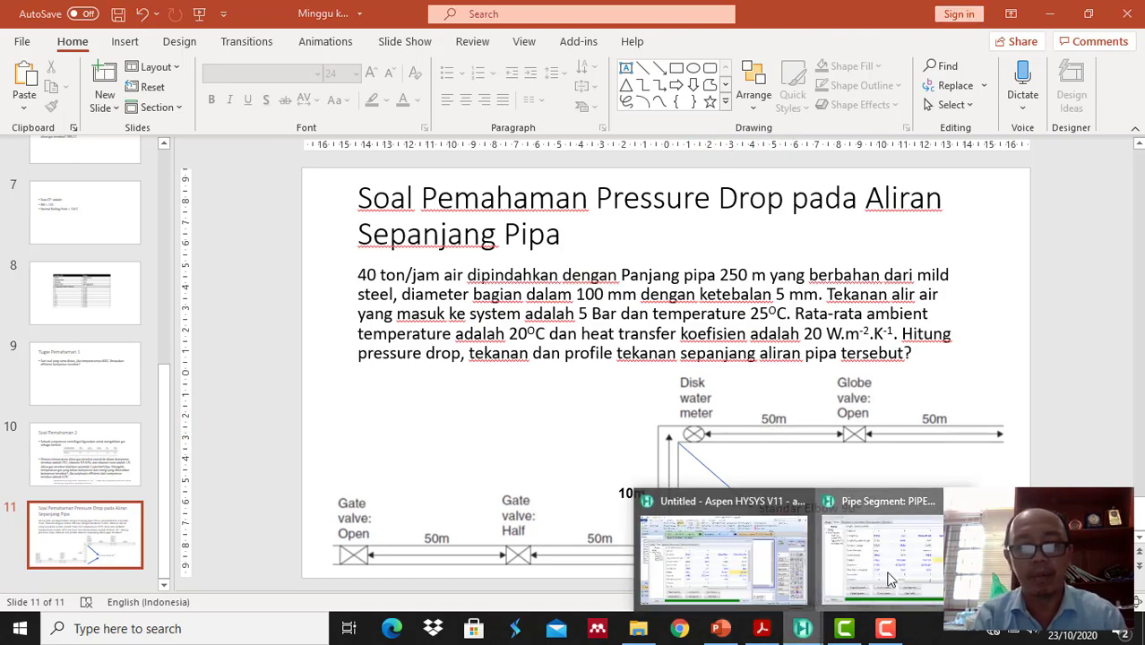
left_click(889, 580)
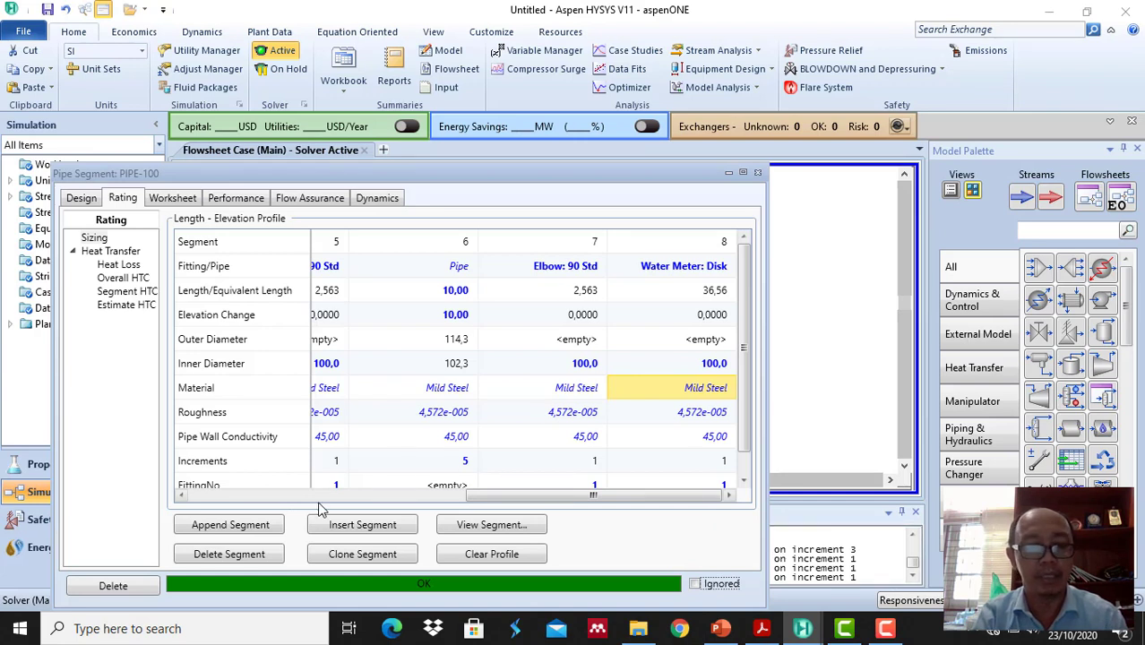
Append a ninth segment to PIPE-100, keep it as Pipe and set its length to 50 m.
left_click(250, 529)
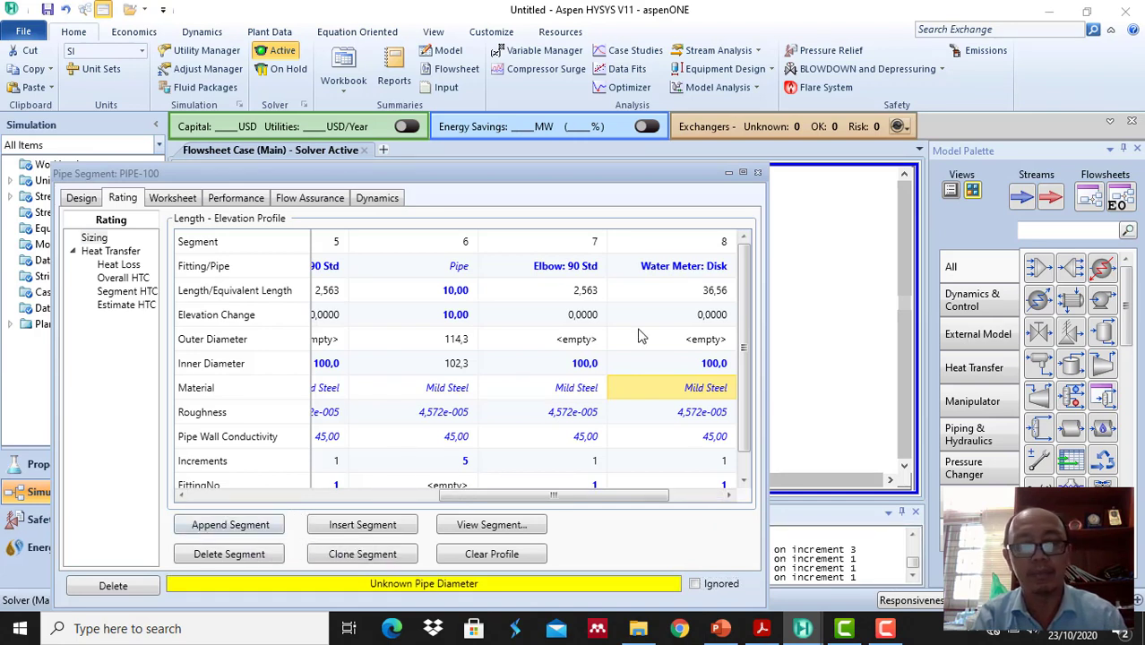
left_click_drag(585, 495, 683, 506)
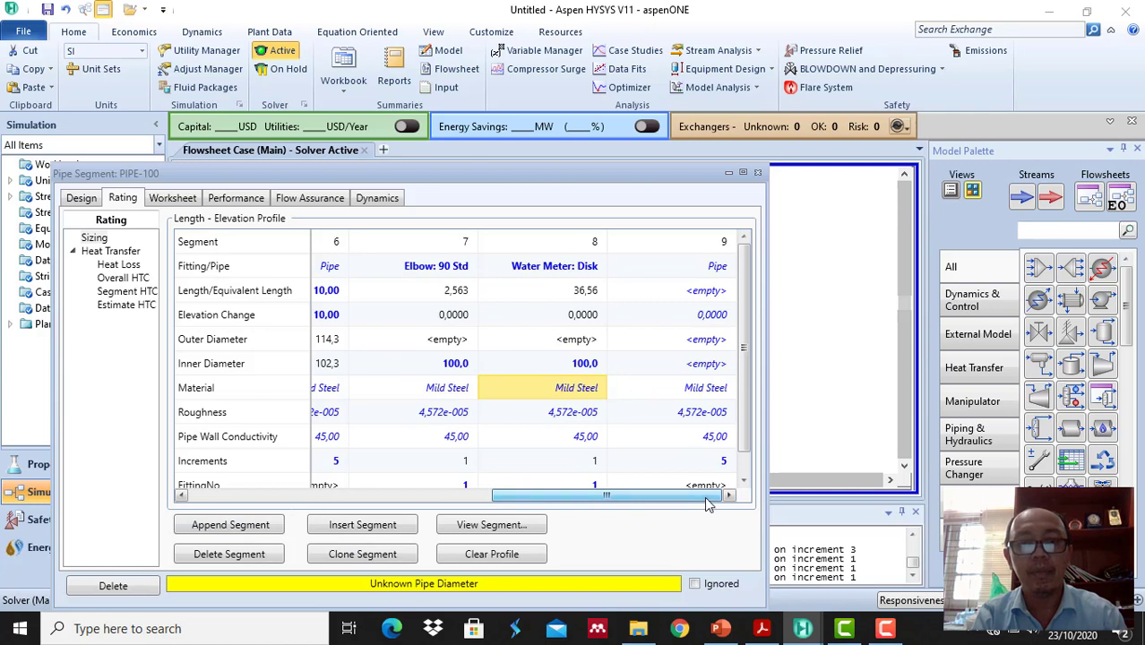
left_click(697, 270)
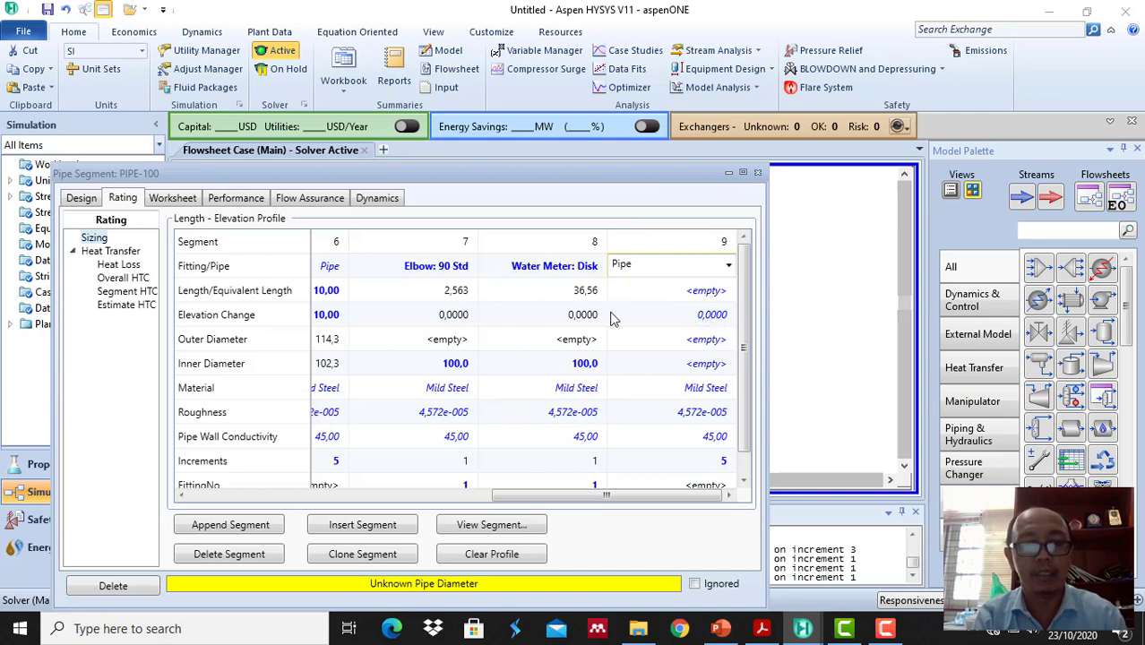
left_click(684, 296)
type("50")
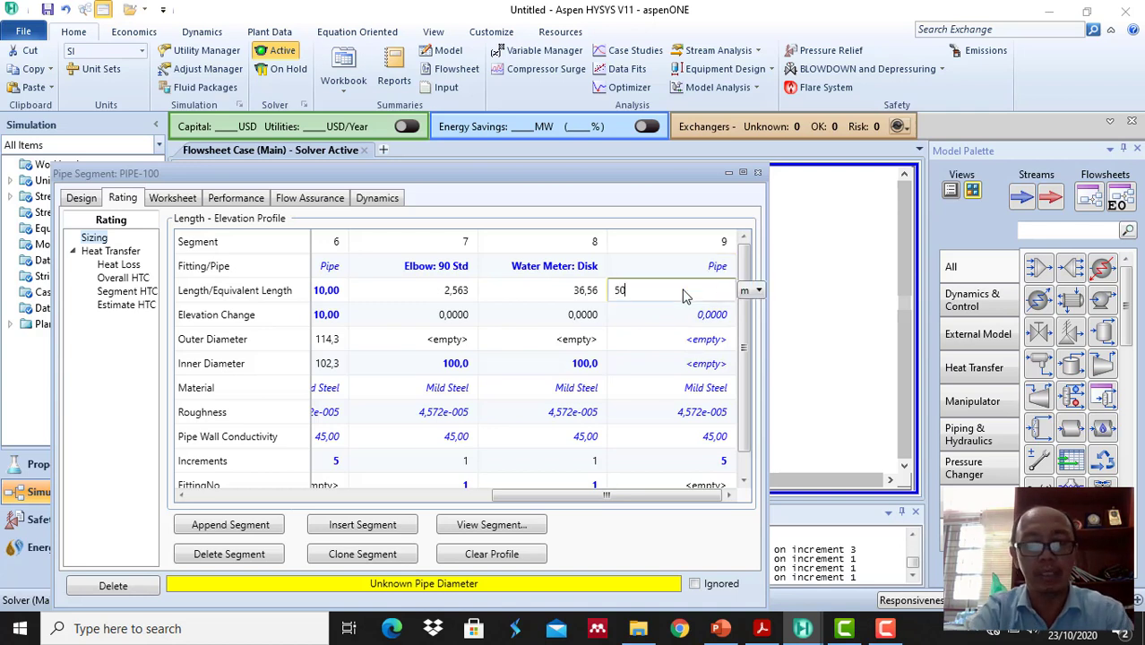
key("Return")
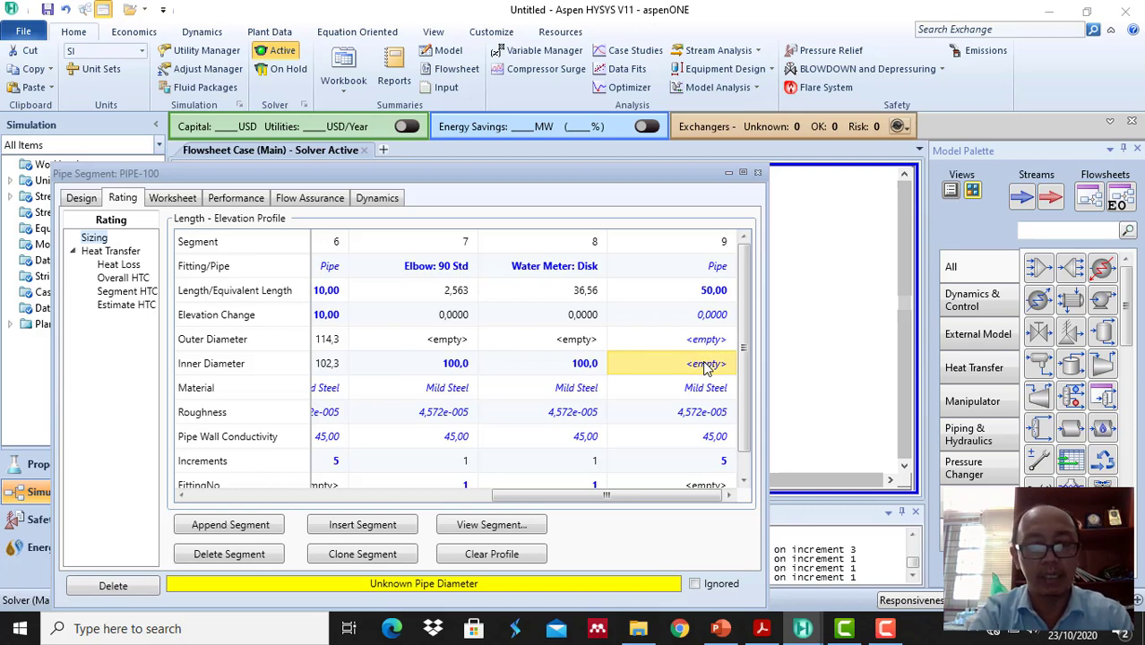
Assign Schedule 40 with a 100 mm nominal diameter to the segment 9 pipe and close its pipe parameters.
double_click(707, 367)
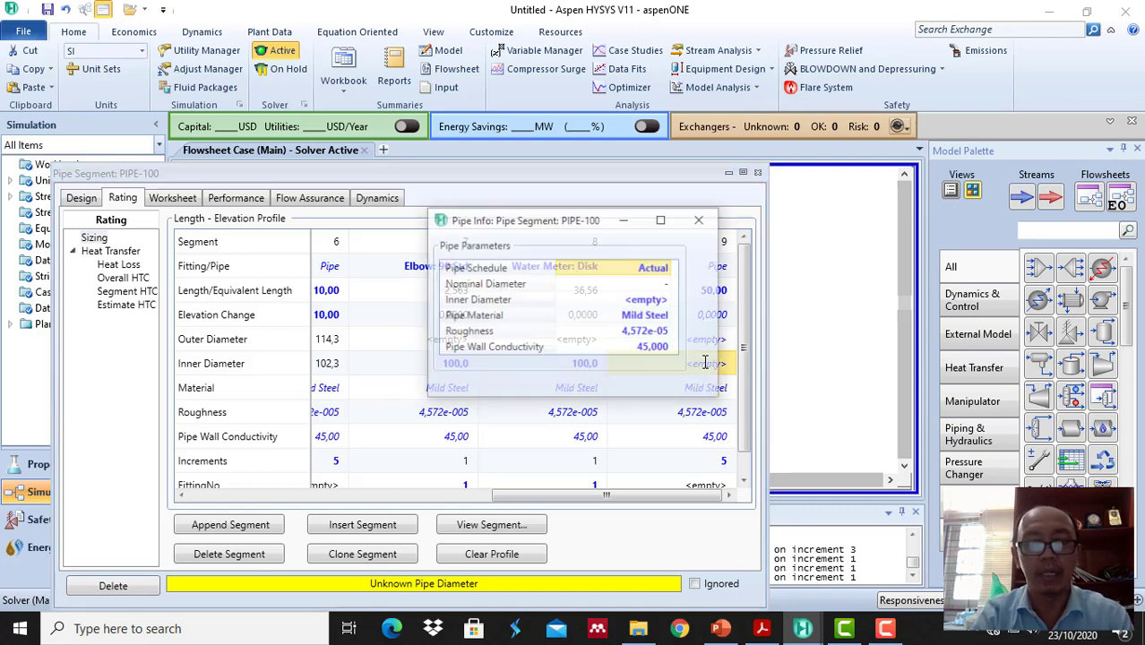
left_click(667, 268)
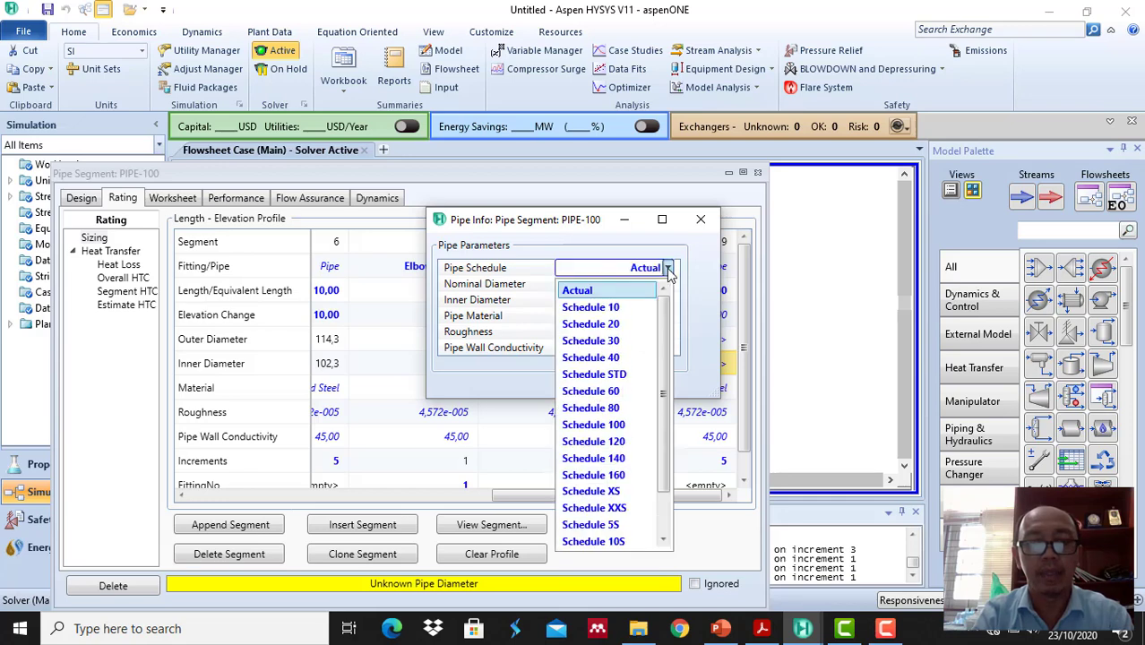
left_click(627, 359)
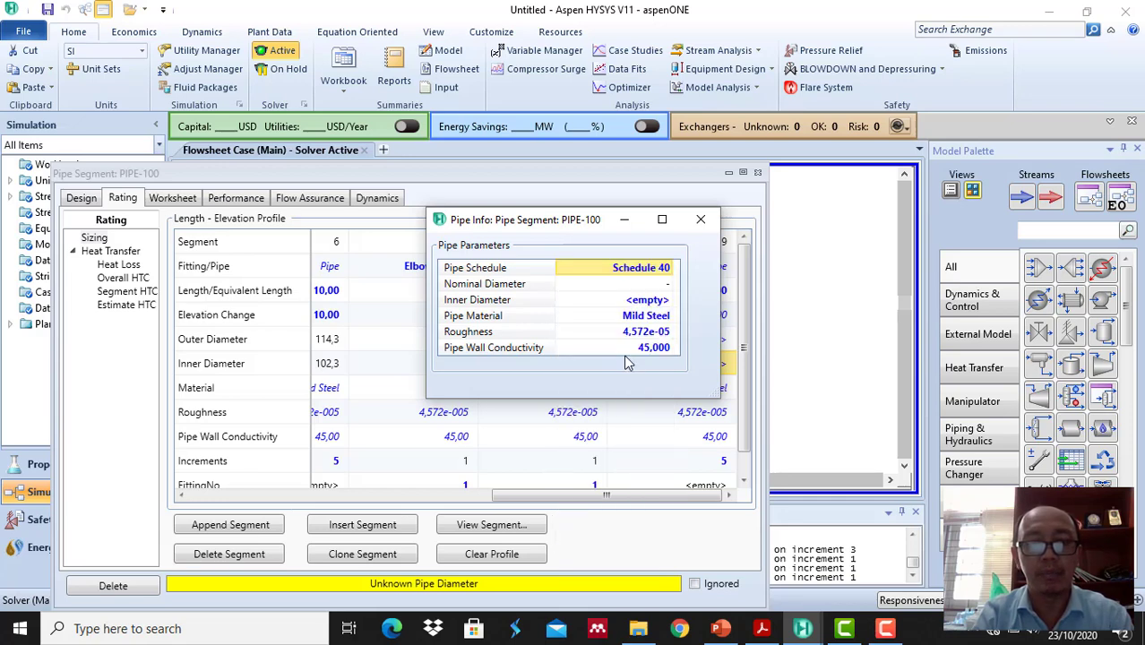
left_click(668, 284)
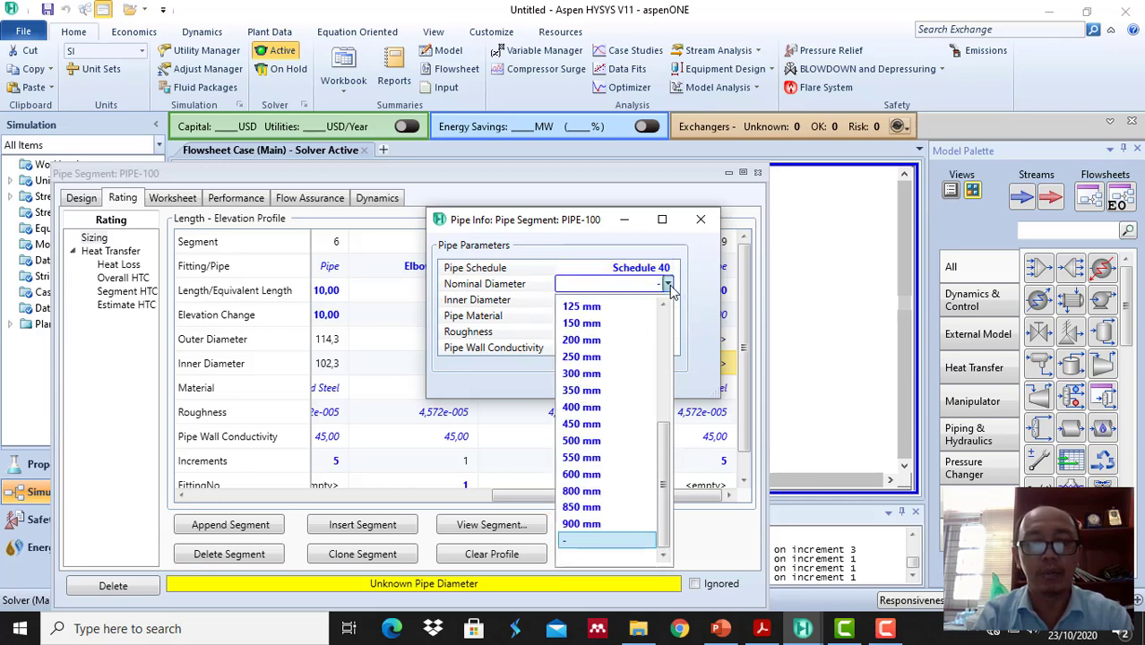
left_click(625, 310)
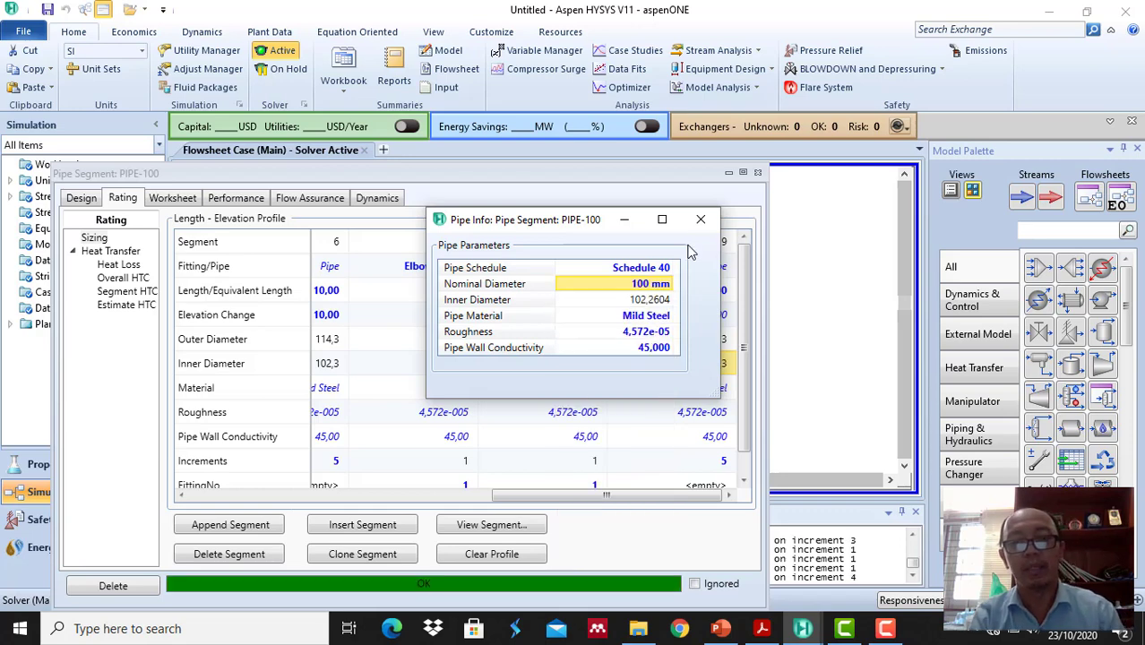
left_click(701, 222)
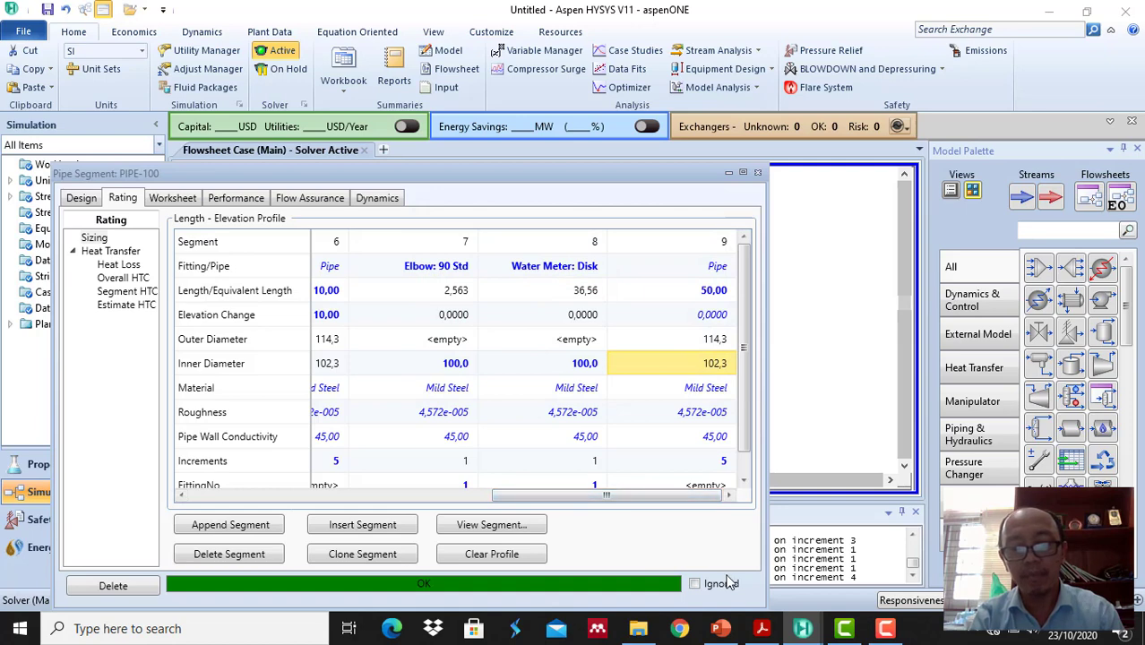
Check which fitting follows the first upper 50 m pipe on the PowerPoint slide and return to PIPE-100 in Aspen HYSYS.
mouse_move(728, 633)
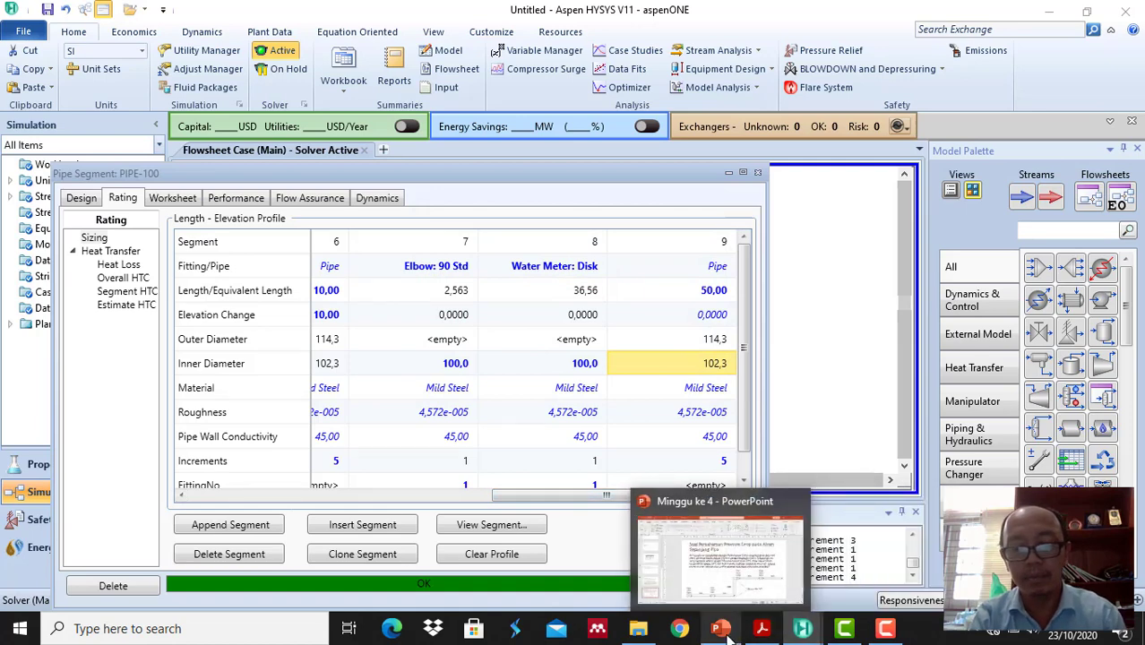
left_click(729, 573)
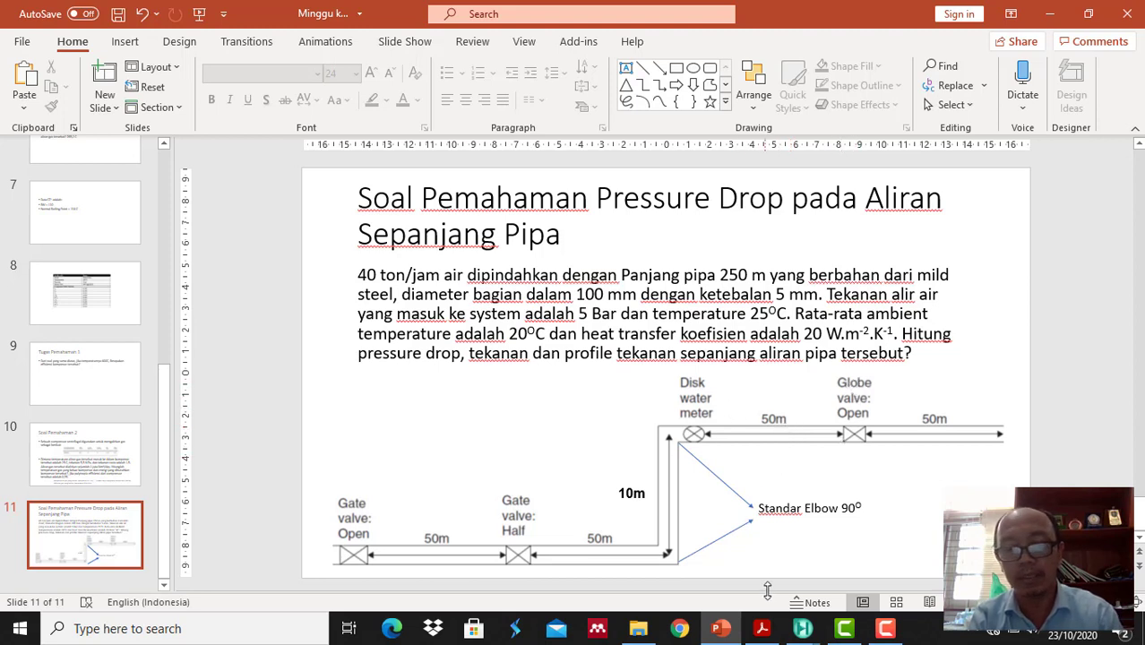
mouse_move(802, 630)
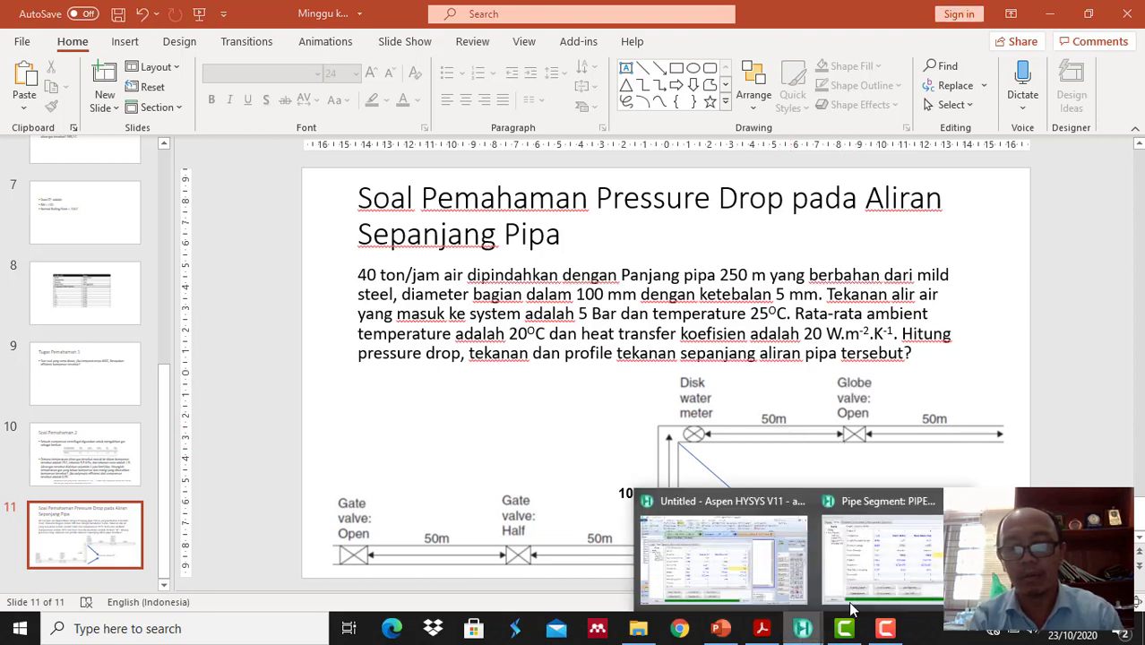
left_click(893, 565)
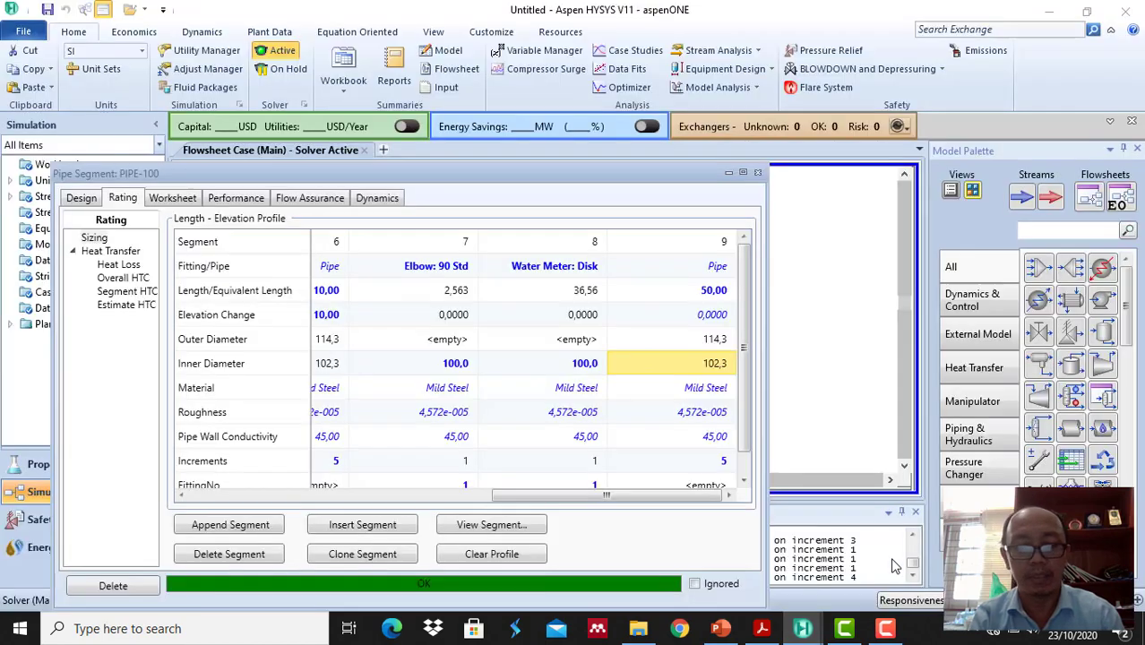
Append a tenth segment to PIPE-100 and set its fitting to Gate Valve: Open.
left_click(255, 531)
left_click_drag(567, 495, 710, 495)
left_click(729, 278)
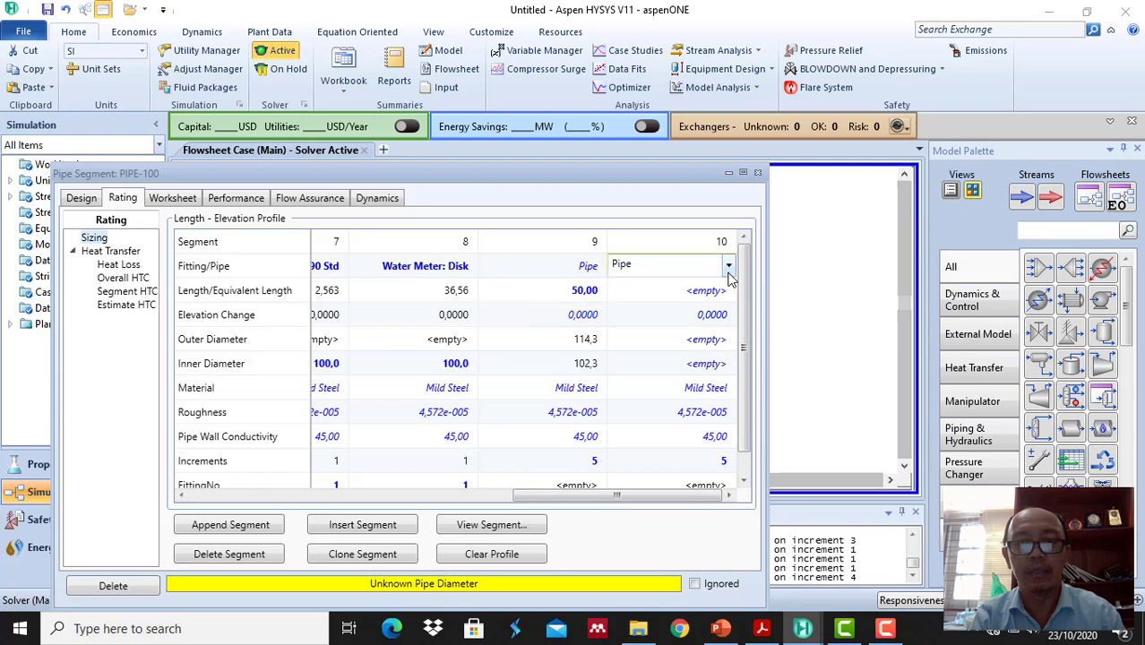
left_click(729, 269)
type("ga")
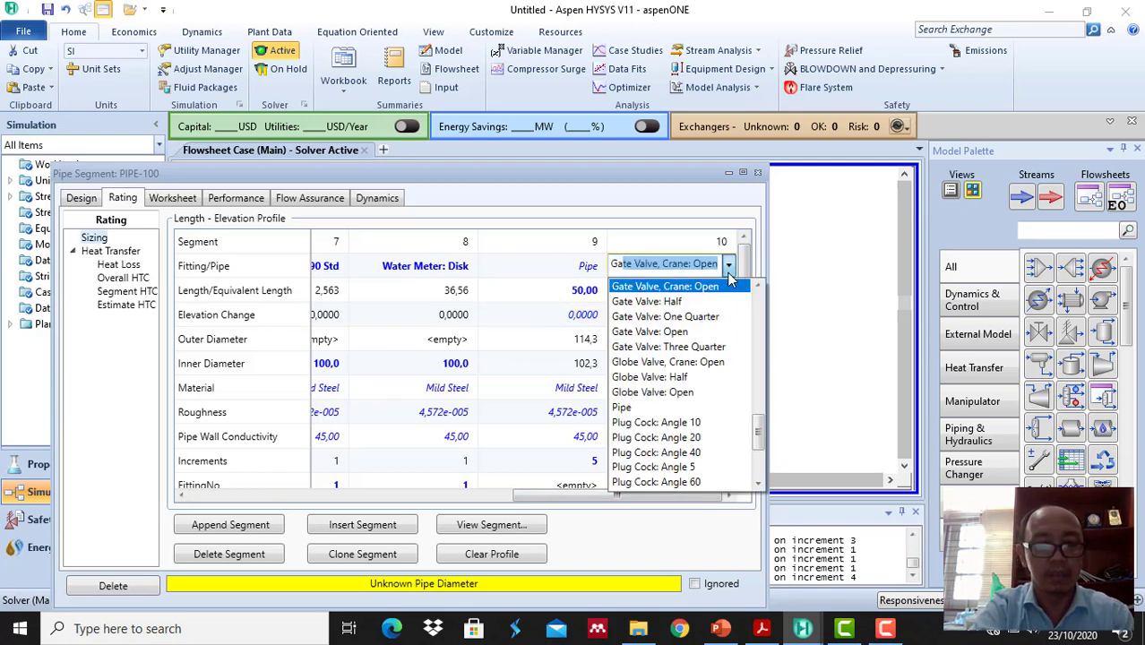
left_click(686, 338)
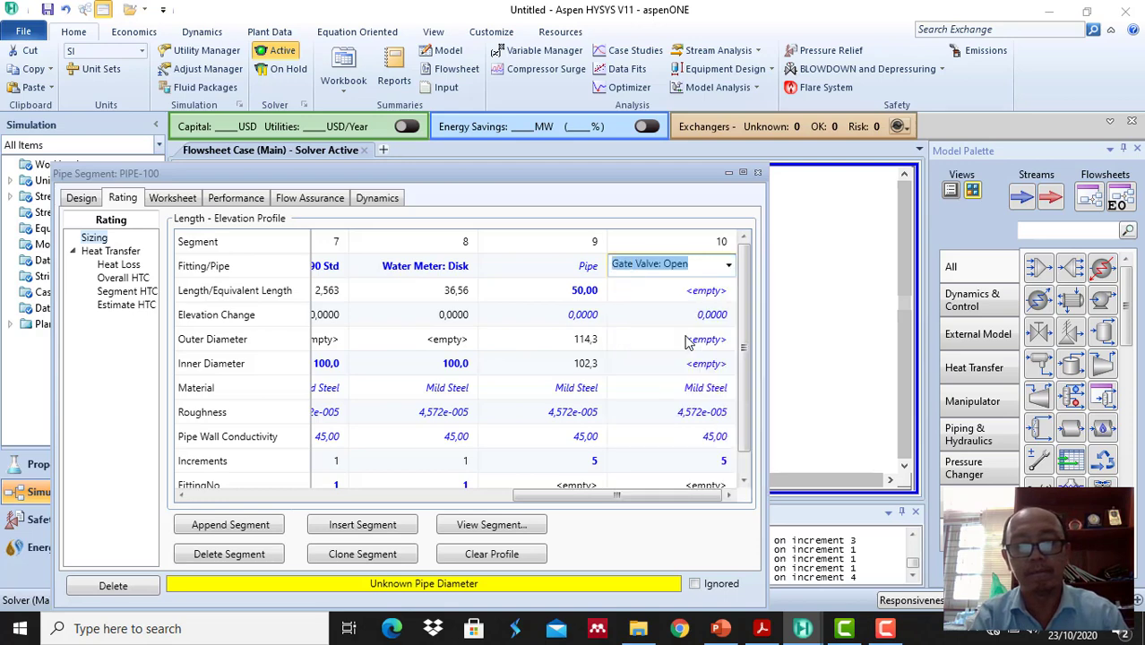
Set the inner diameter of the segment 10 gate valve to 100 mm.
left_click(703, 369)
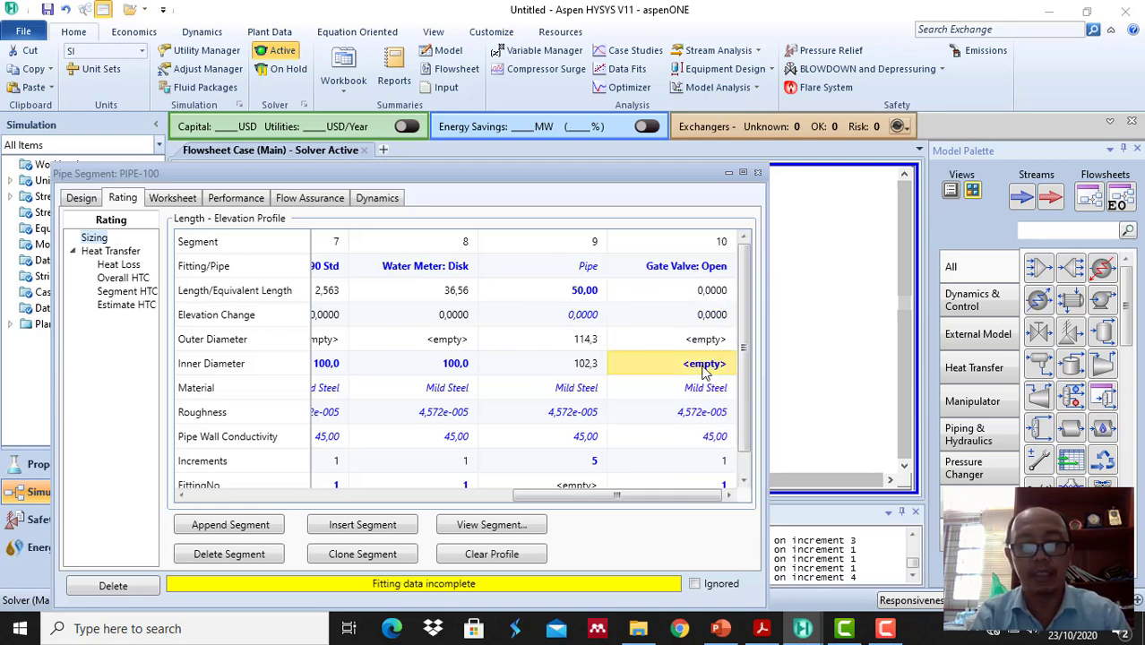
type("100")
key("Return")
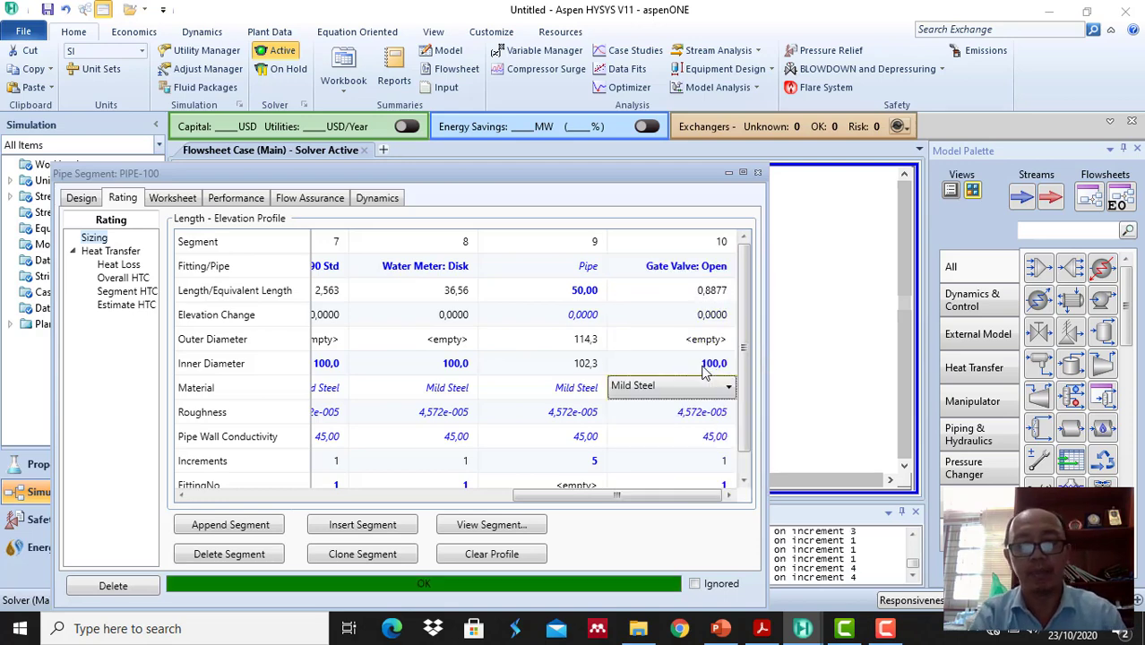
Check what follows the last valve on the PowerPoint slide and return to PIPE-100 in Aspen HYSYS.
left_click(721, 629)
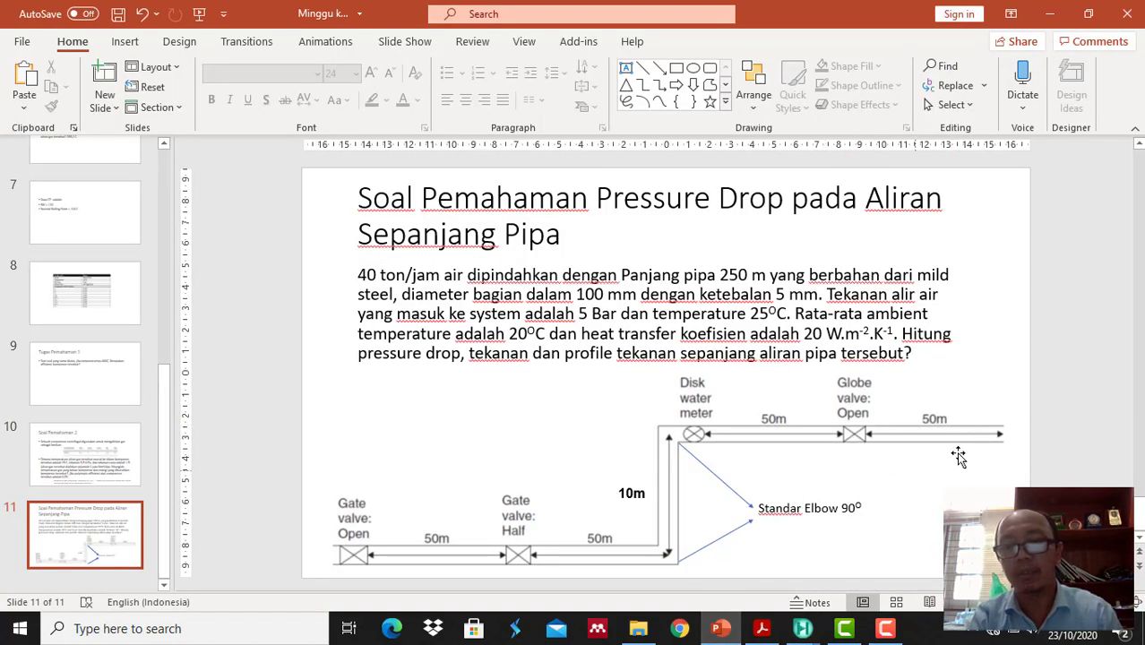
left_click(803, 628)
left_click(898, 563)
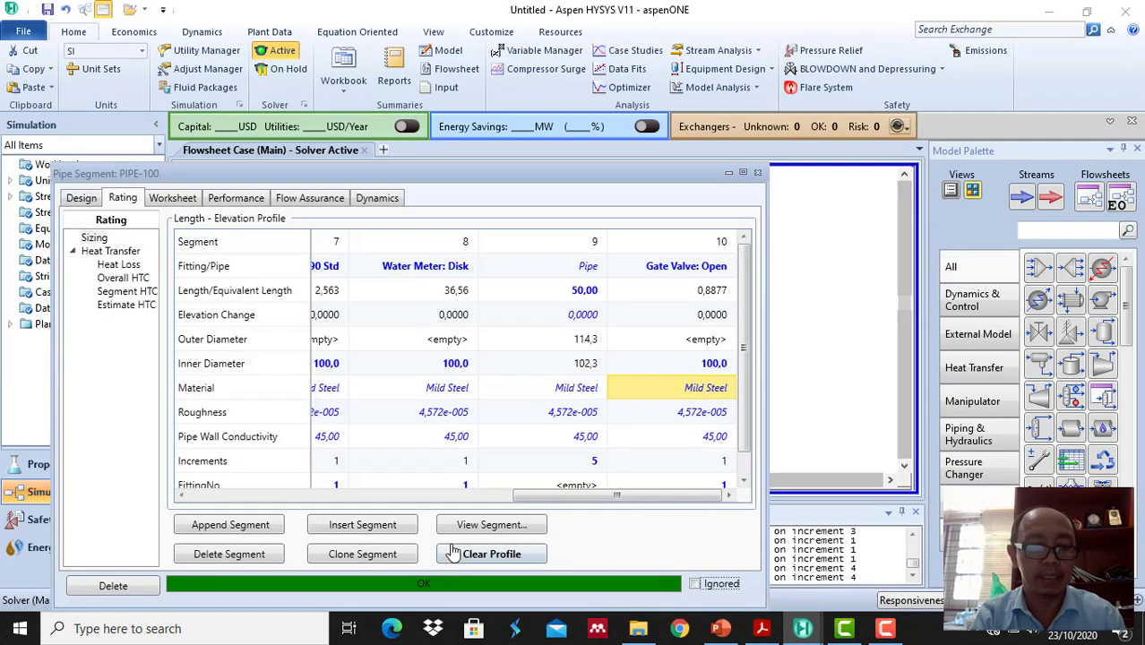
Append an eleventh segment to PIPE-100, keep it as Pipe, and set its length to 50 m.
left_click(260, 535)
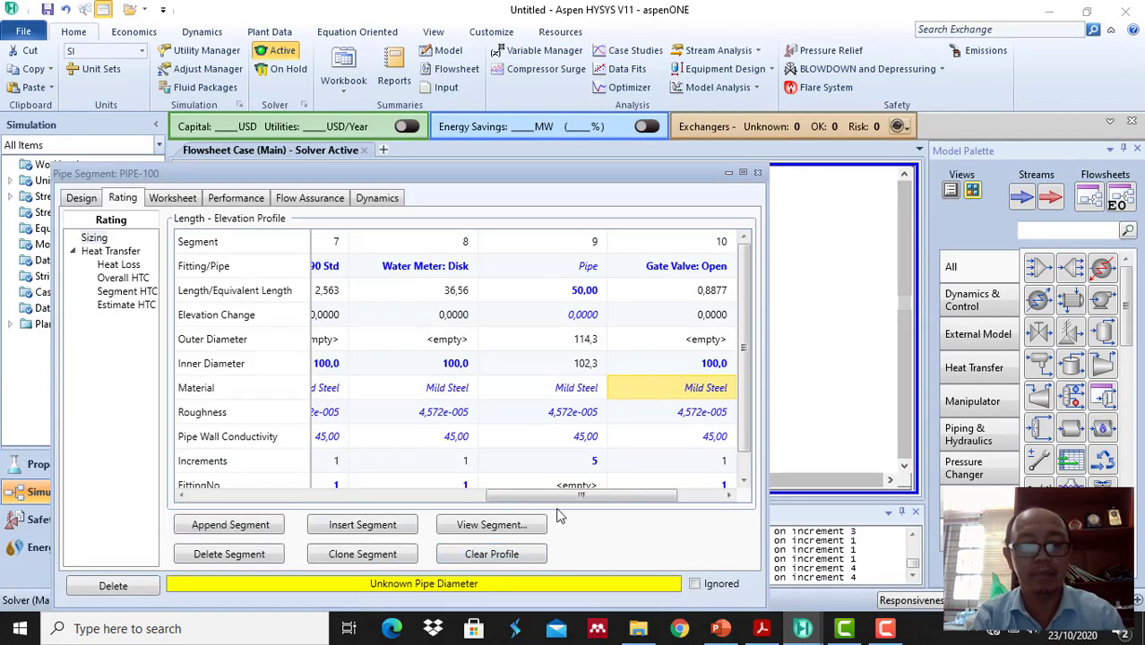
left_click_drag(578, 494, 683, 498)
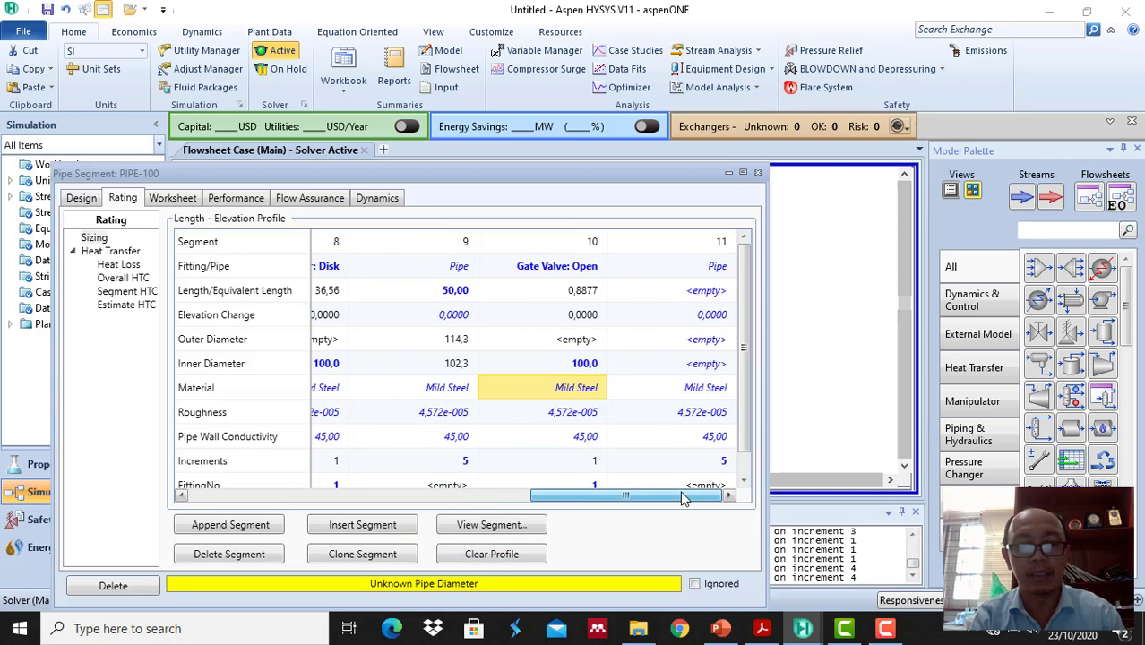
left_click(721, 267)
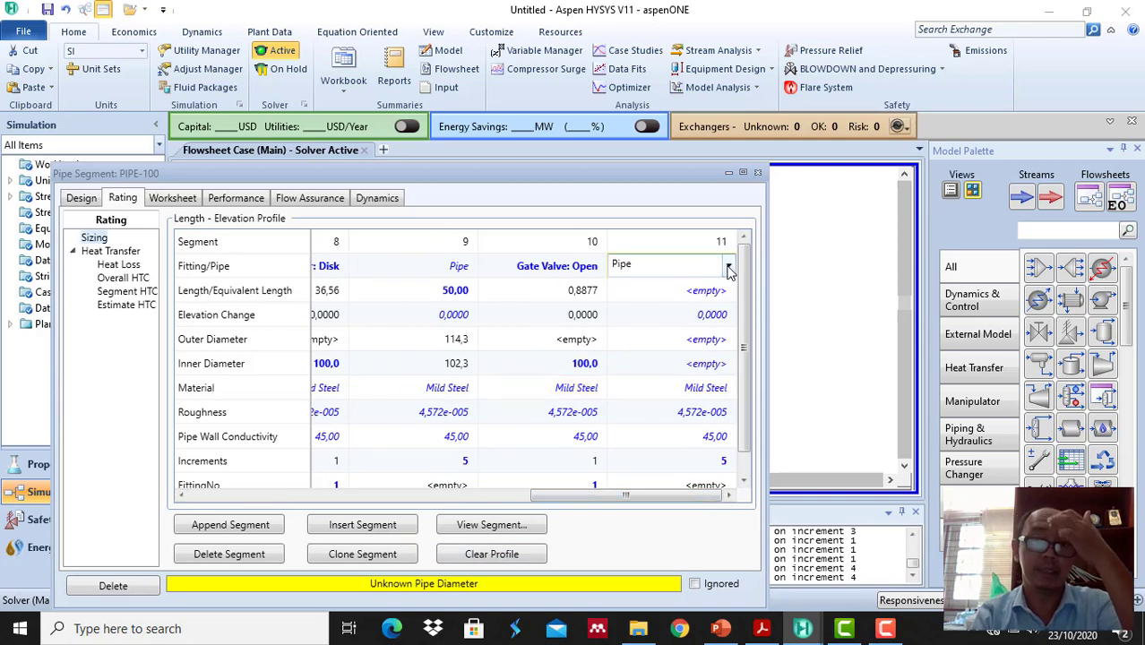
left_click(730, 268)
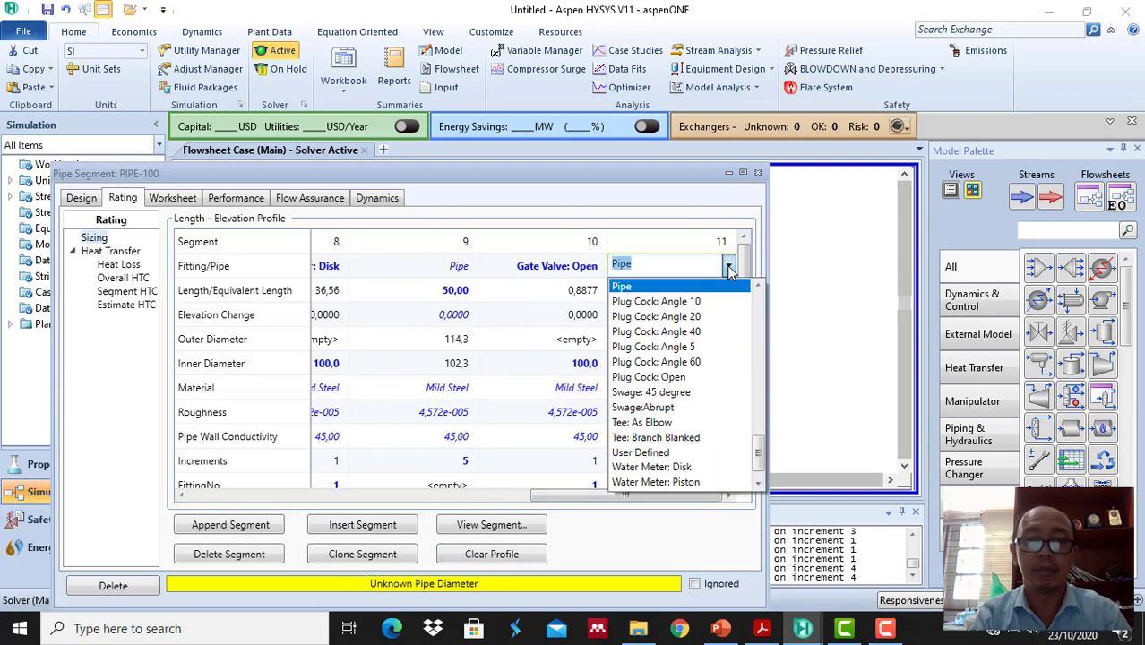
left_click(663, 190)
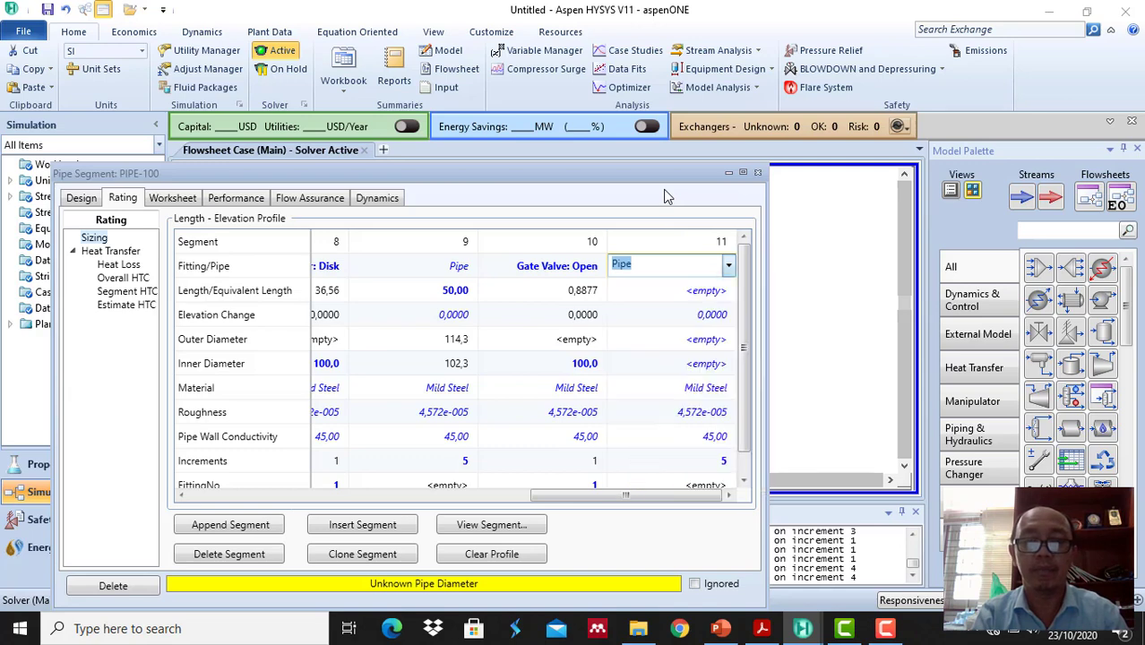
left_click(704, 298)
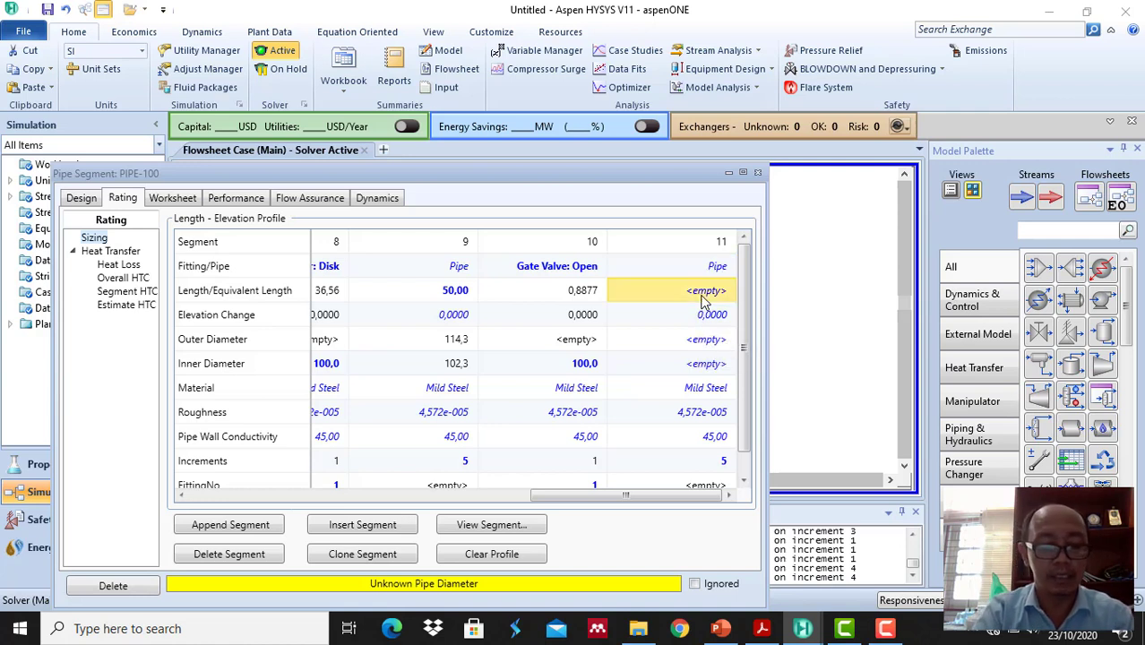
type("50")
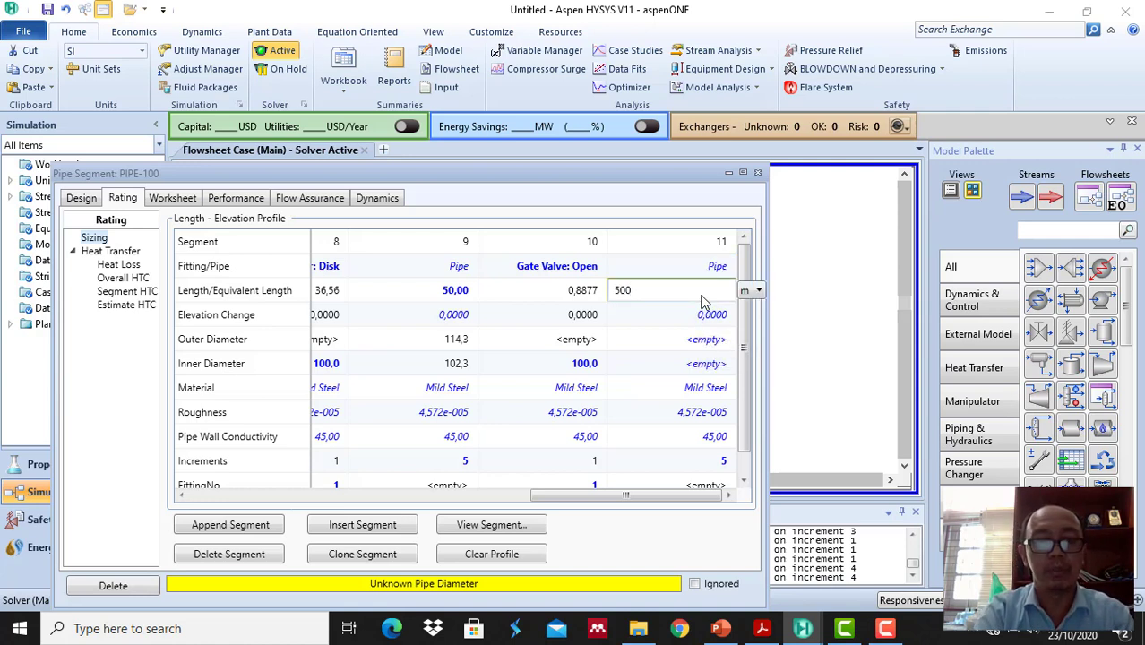
key("Return")
left_click(705, 313)
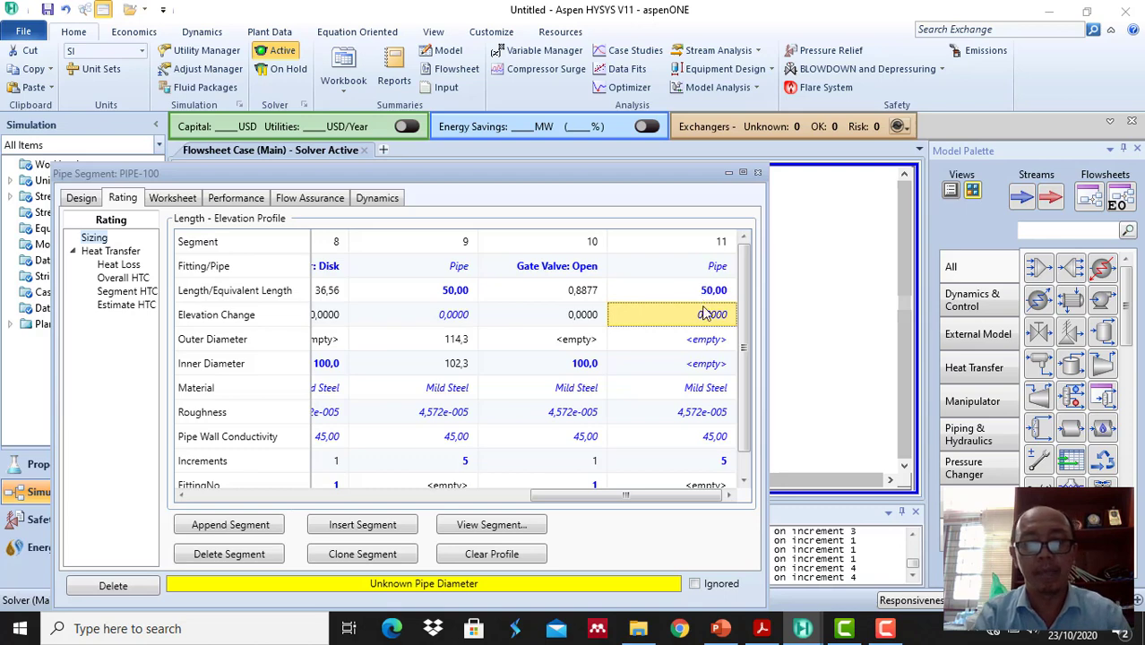
Size the segment 11 pipe as Schedule 40 with a nominal diameter of 100 mm.
double_click(707, 365)
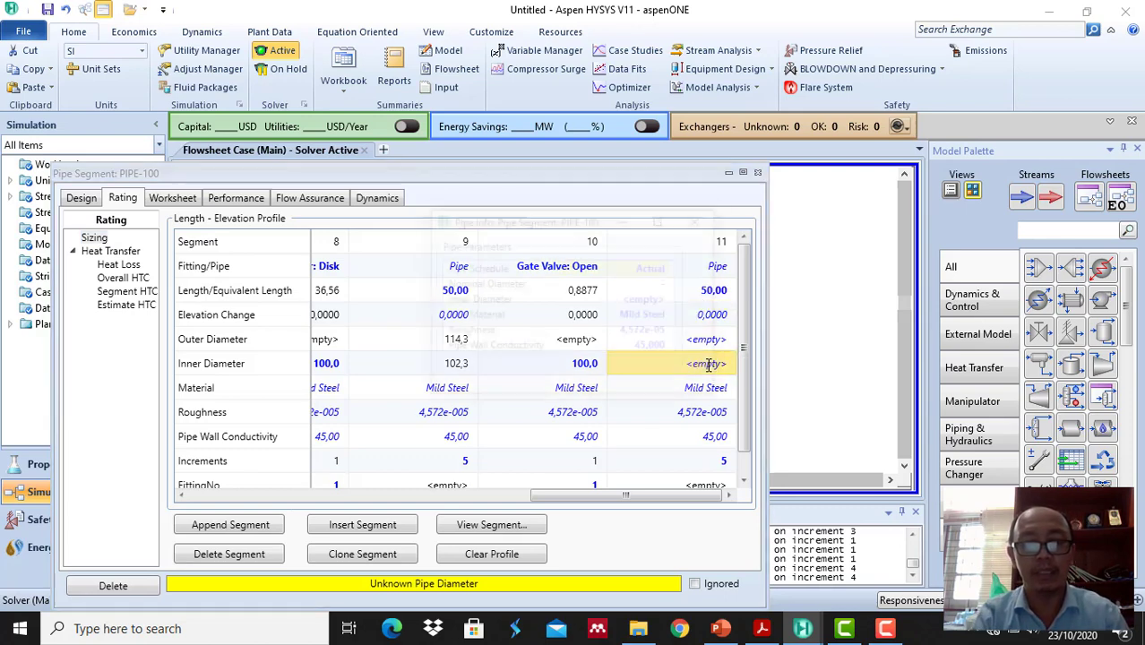
left_click(668, 269)
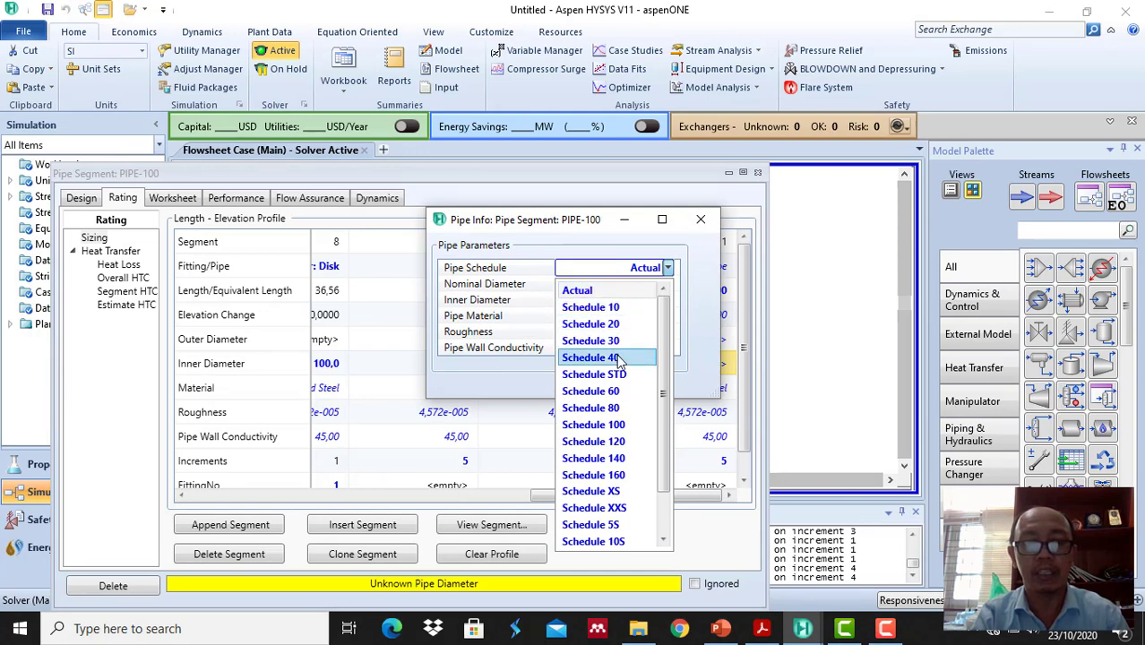
left_click(620, 359)
left_click(668, 284)
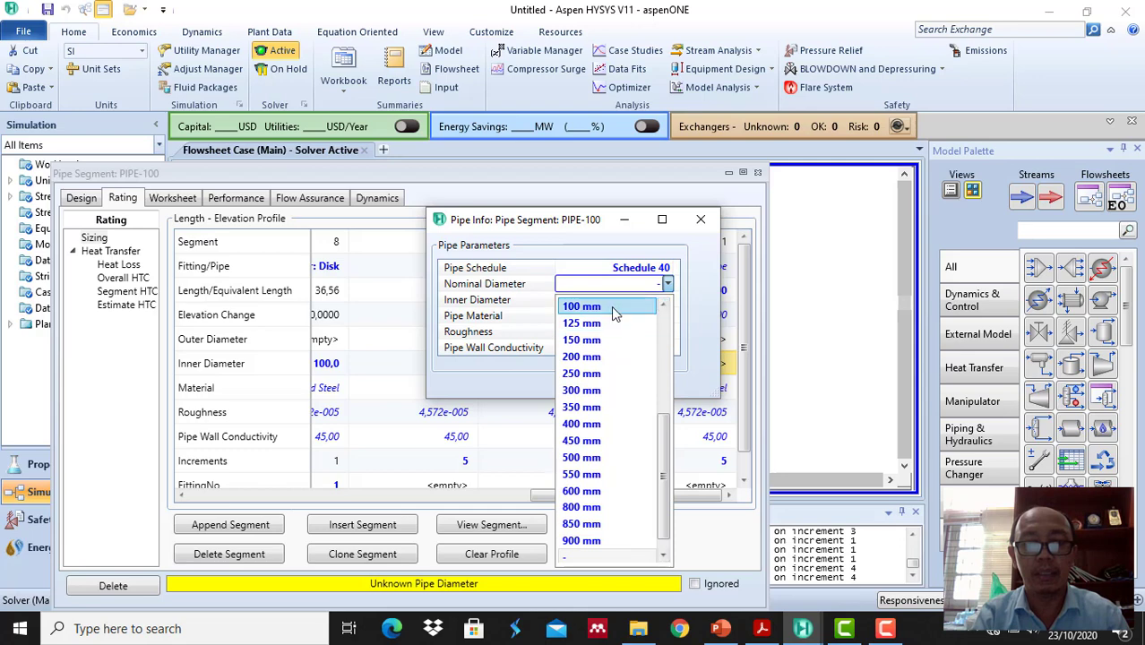
left_click(613, 309)
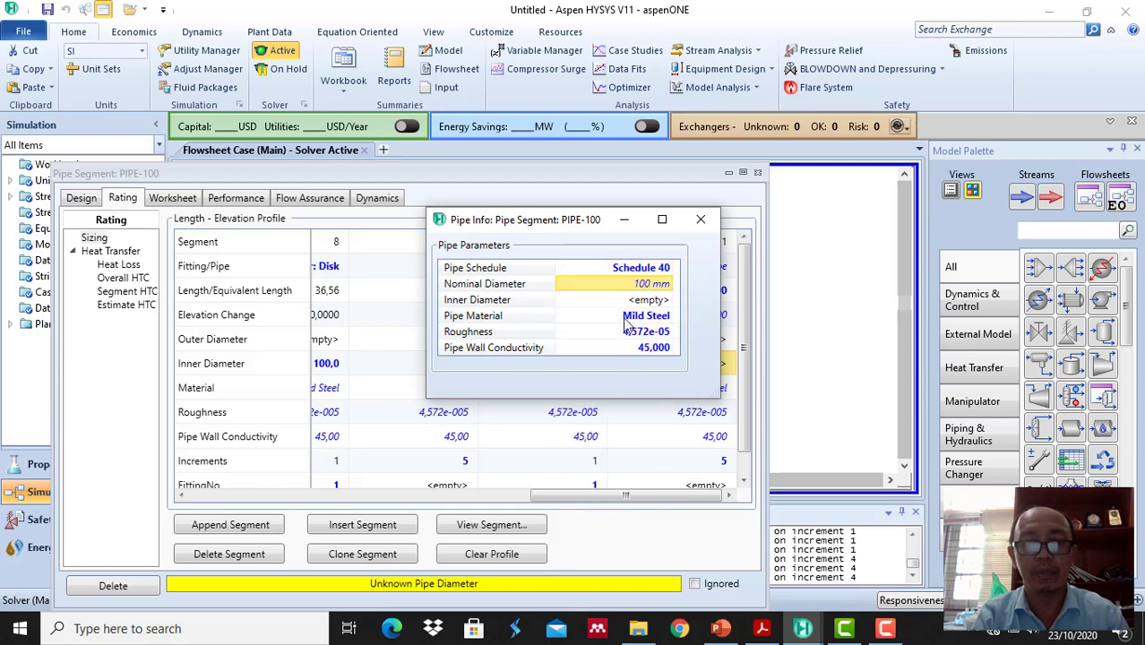
left_click(702, 223)
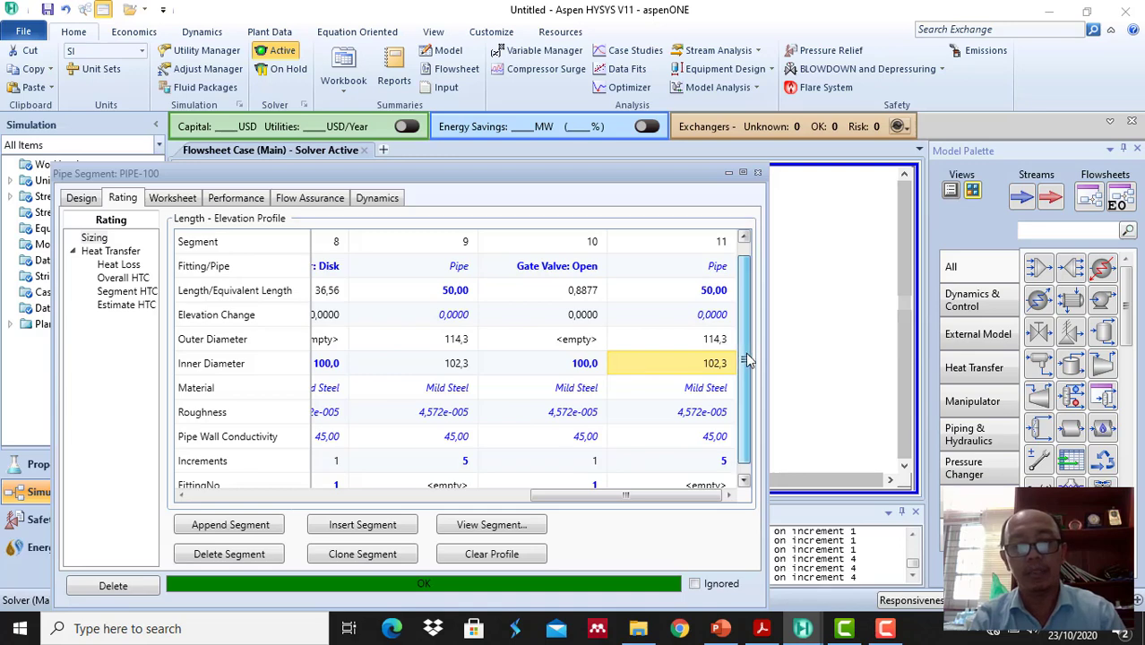
scroll(742, 340, "down", 1)
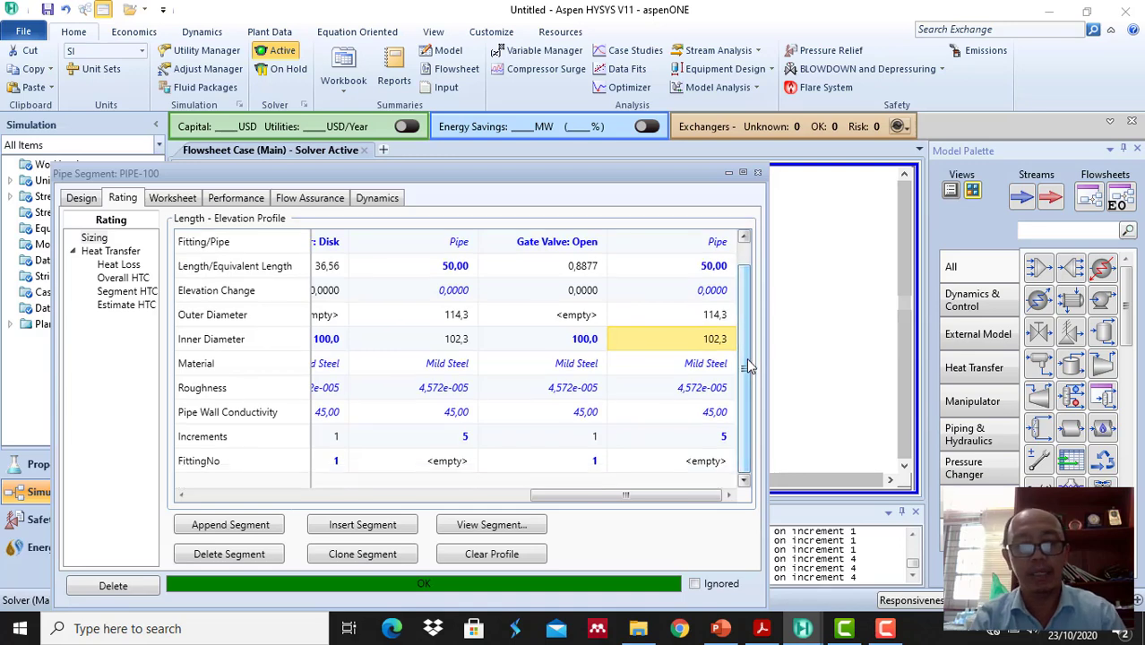
Switch to the PowerPoint slide and correct the pipe length in the problem text to 210 m.
left_click(722, 627)
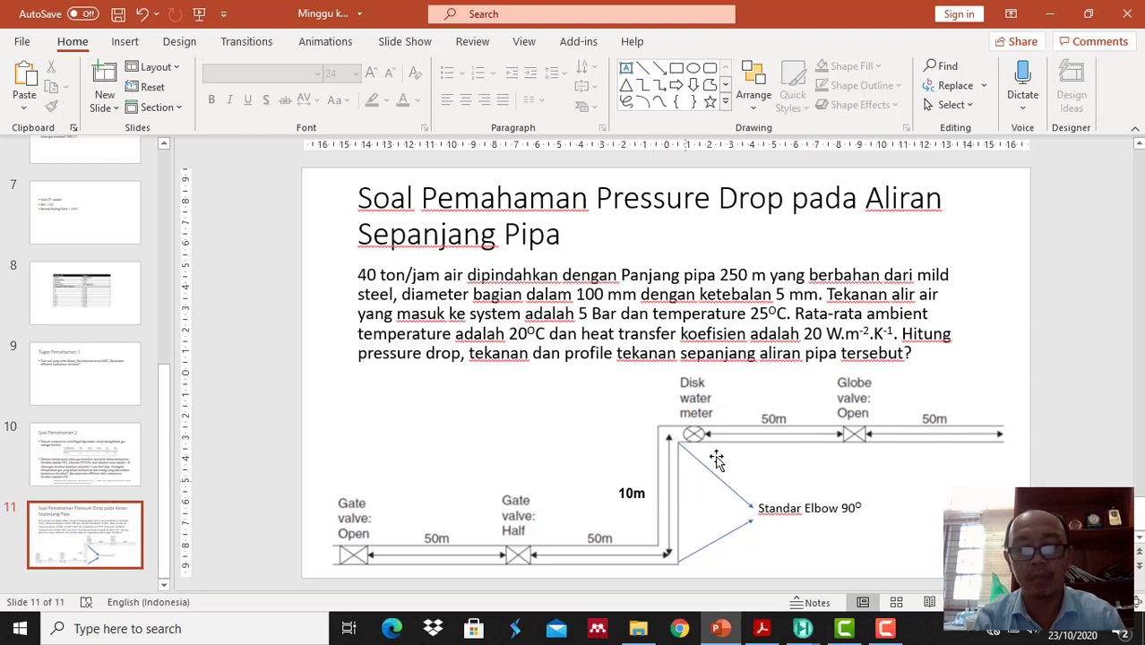
left_click(739, 275)
key("BackSpace")
type("1")
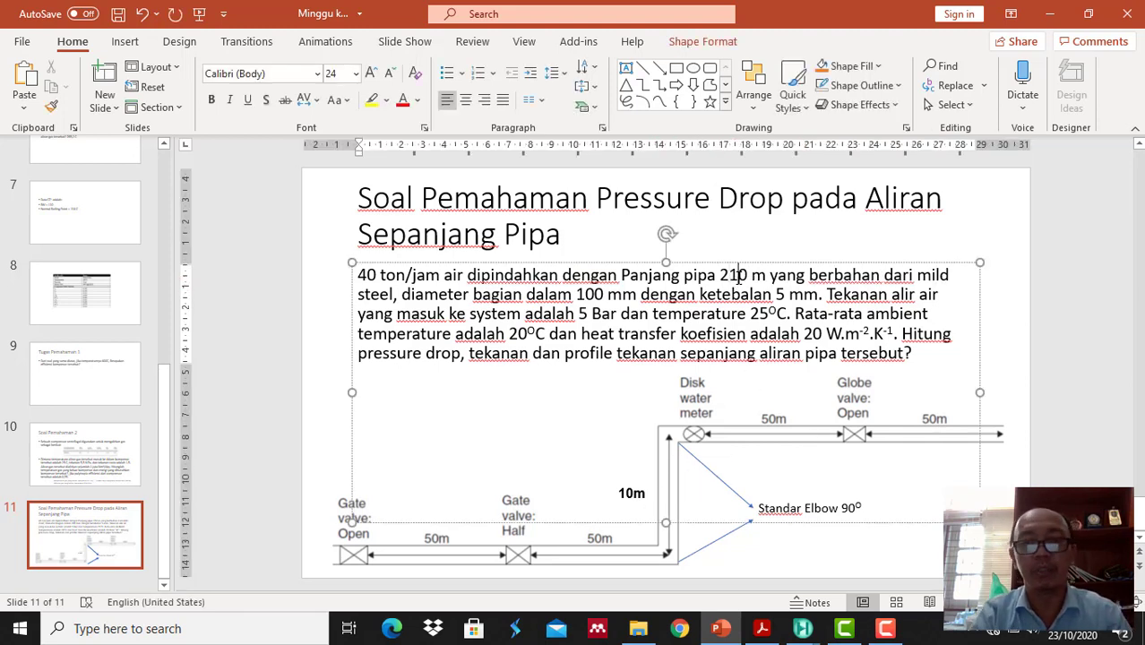
left_click(1015, 337)
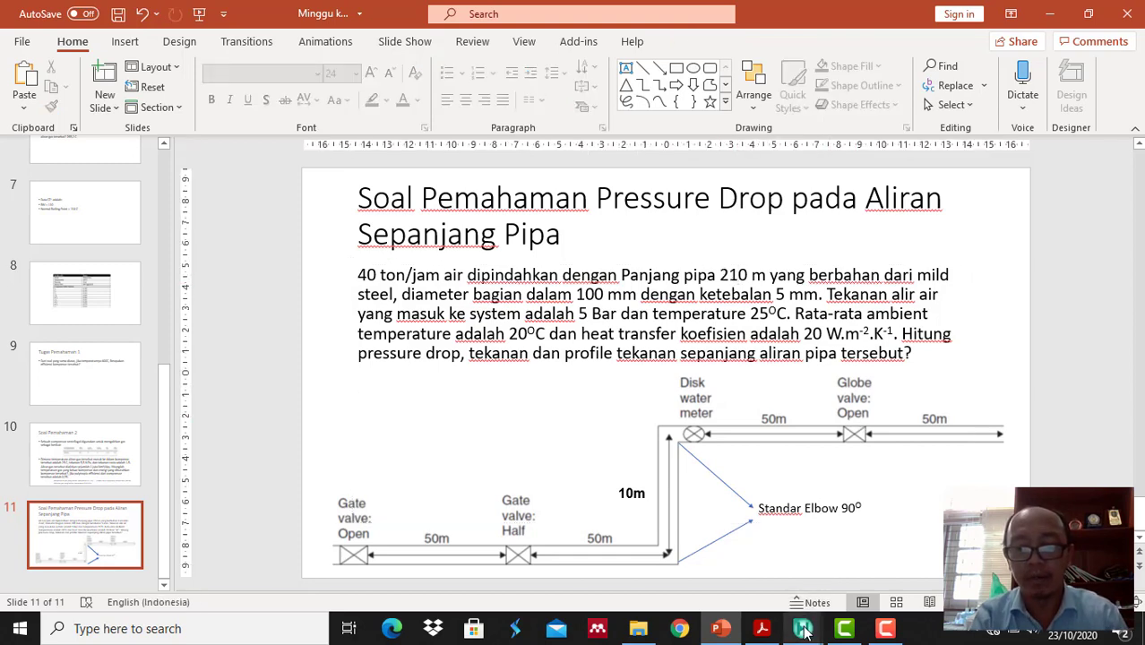
Return to PIPE-100 in Aspen HYSYS and review its distance-elevation profile, stream conditions and overall Delta P.
mouse_move(805, 632)
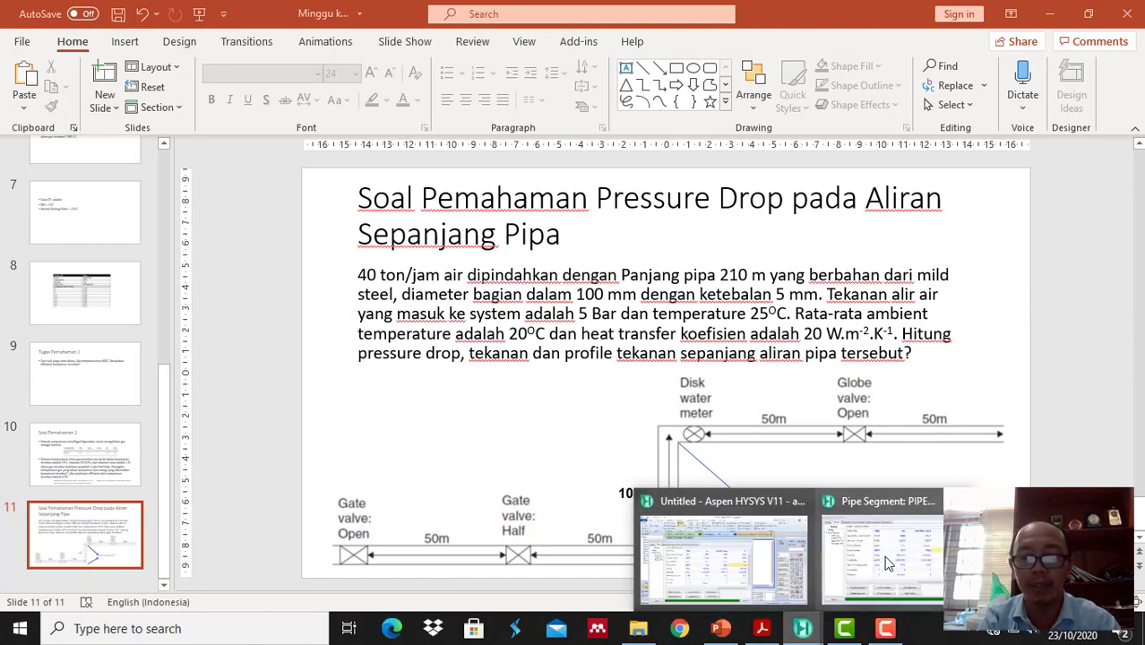
left_click(887, 563)
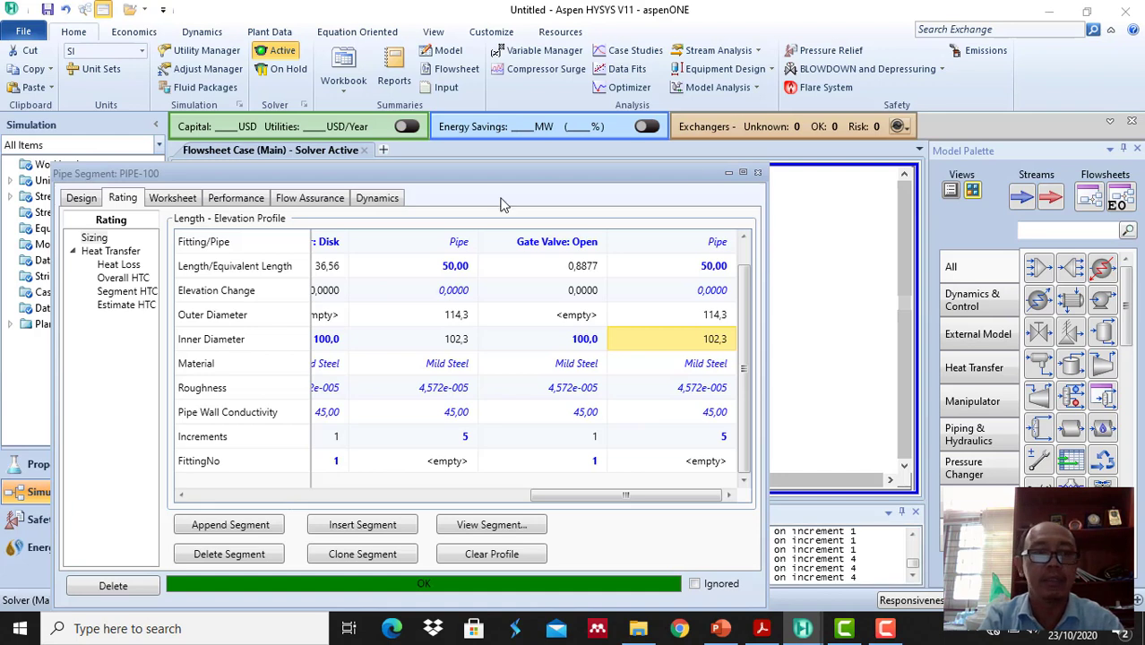
left_click(229, 203)
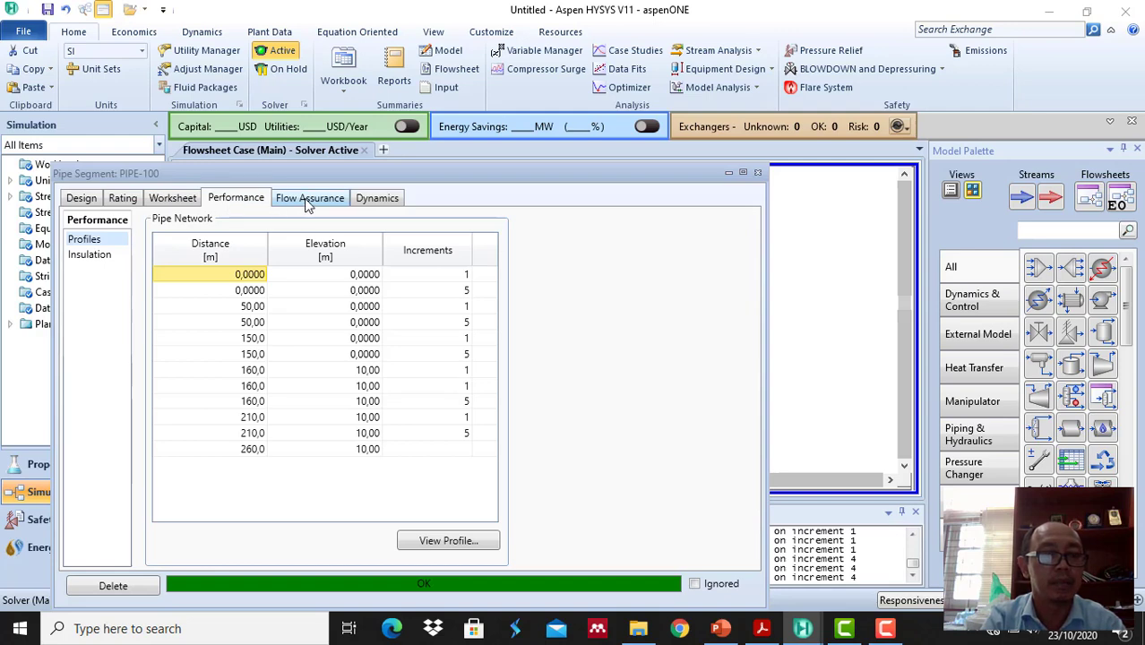
left_click(186, 203)
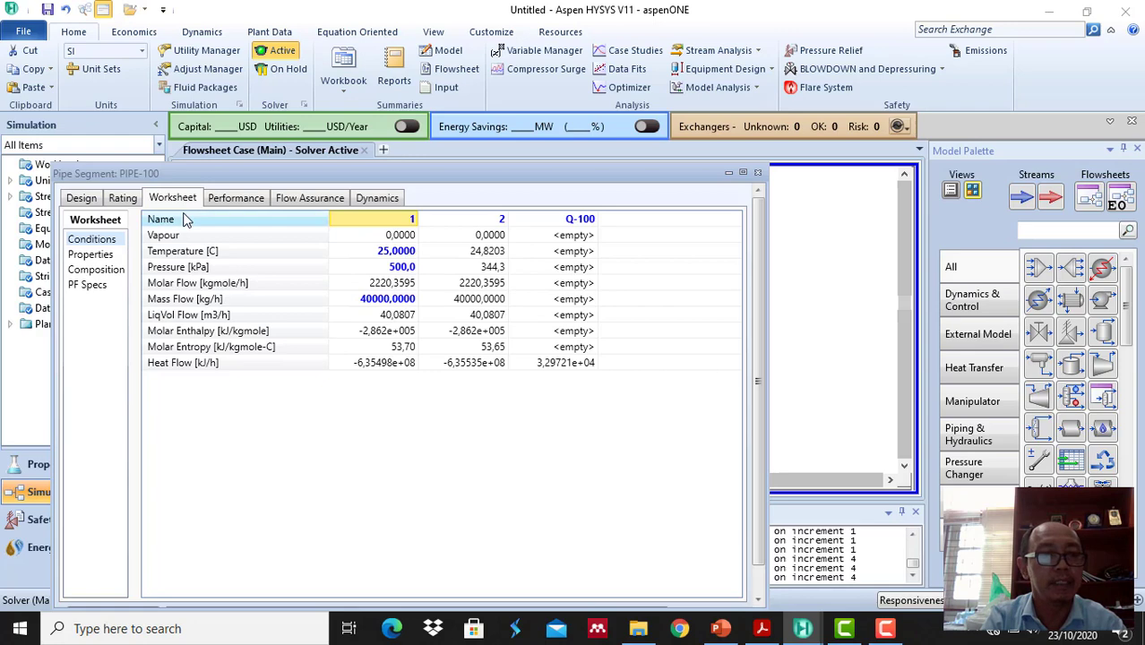
left_click(77, 201)
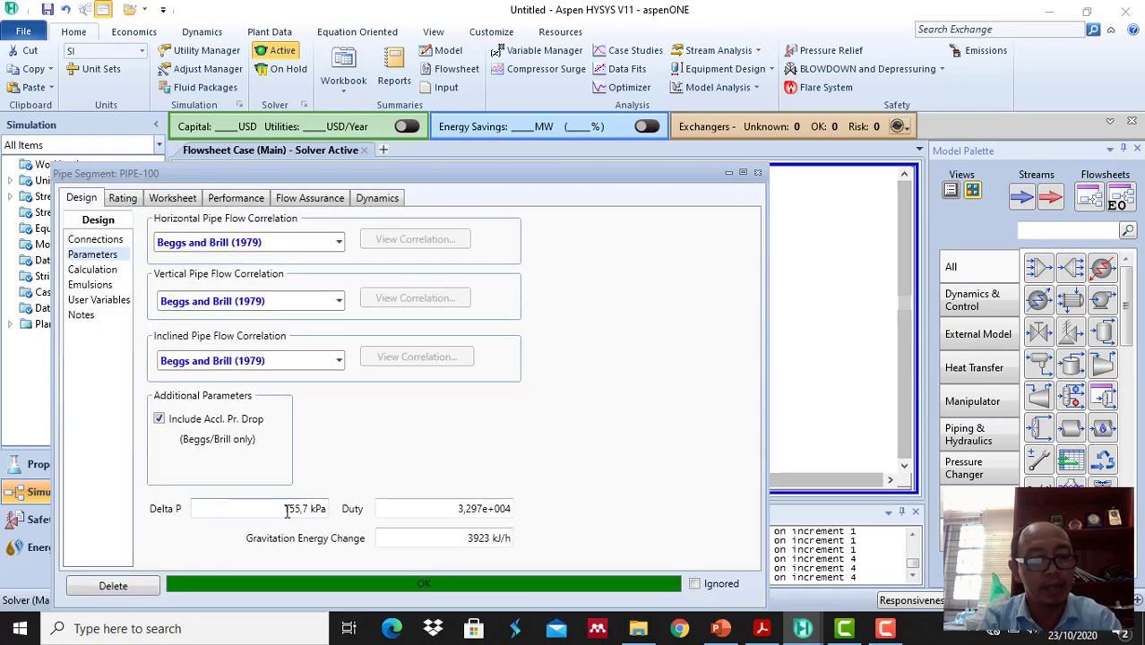
mouse_move(283, 512)
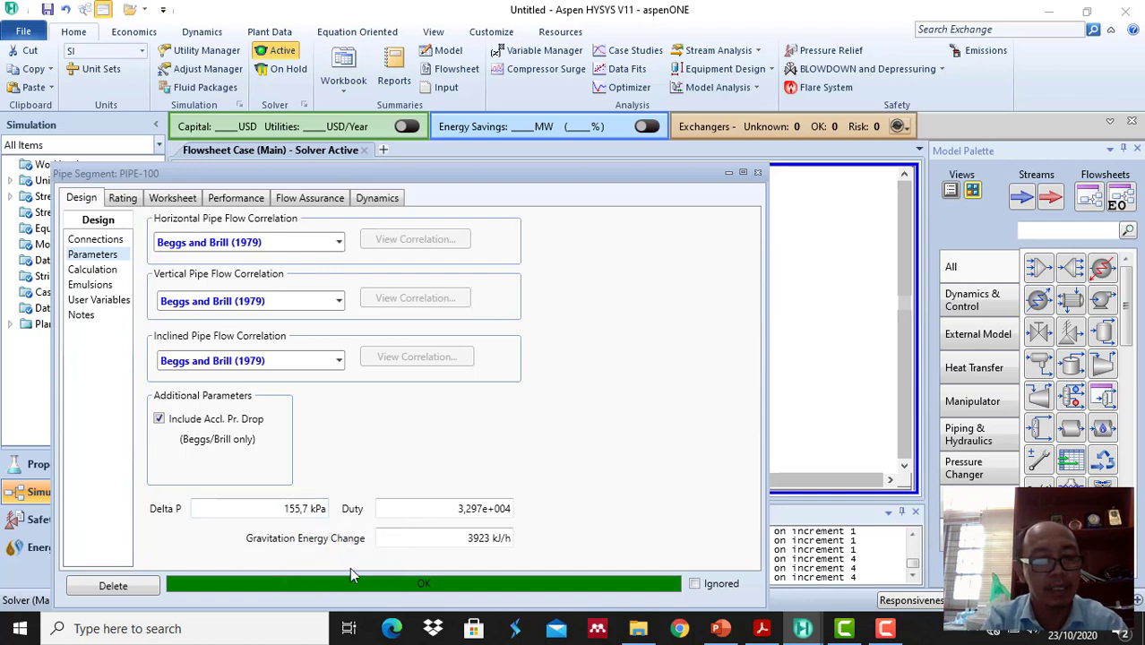
left_click(286, 508)
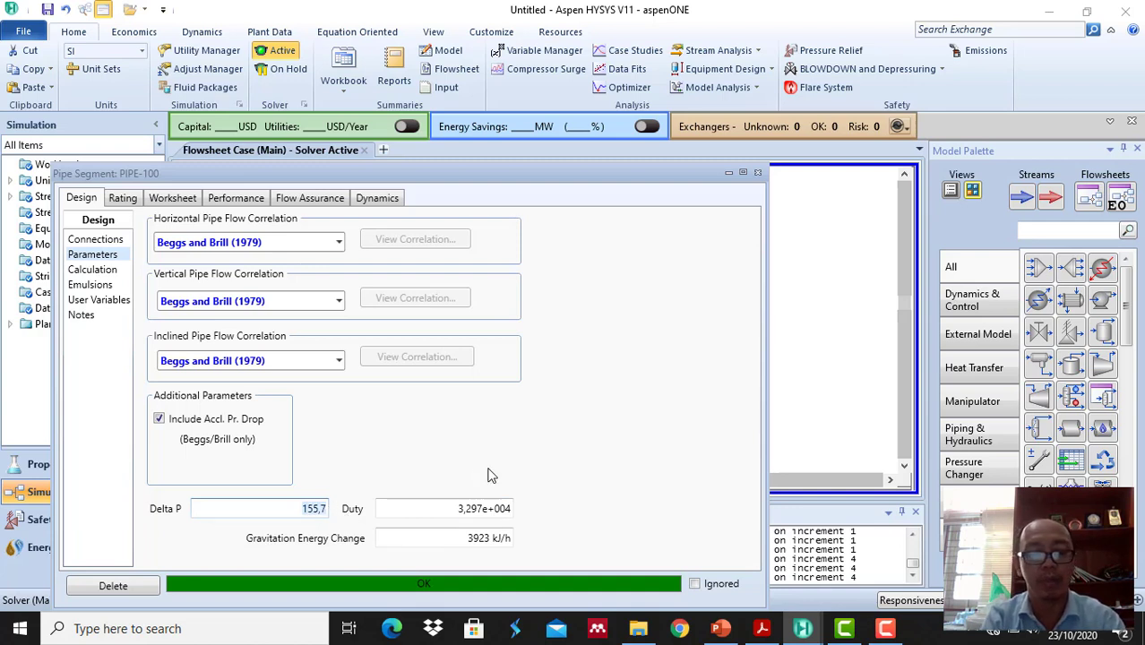
key("Return")
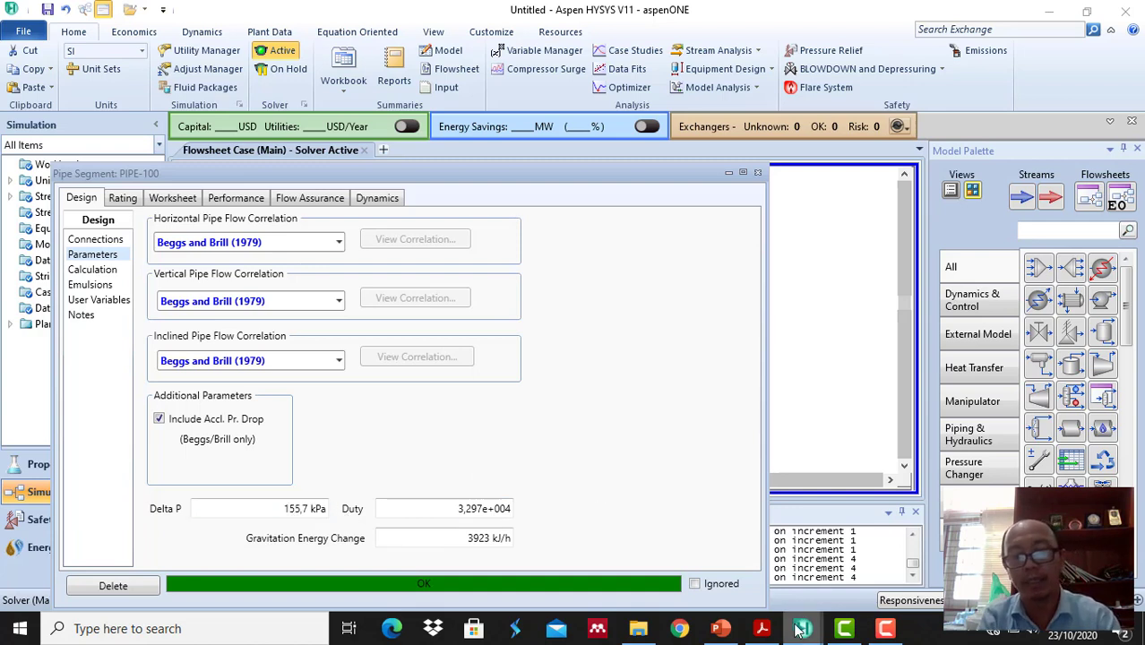
On the PowerPoint slide, insert "pada ujung pipa" after "tekanan" in the final question and move the text box slightly up, clear of the diagram.
left_click(721, 628)
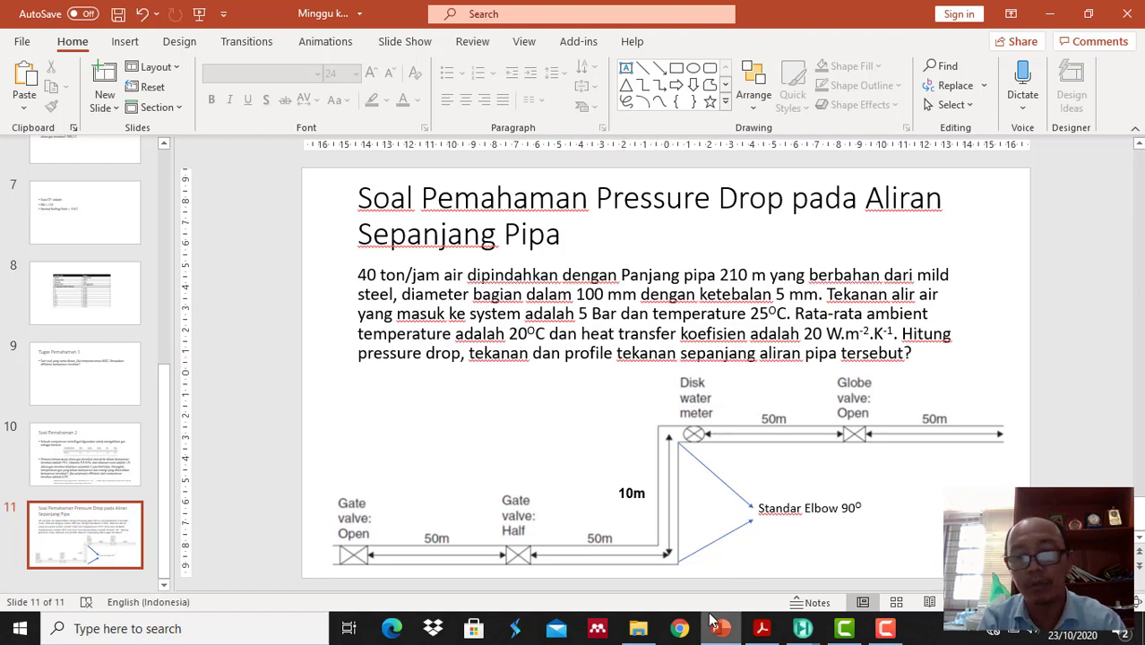
left_click(530, 356)
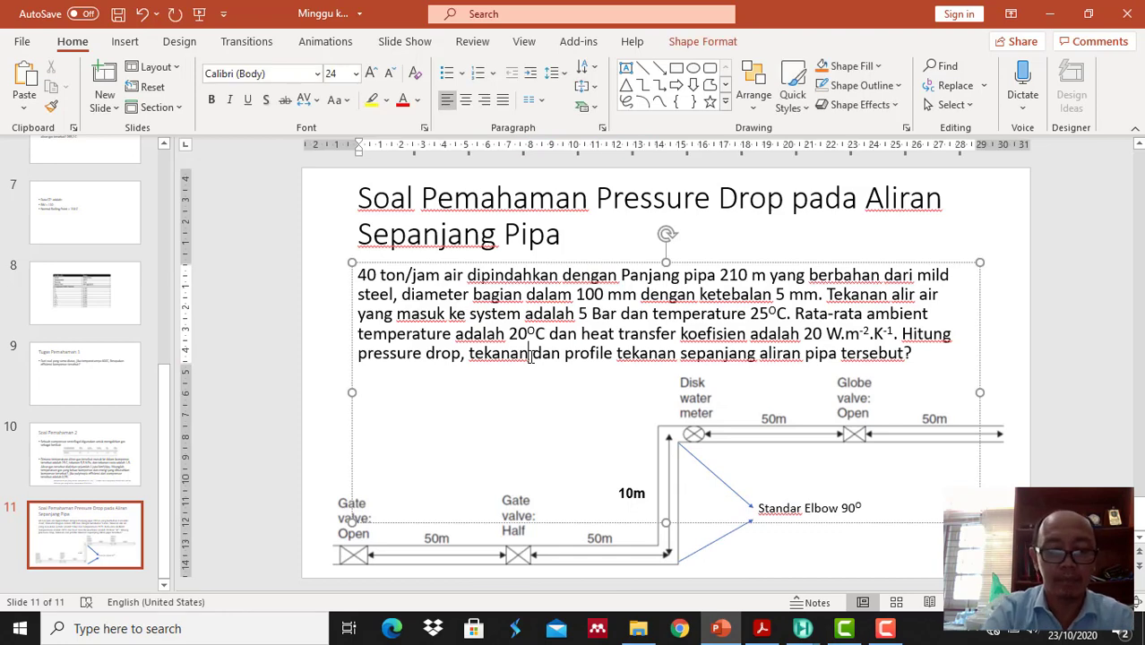
type("pada ")
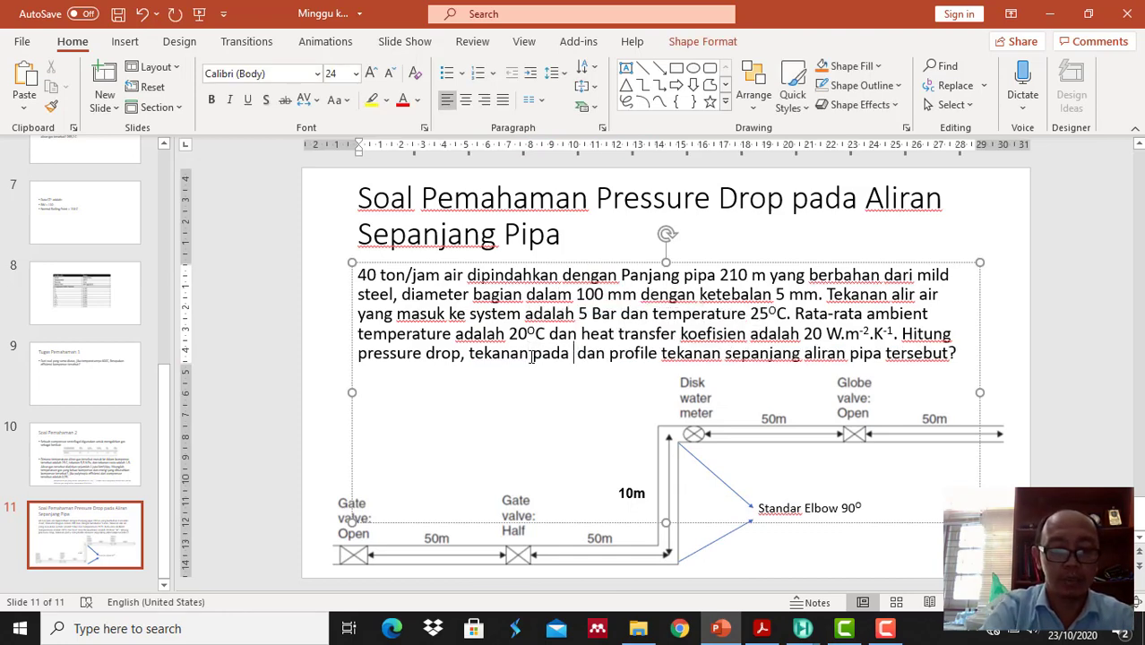
type("ujung pi")
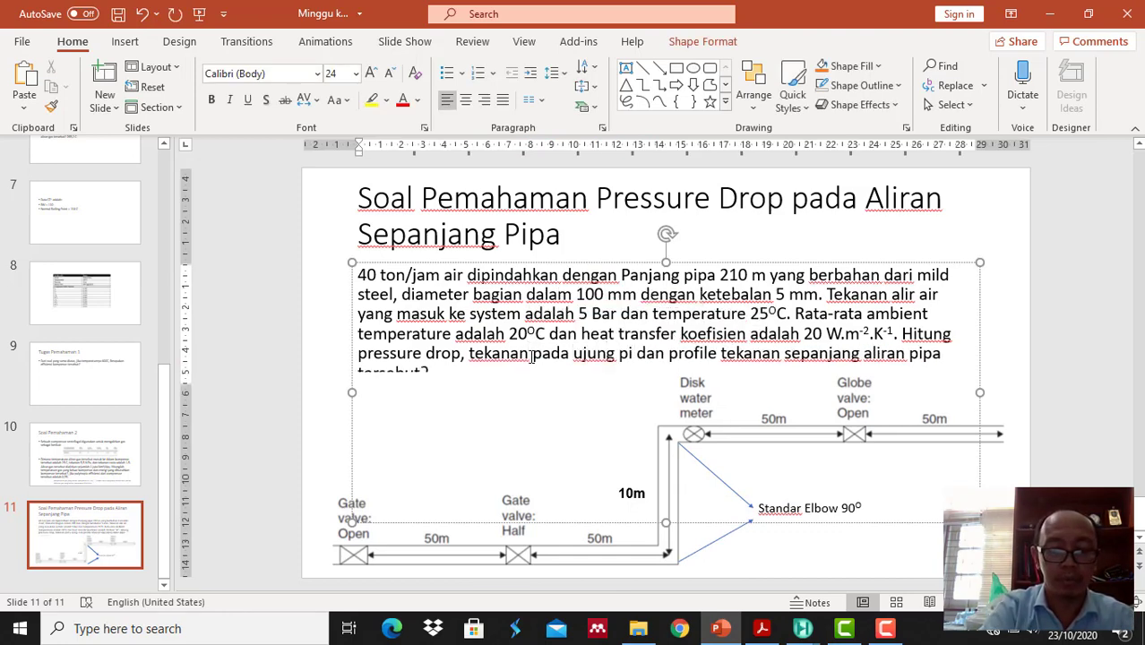
type("pa")
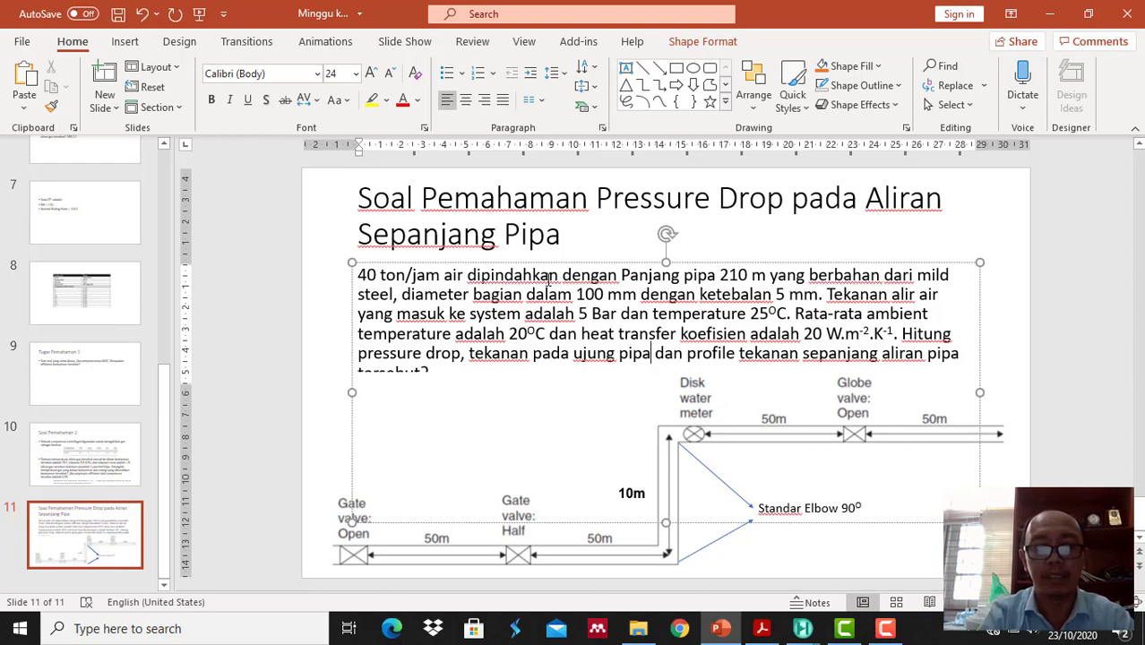
left_click_drag(548, 262, 546, 255)
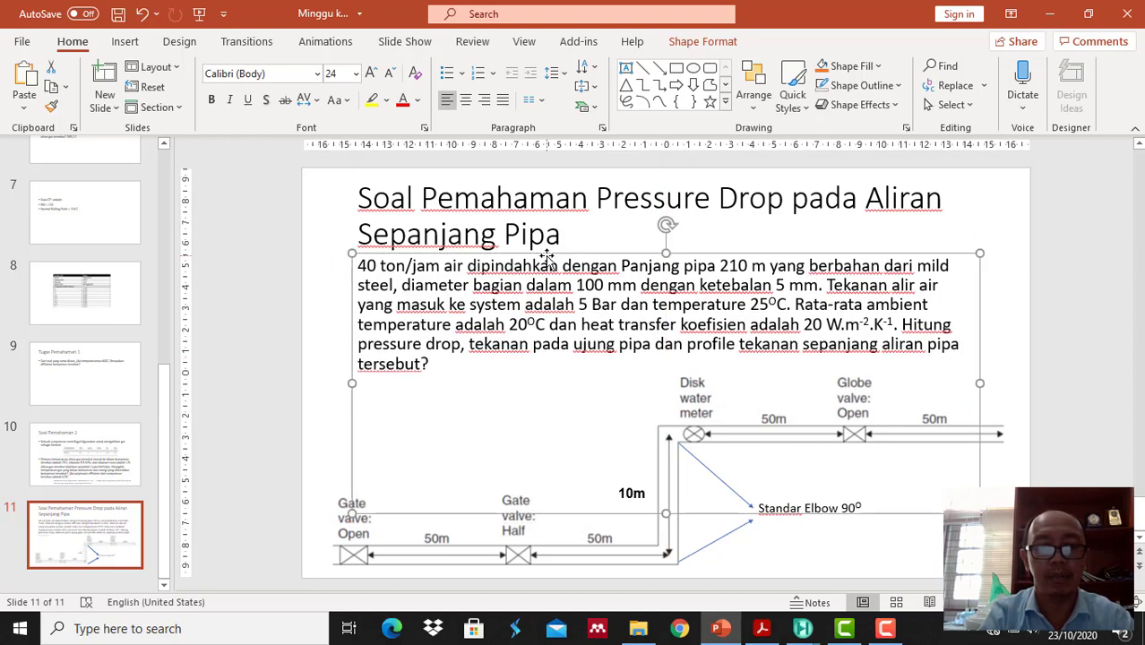
left_click(1018, 364)
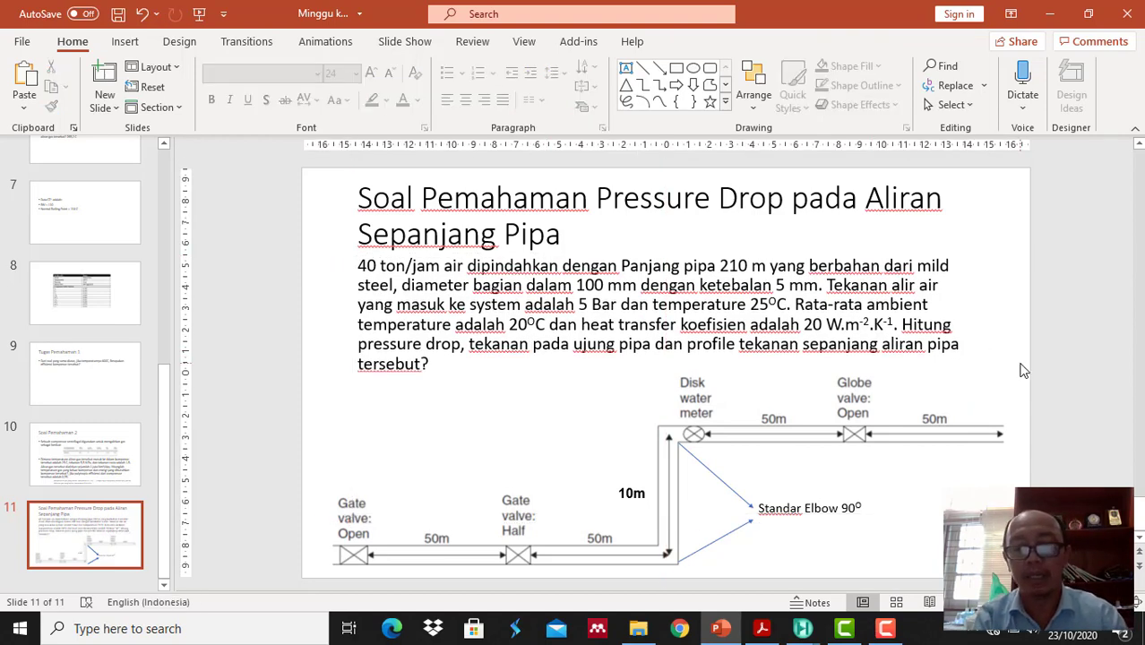
Return to PIPE-100 in Aspen HYSYS and check the outlet pressure in its stream conditions.
mouse_move(804, 632)
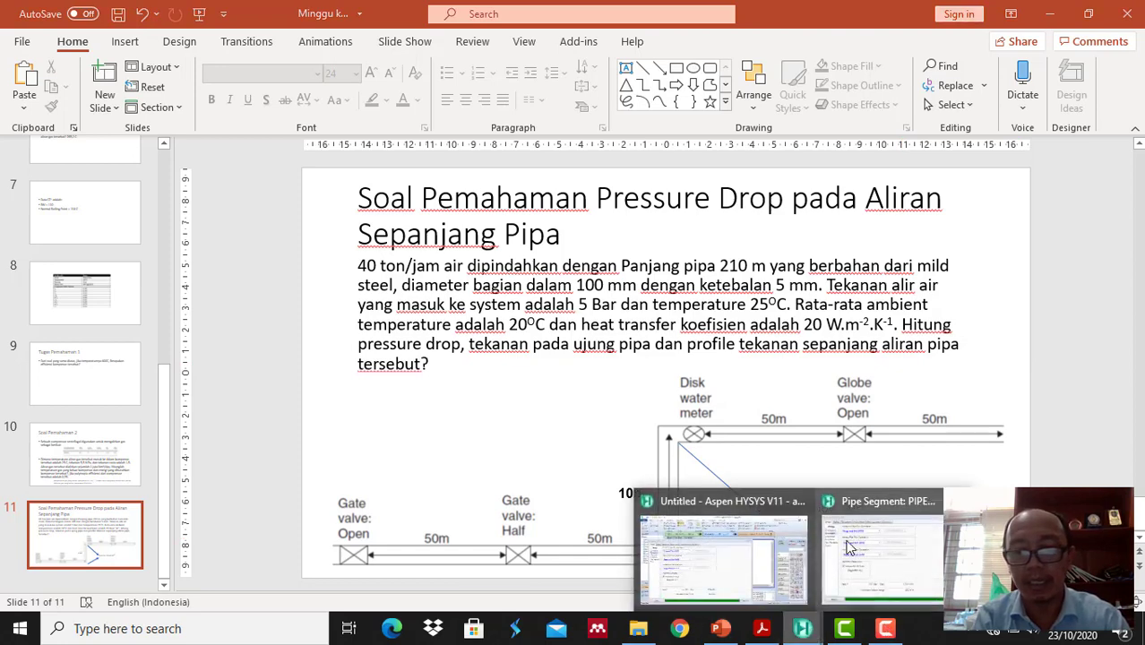
left_click(881, 536)
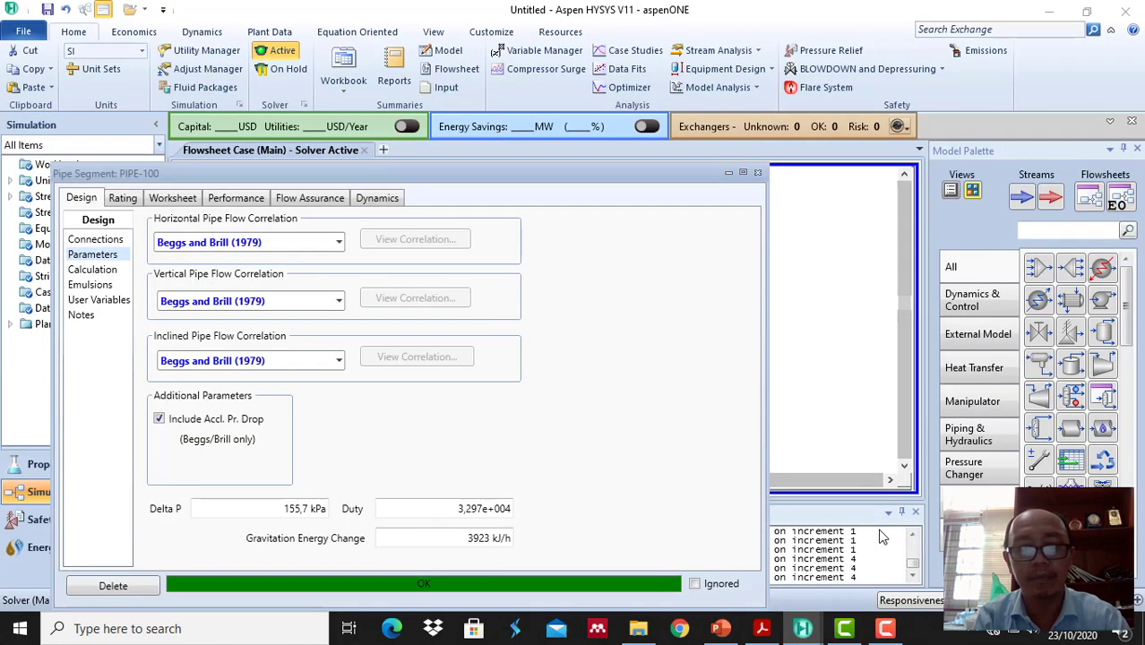
left_click(170, 199)
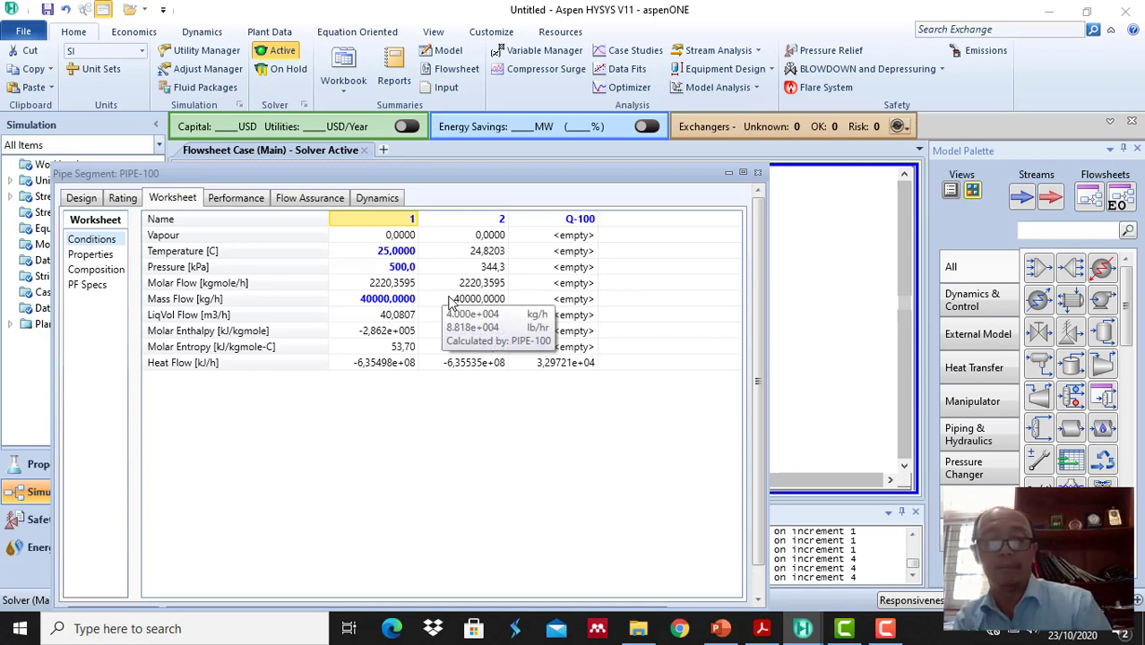
Check PIPE-100's Delta P in its design parameters, compare with the questions on the PowerPoint slide, and return to PIPE-100 in Aspen HYSYS.
left_click(81, 199)
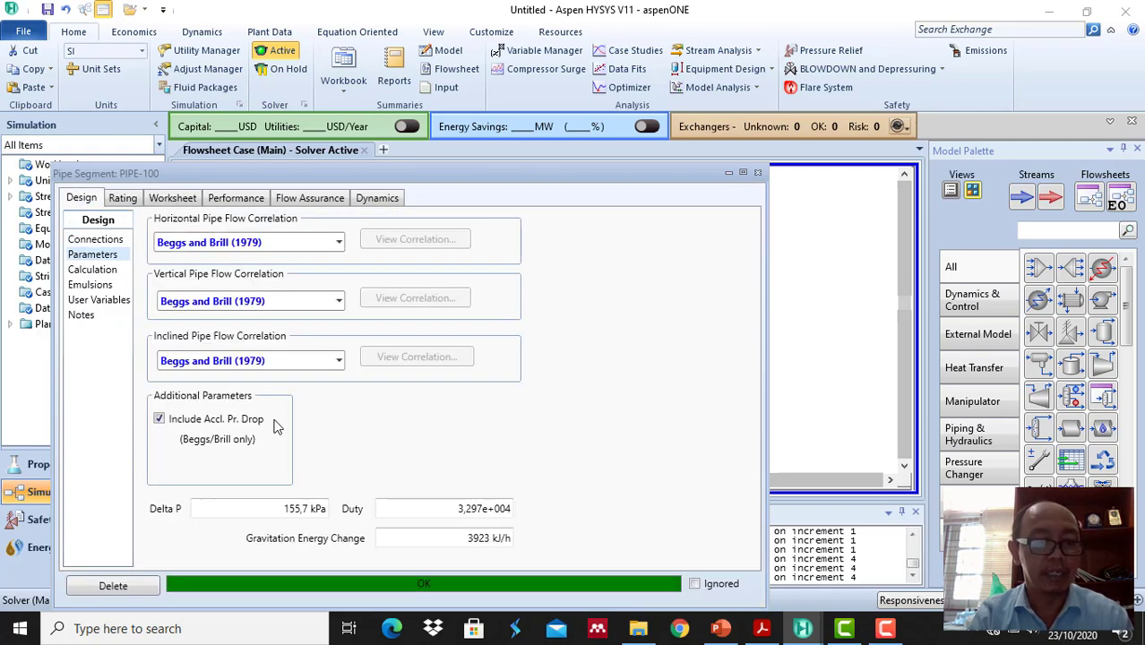
mouse_move(288, 511)
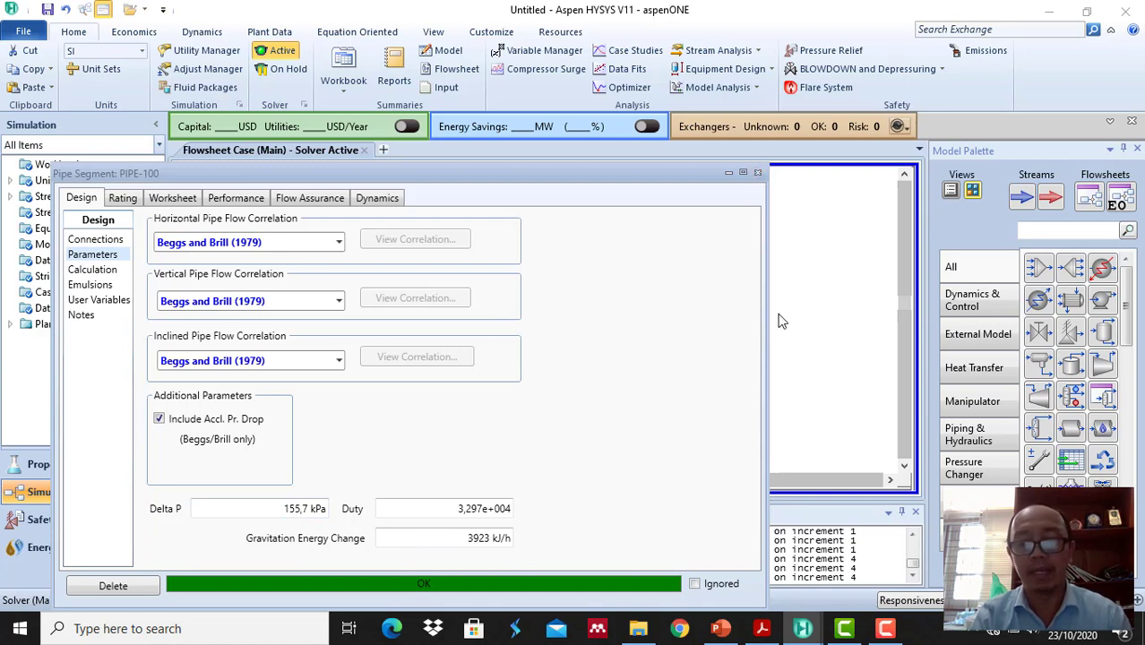
left_click(720, 628)
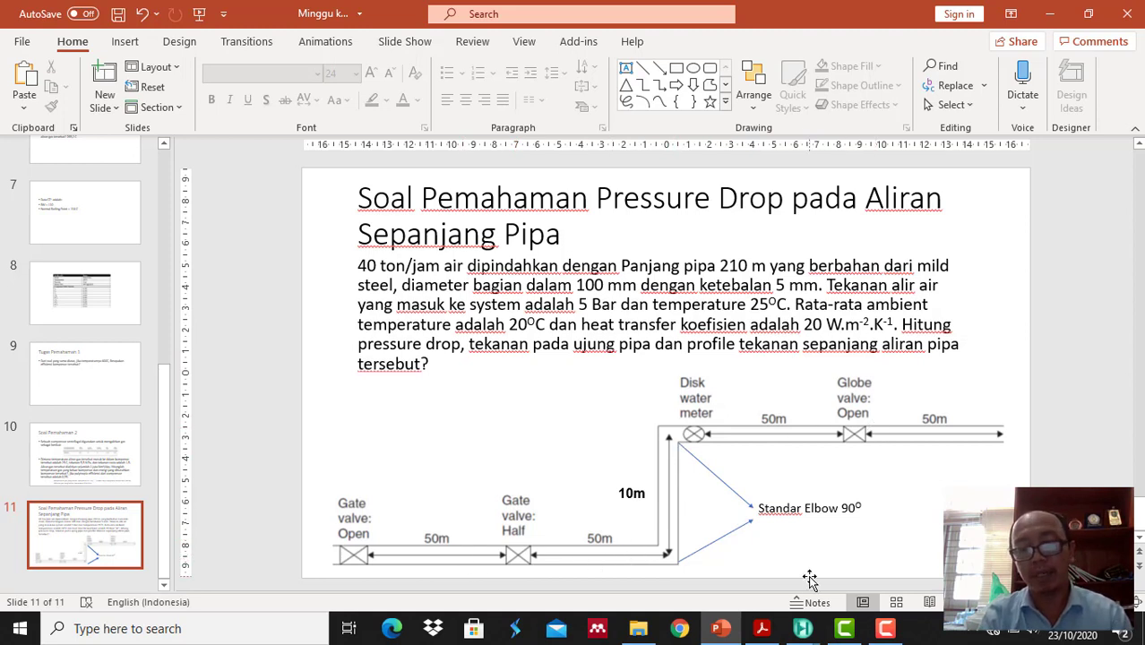
mouse_move(820, 627)
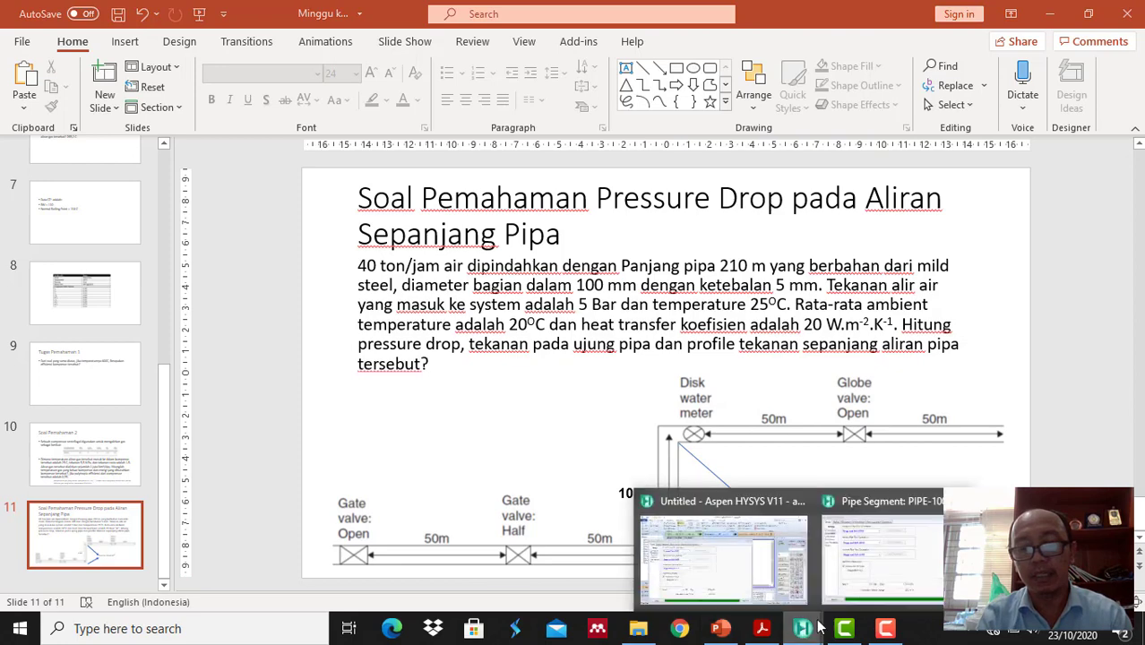
left_click(878, 551)
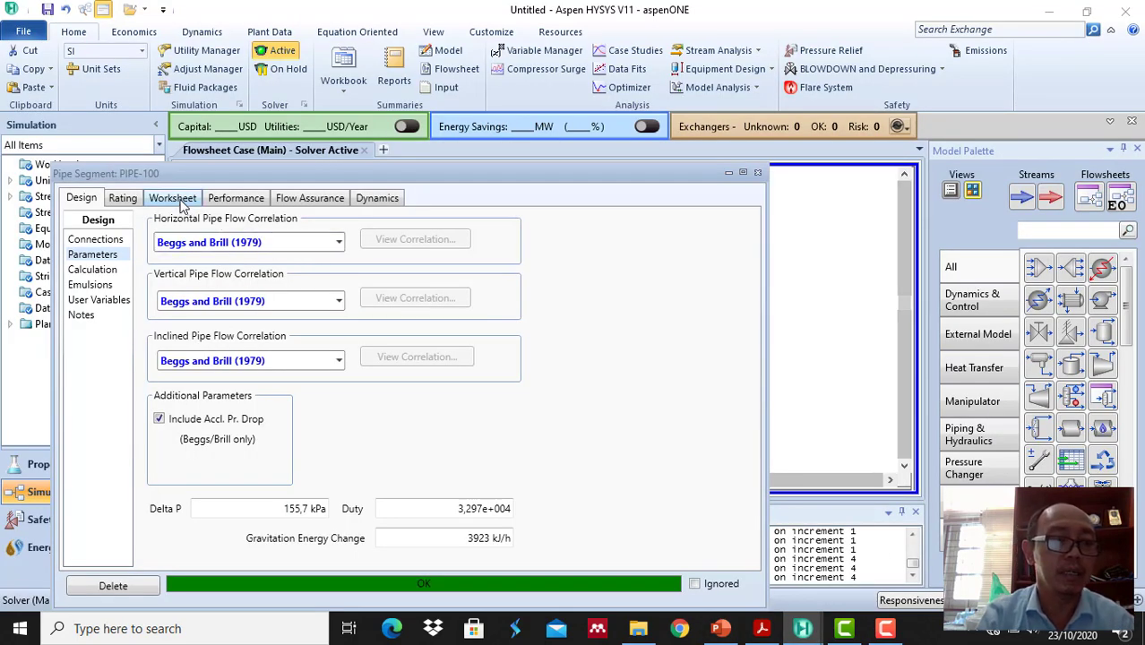
Examine PIPE-100's pressure plot along the pipe length and its temperature plot, and close the profile view.
left_click(227, 201)
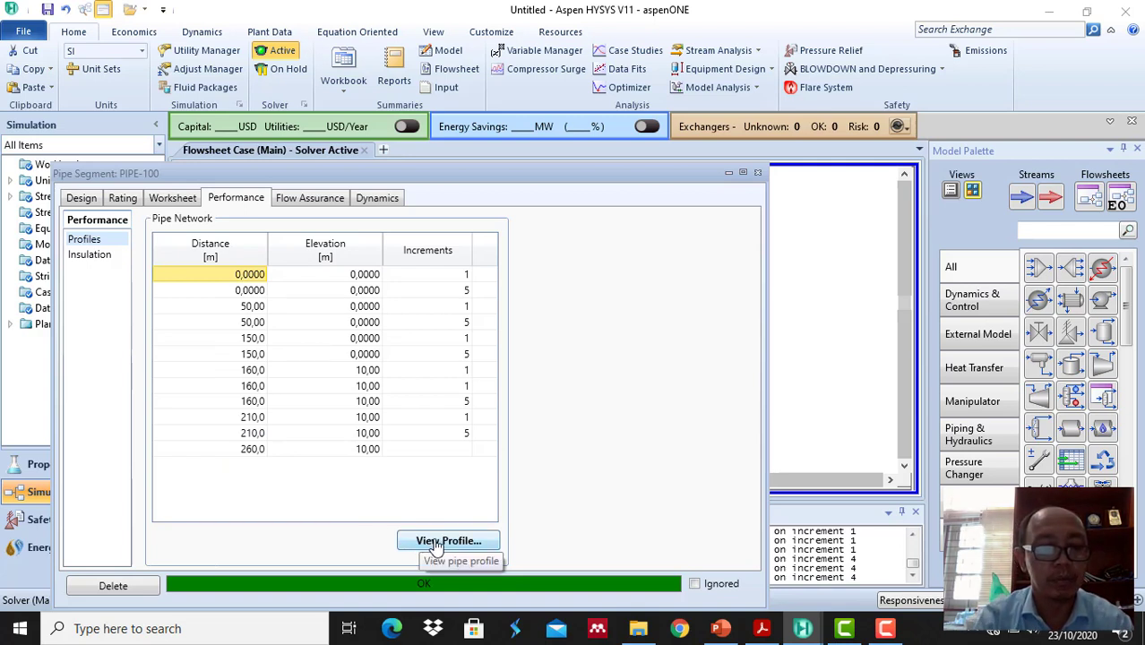
left_click(435, 544)
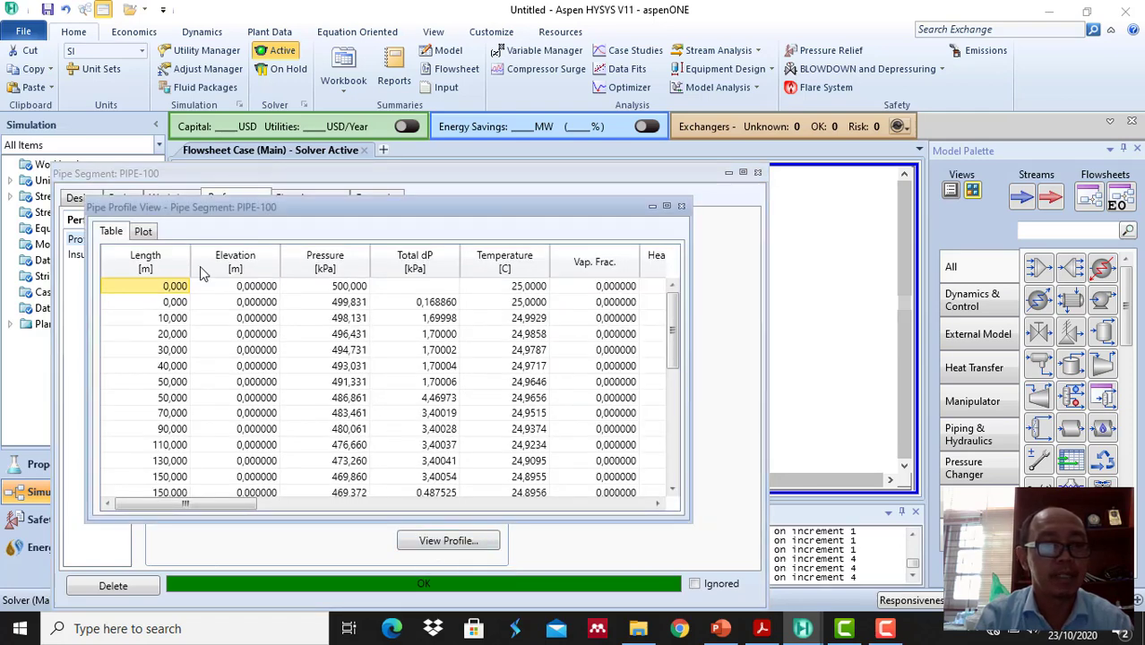
left_click(142, 232)
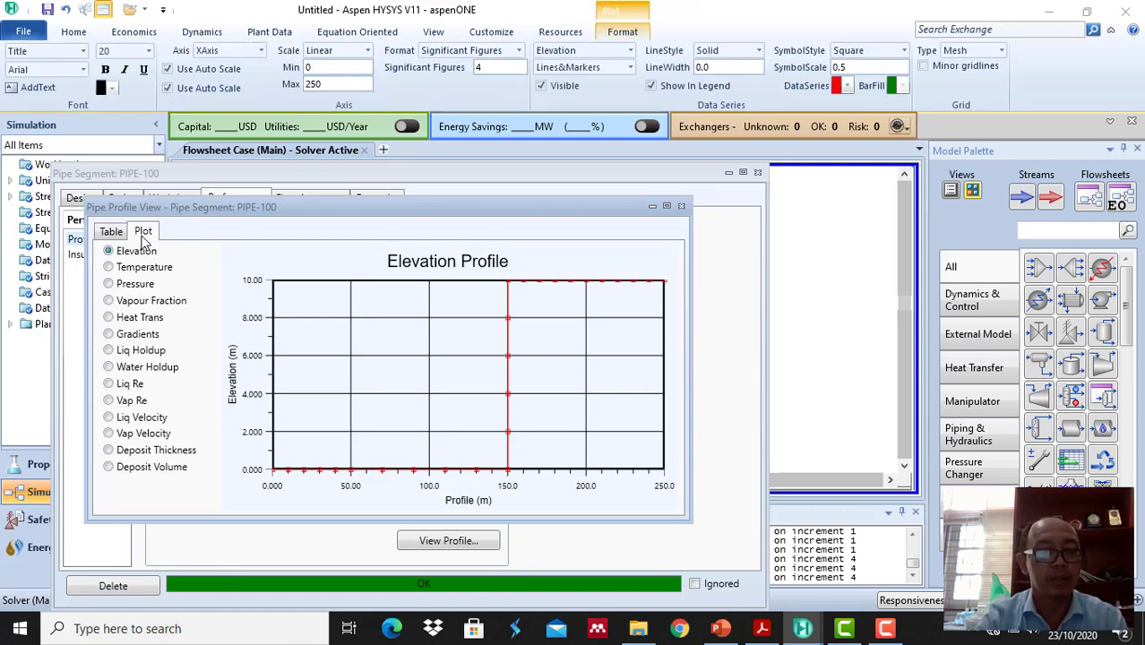
left_click(116, 289)
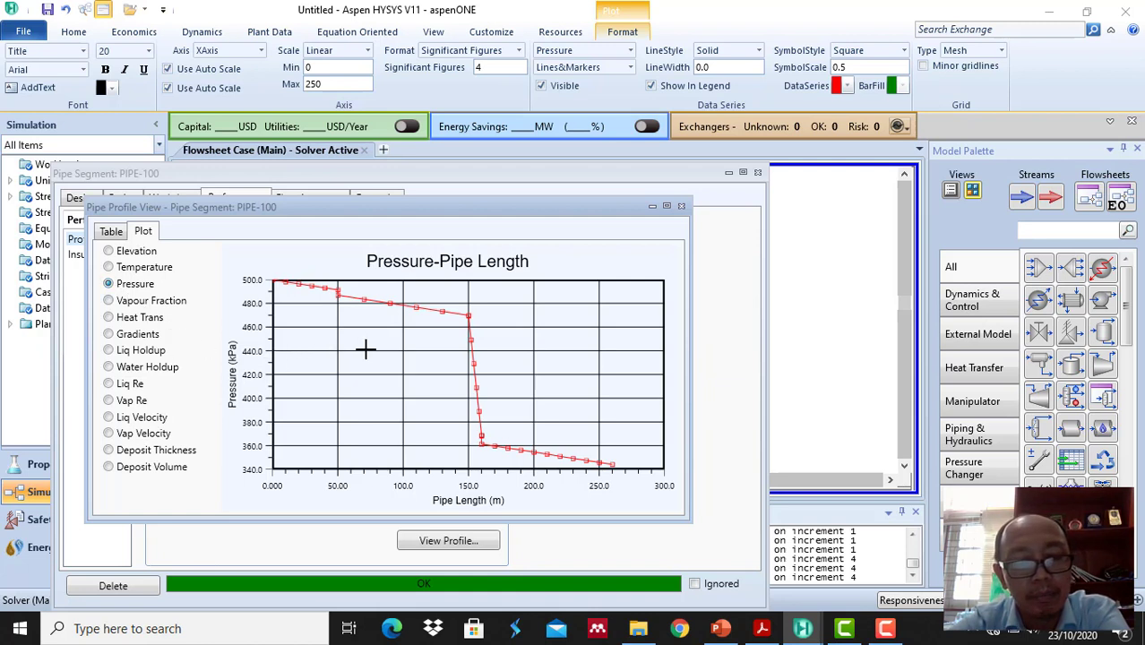
mouse_move(329, 305)
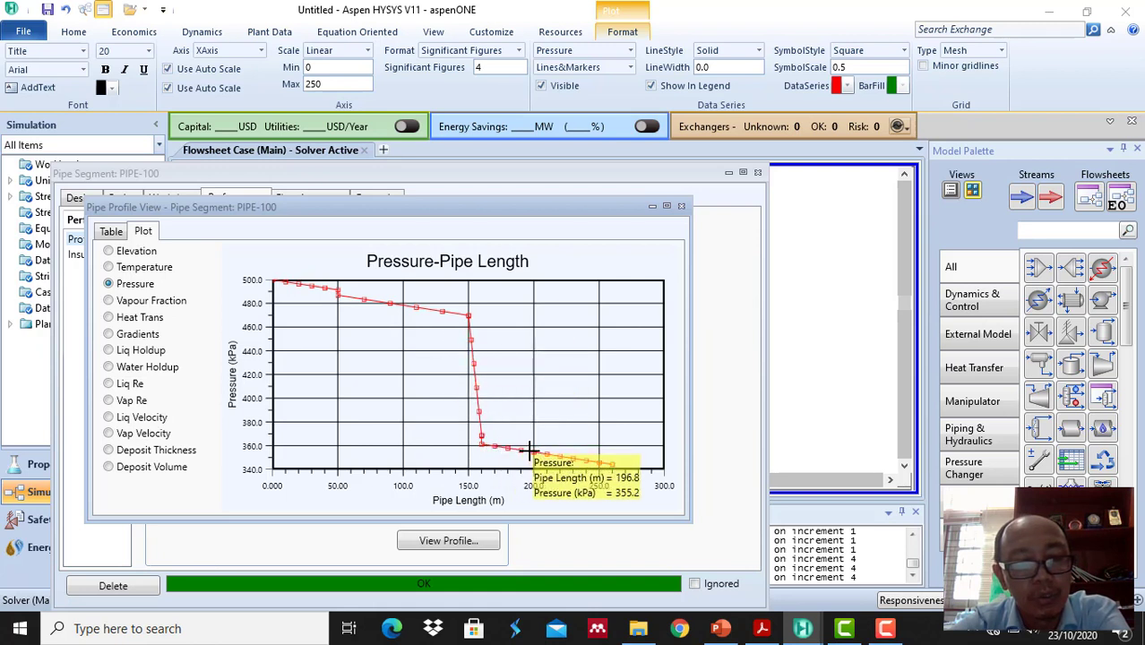
mouse_move(605, 463)
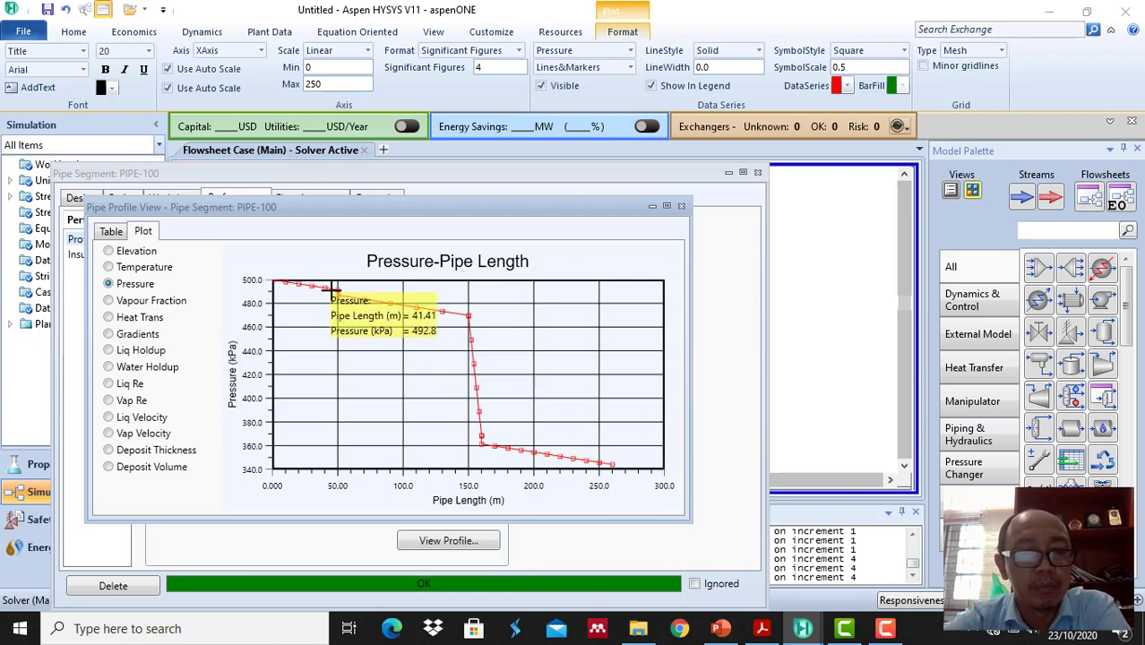
mouse_move(471, 384)
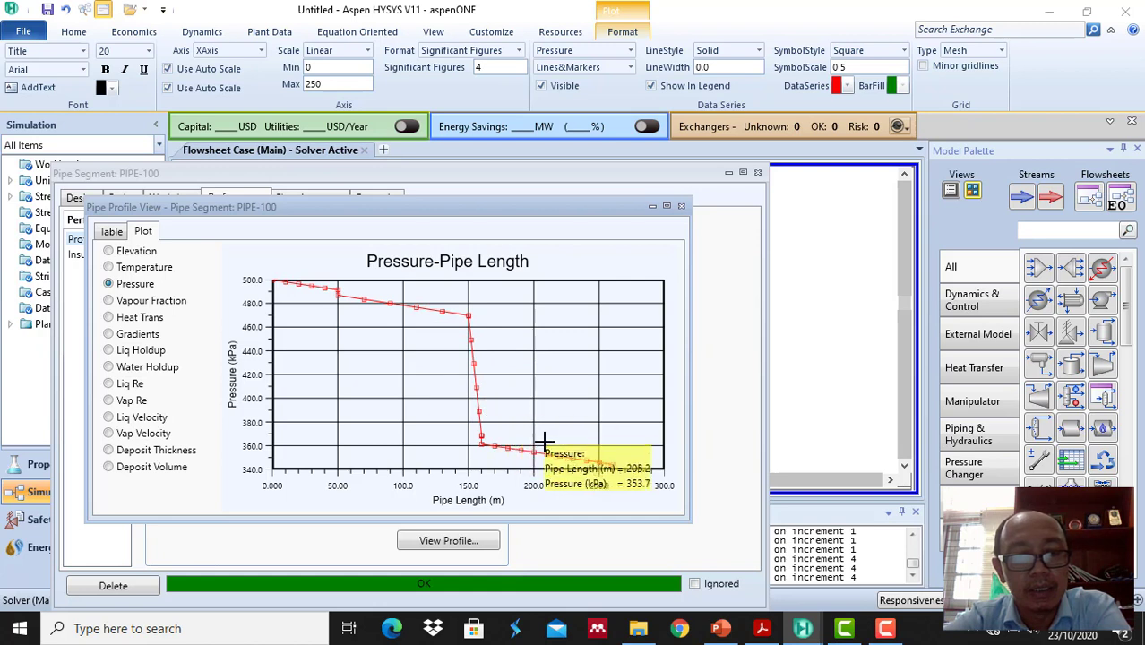
left_click(145, 273)
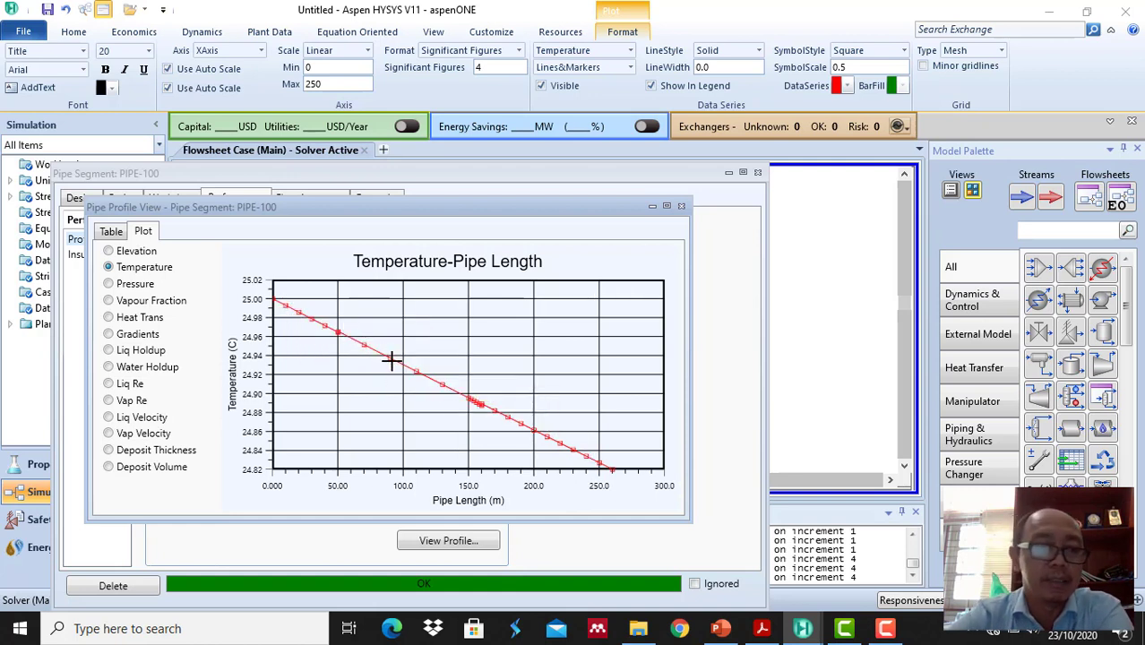
left_click(681, 208)
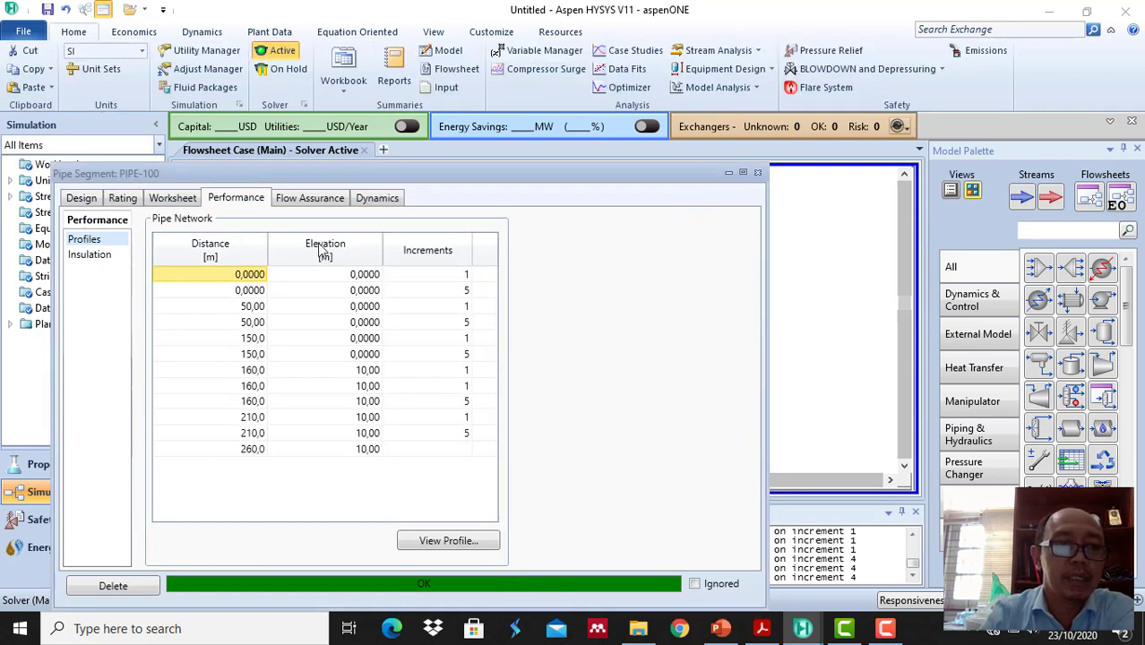
Recheck PIPE-100's Delta P in the design parameters and reopen its profile view on the pressure plot.
left_click(84, 201)
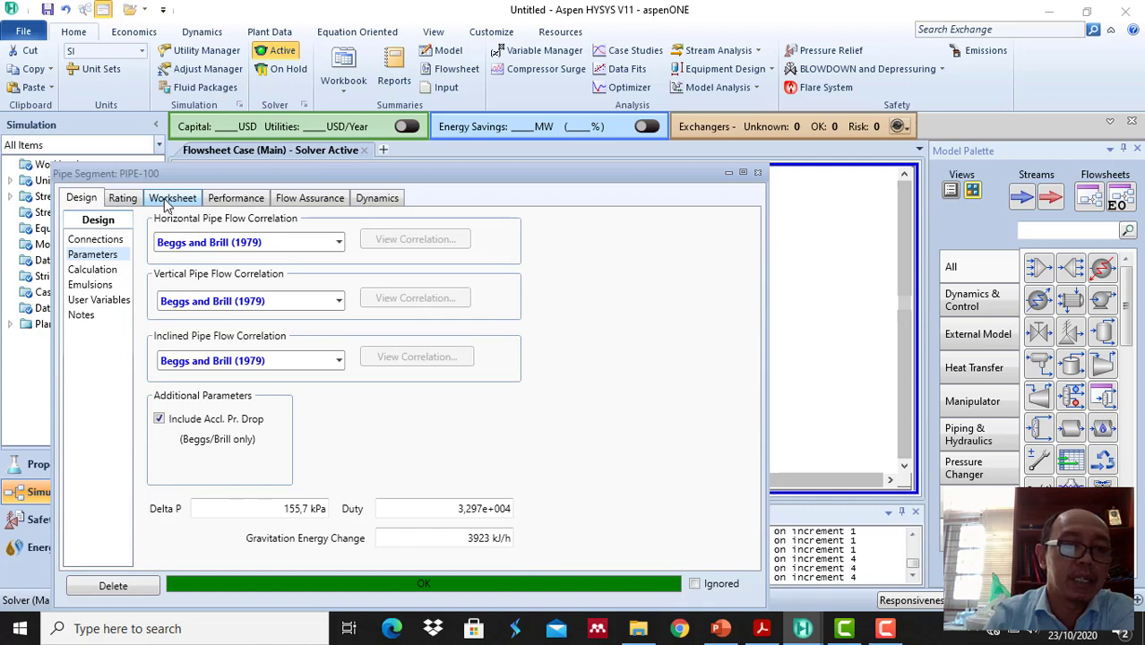
left_click(233, 199)
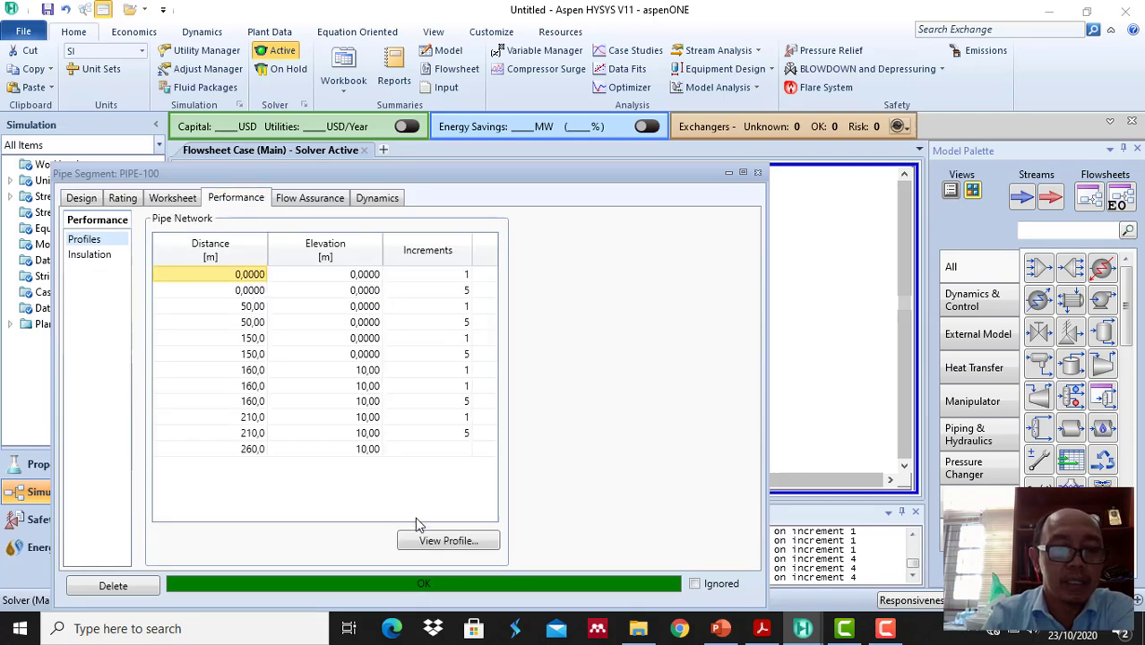
left_click(426, 548)
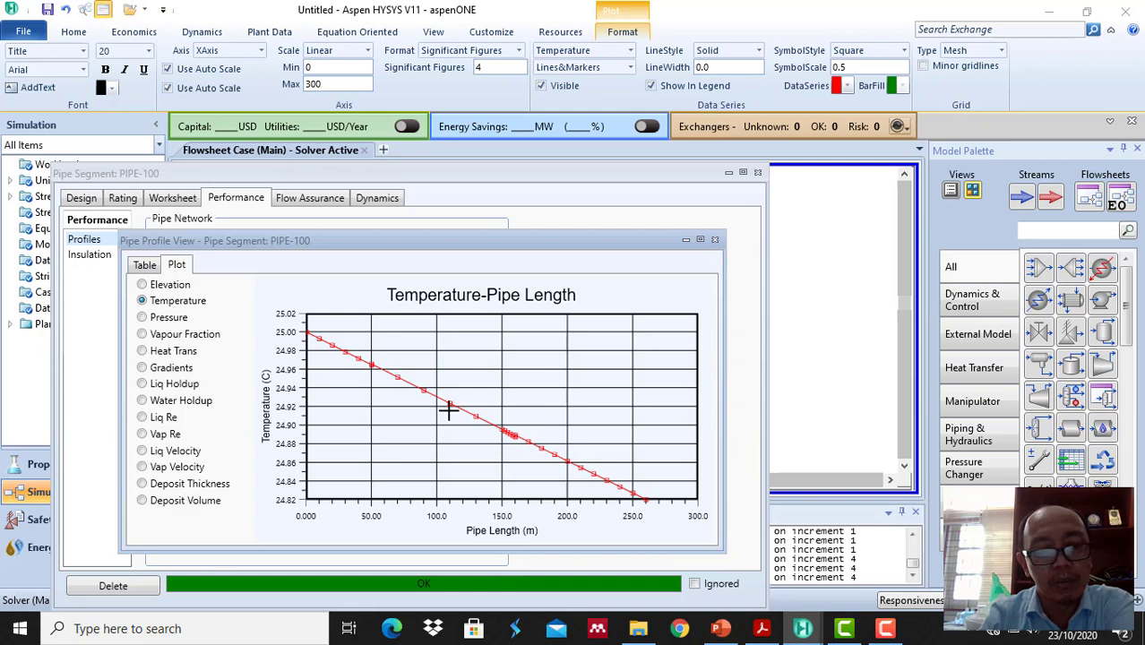
left_click(161, 324)
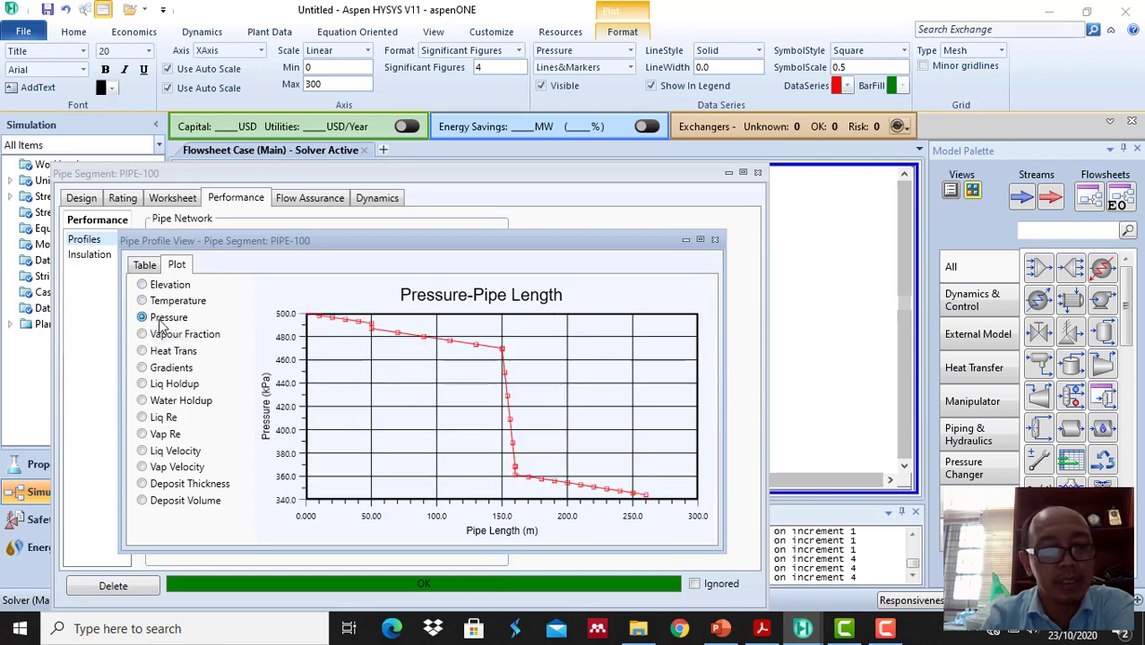
left_click_drag(376, 331, 543, 470)
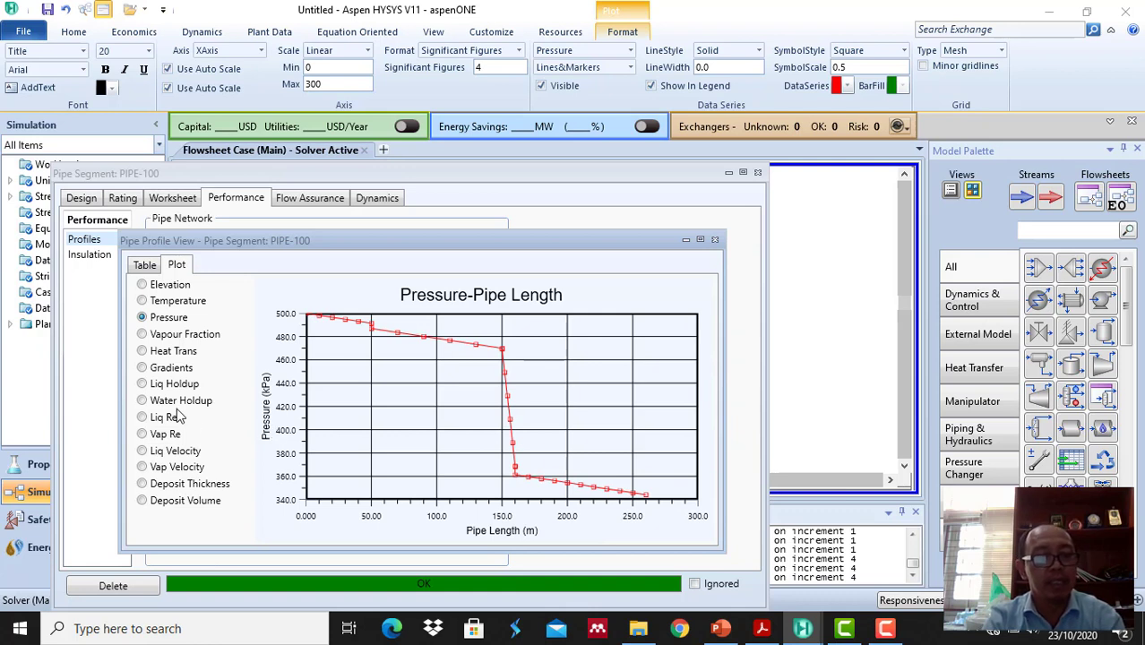
Look through PIPE-100's heat transfer, elevation, temperature, vapour fraction, gradients and liquid holdup plots.
left_click(143, 353)
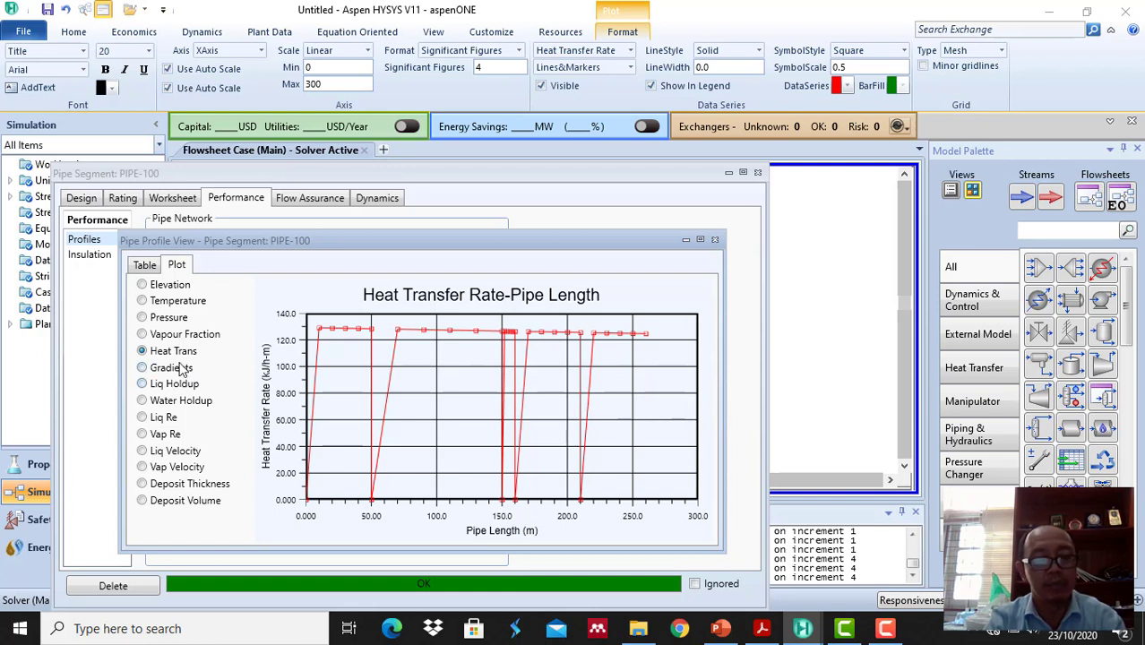
mouse_move(360, 336)
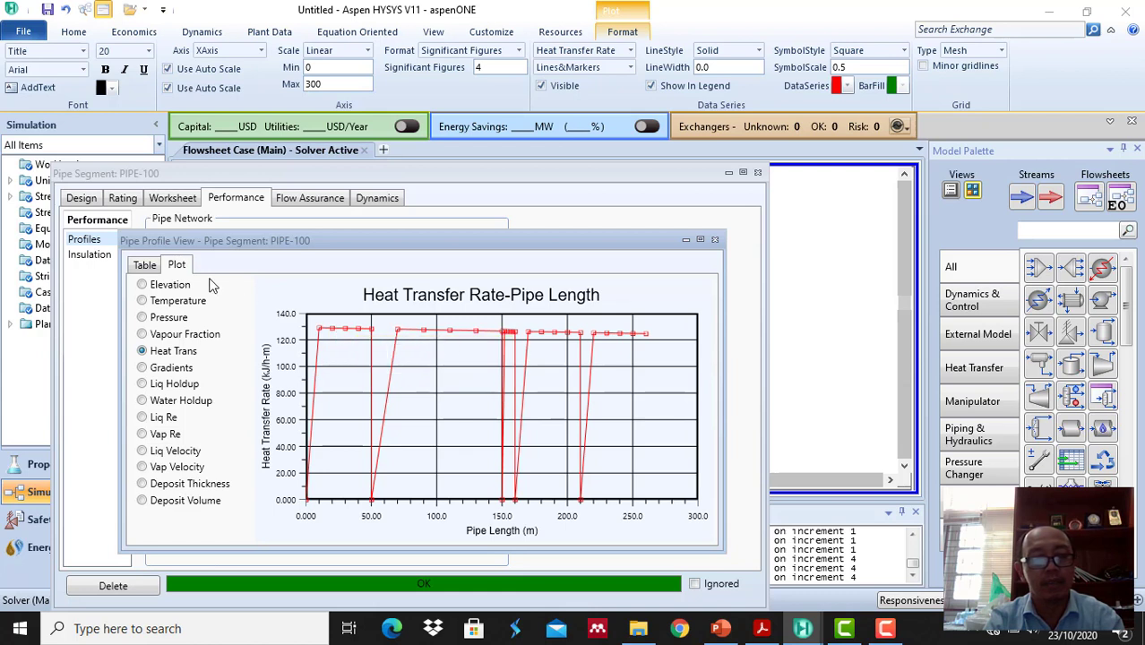
left_click(142, 285)
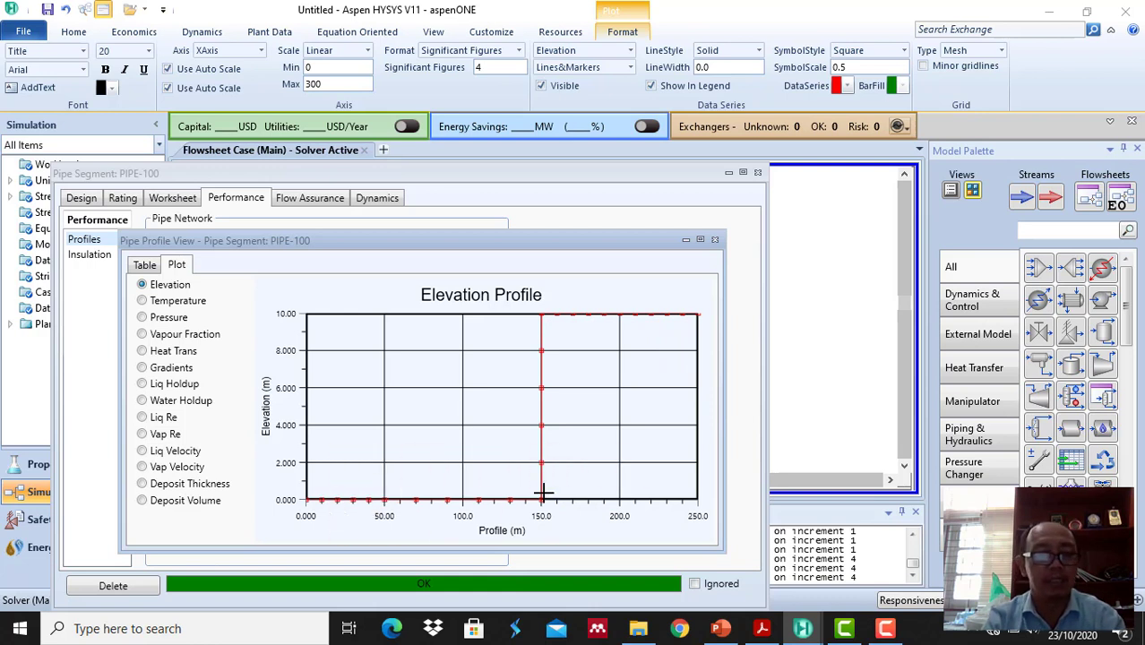
left_click(160, 303)
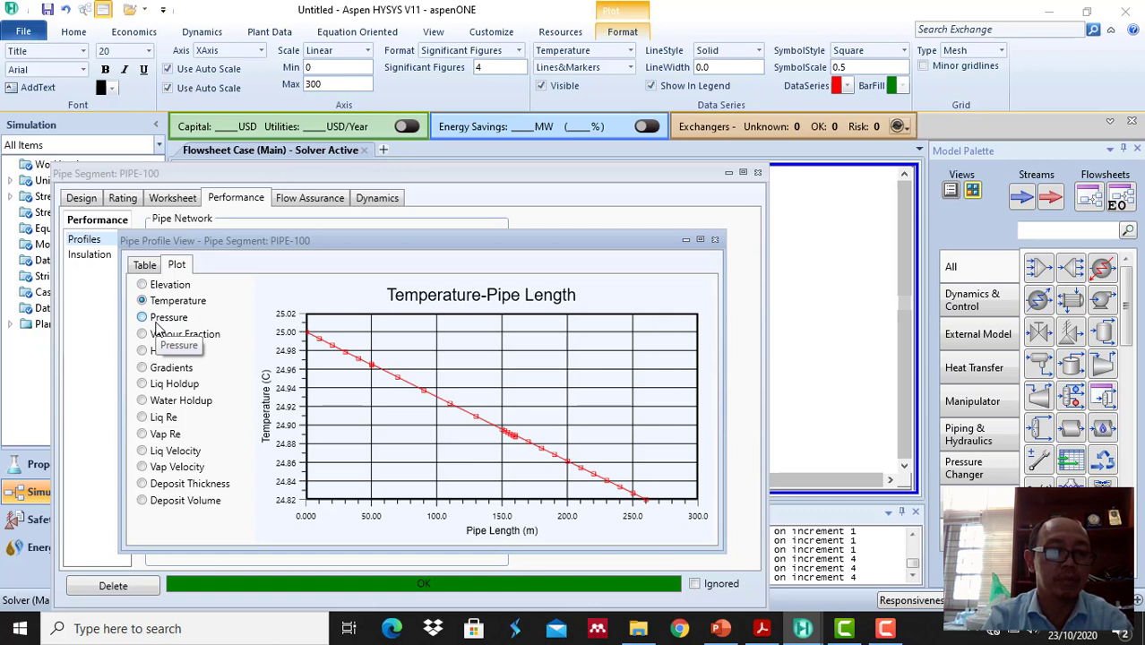
left_click(156, 321)
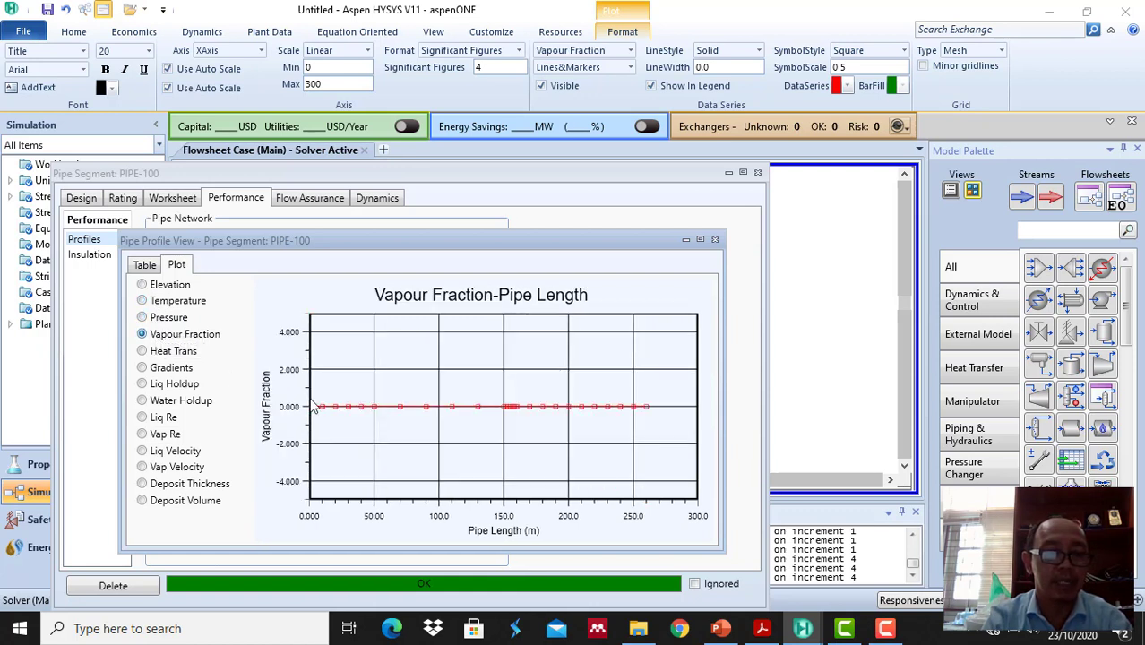
left_click(173, 352)
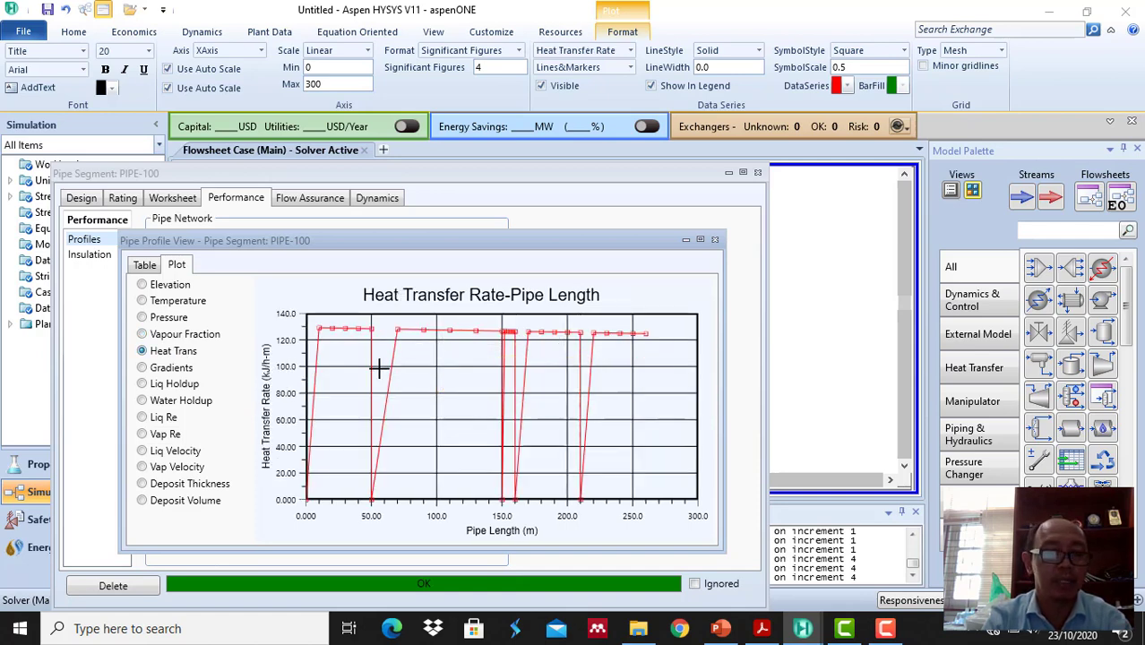
left_click(171, 369)
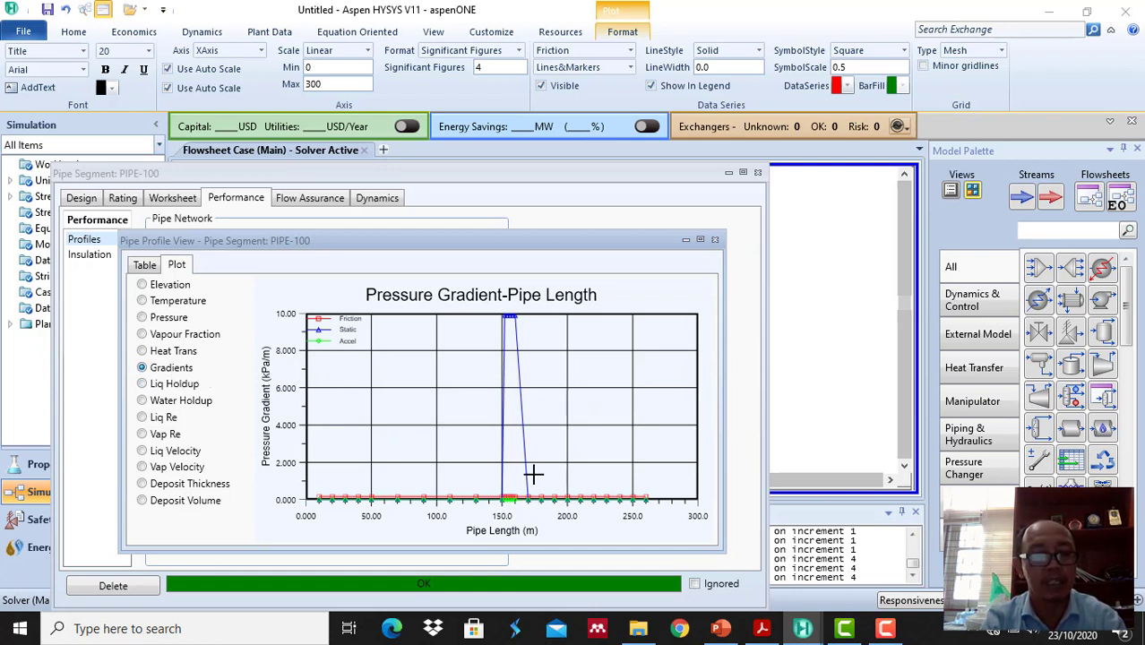
left_click(157, 388)
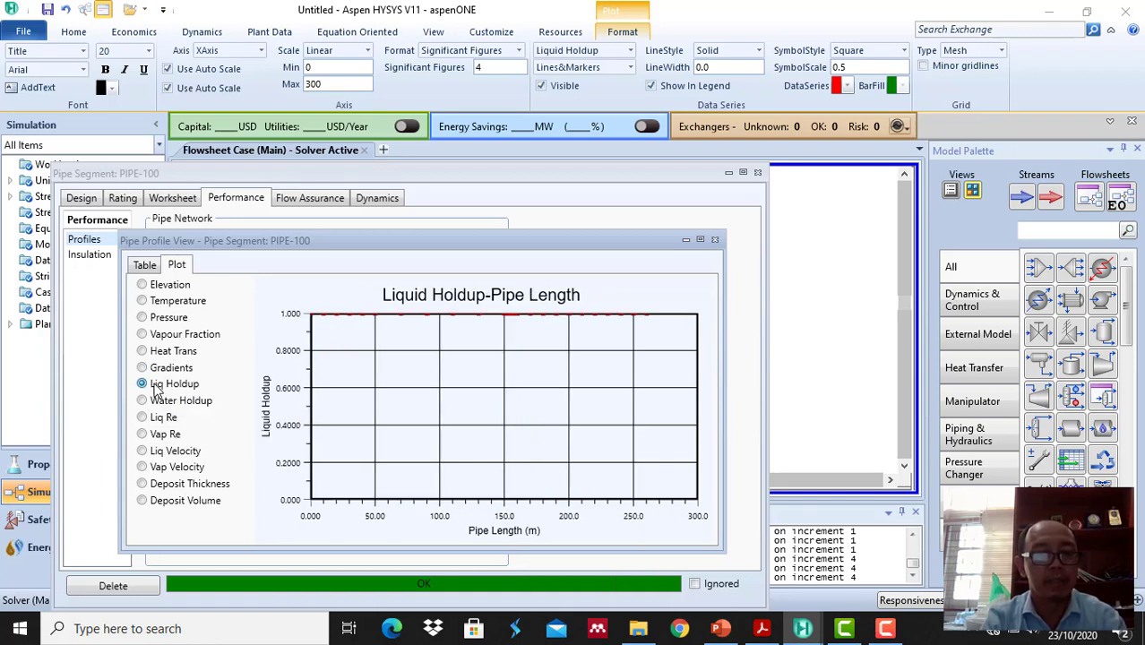
Return to the pressure plot, and close the profile view and the PIPE-100 window to show the flowsheet.
left_click(155, 288)
left_click(157, 321)
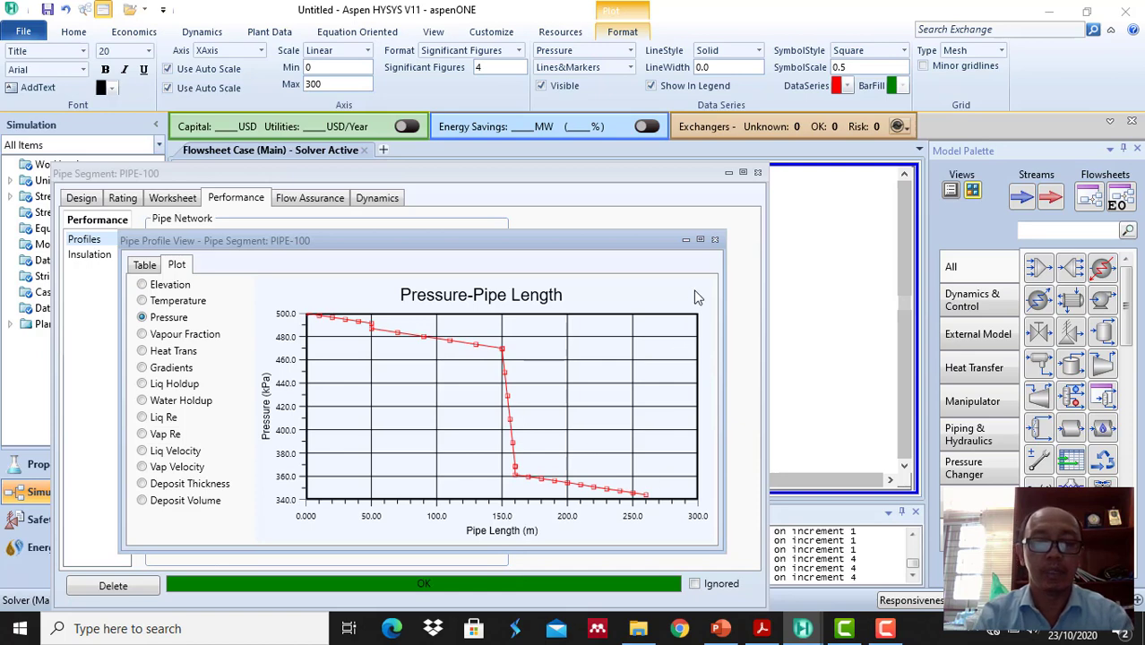
left_click(715, 240)
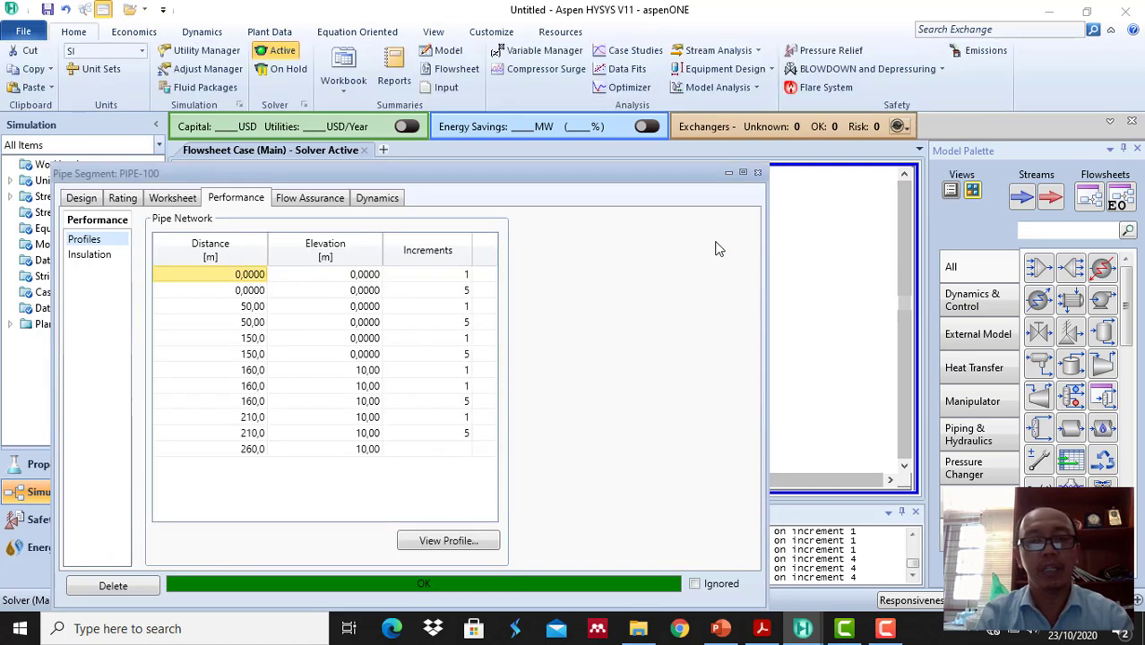
left_click(757, 174)
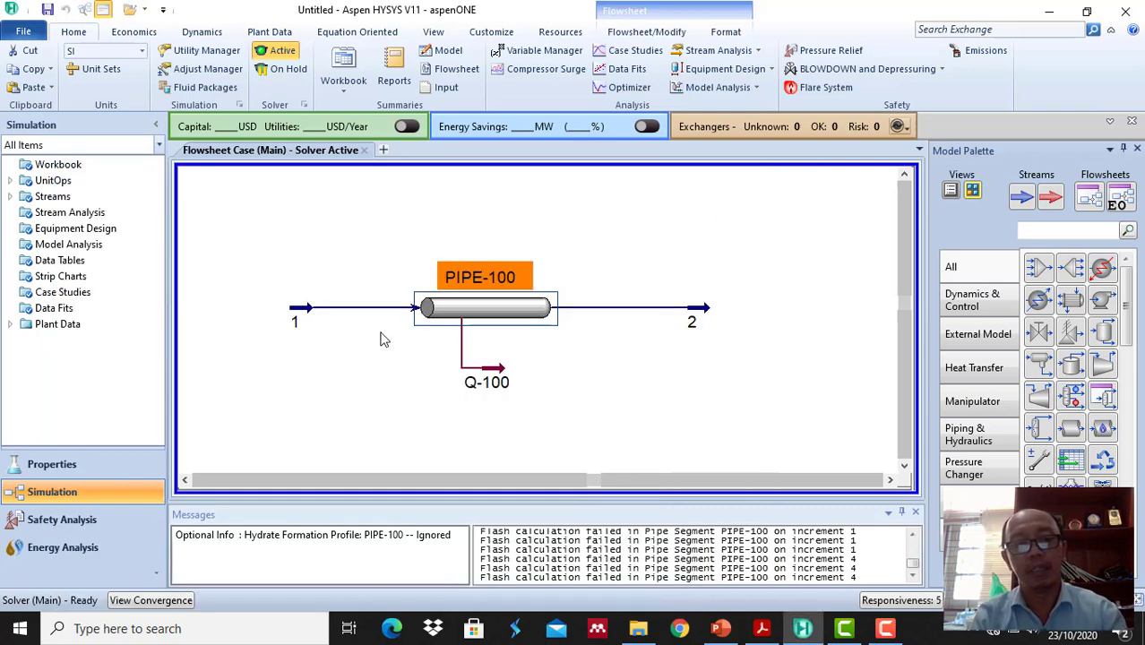
Show the property table of outlet stream 2 on the flowsheet and place it just below the stream.
mouse_move(346, 307)
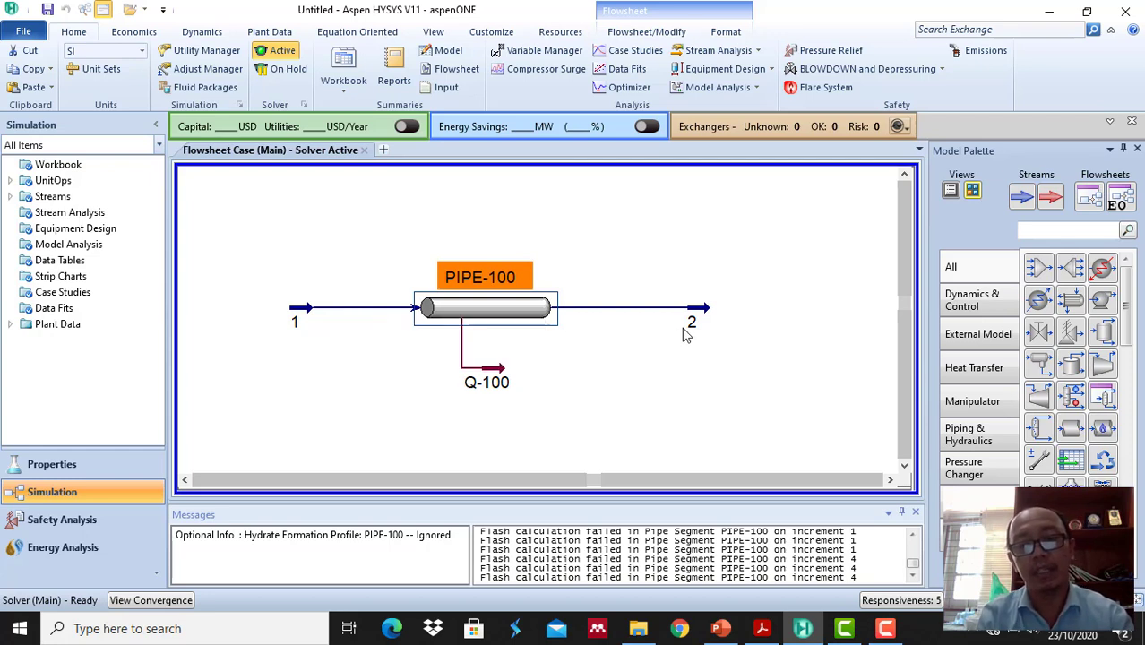
mouse_move(686, 323)
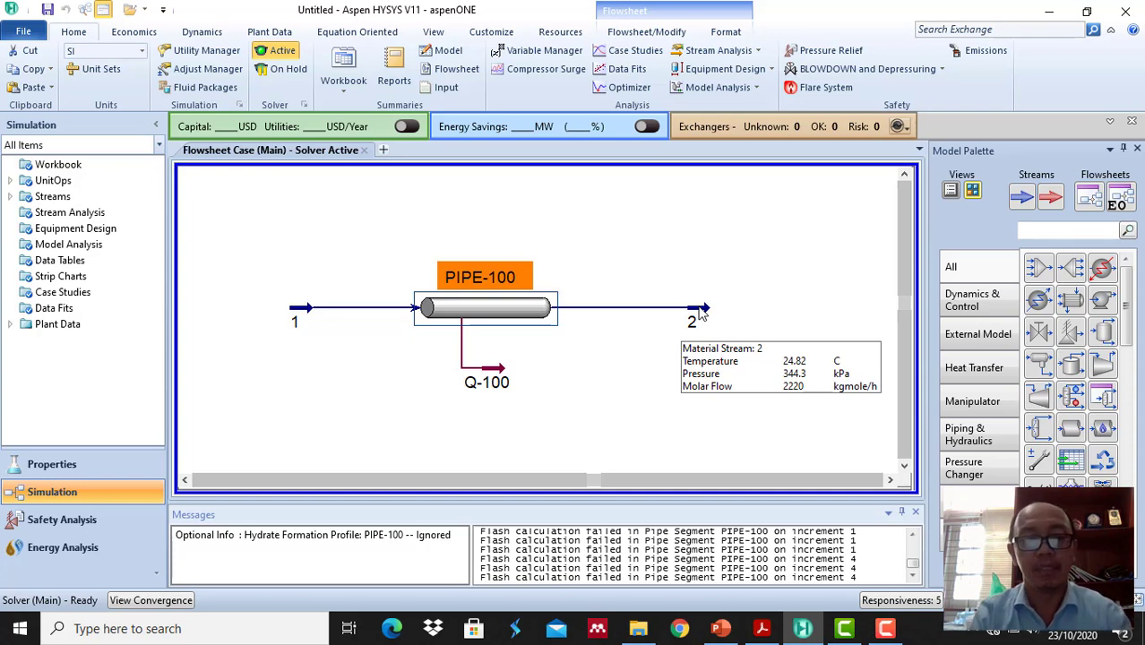
left_click(665, 261)
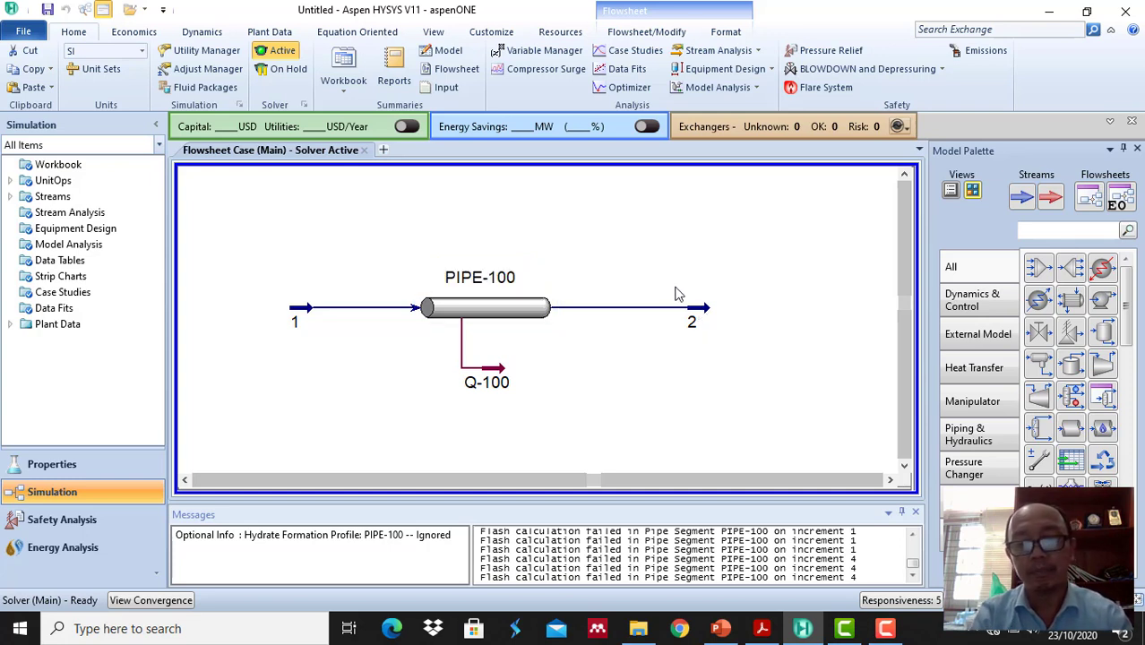
left_click(698, 313)
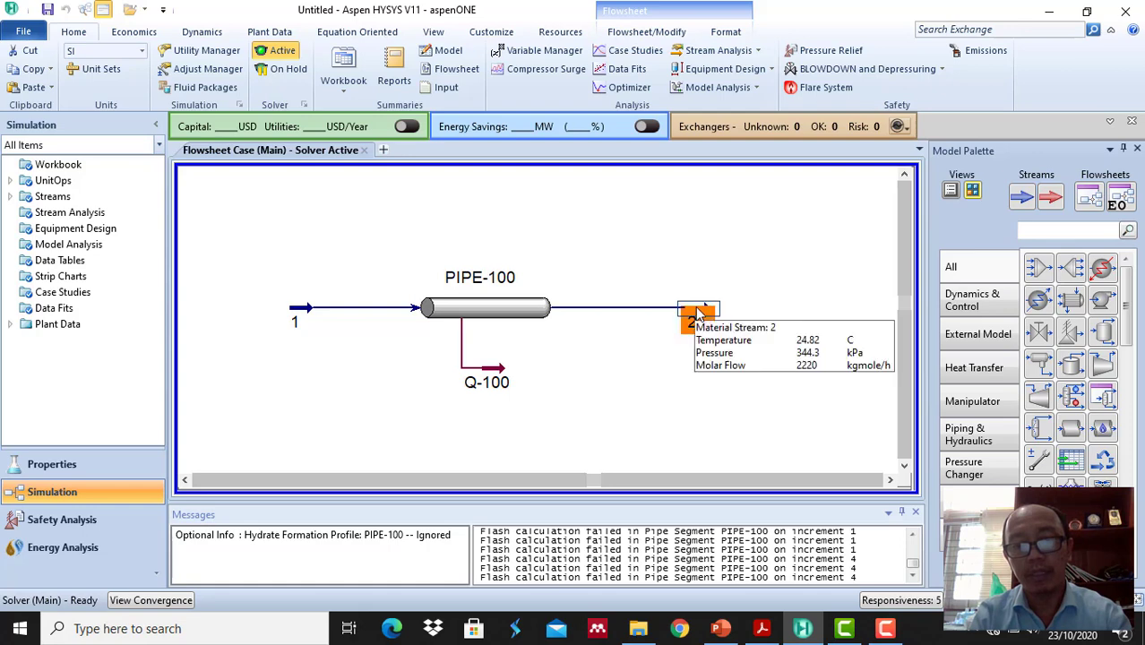
right_click(698, 314)
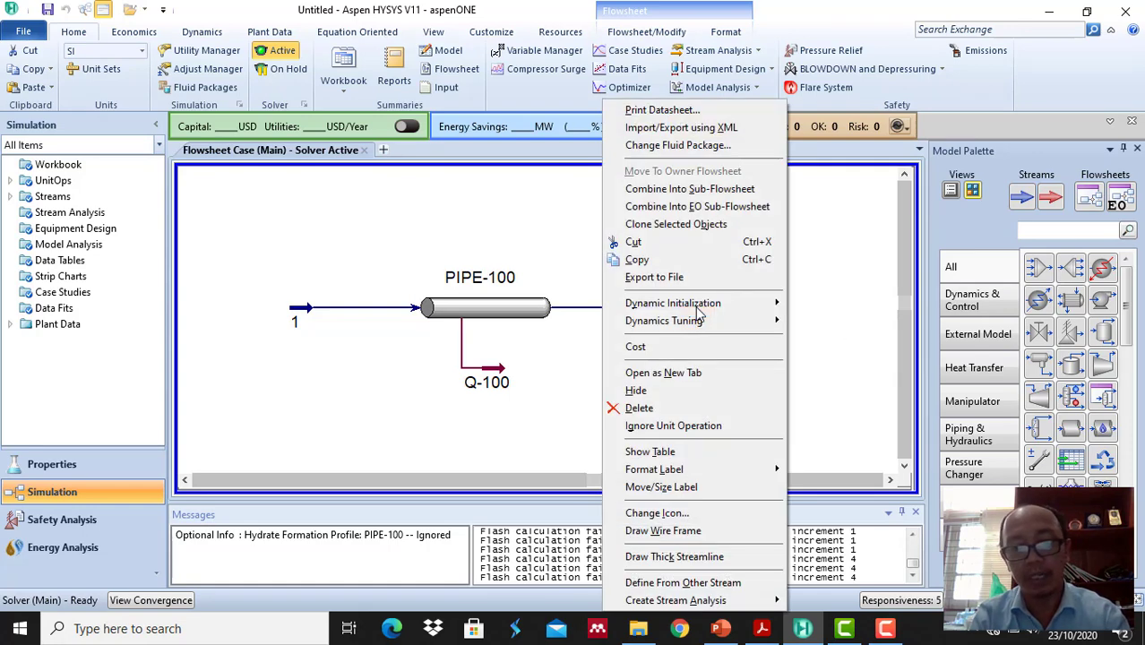
left_click(650, 456)
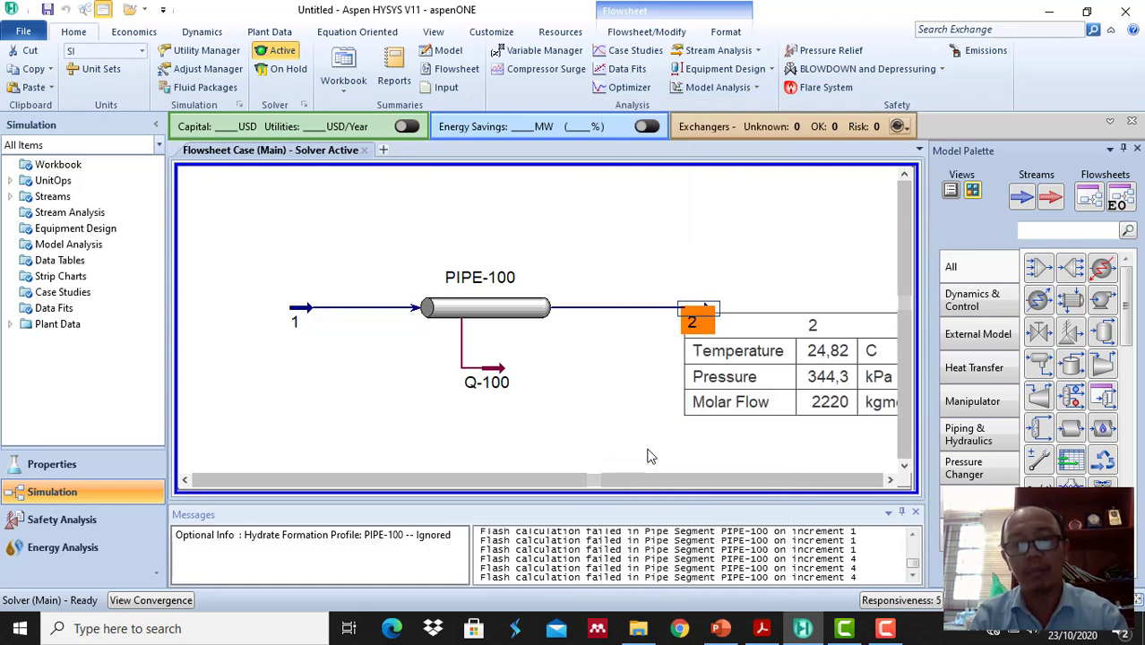
mouse_move(769, 328)
left_mouse_down()
mouse_move(703, 357)
mouse_move(687, 350)
left_mouse_up()
Show the property table of inlet stream 1 and place it below the stream, clear of PIPE-100 and Q-100.
left_click(299, 318)
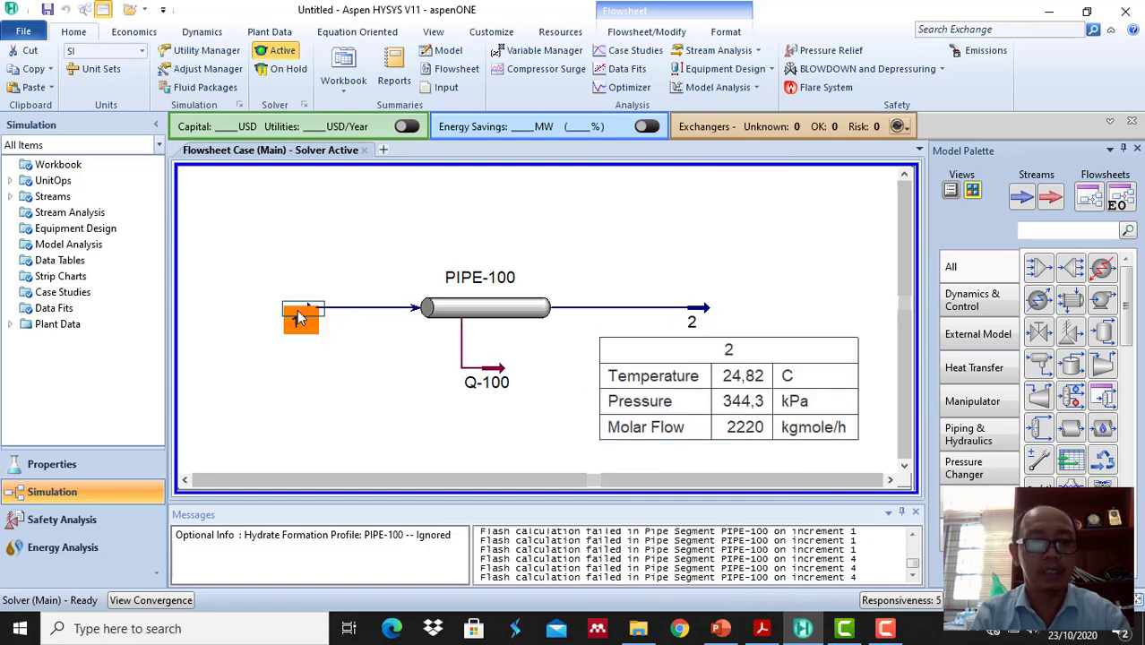
right_click(300, 318)
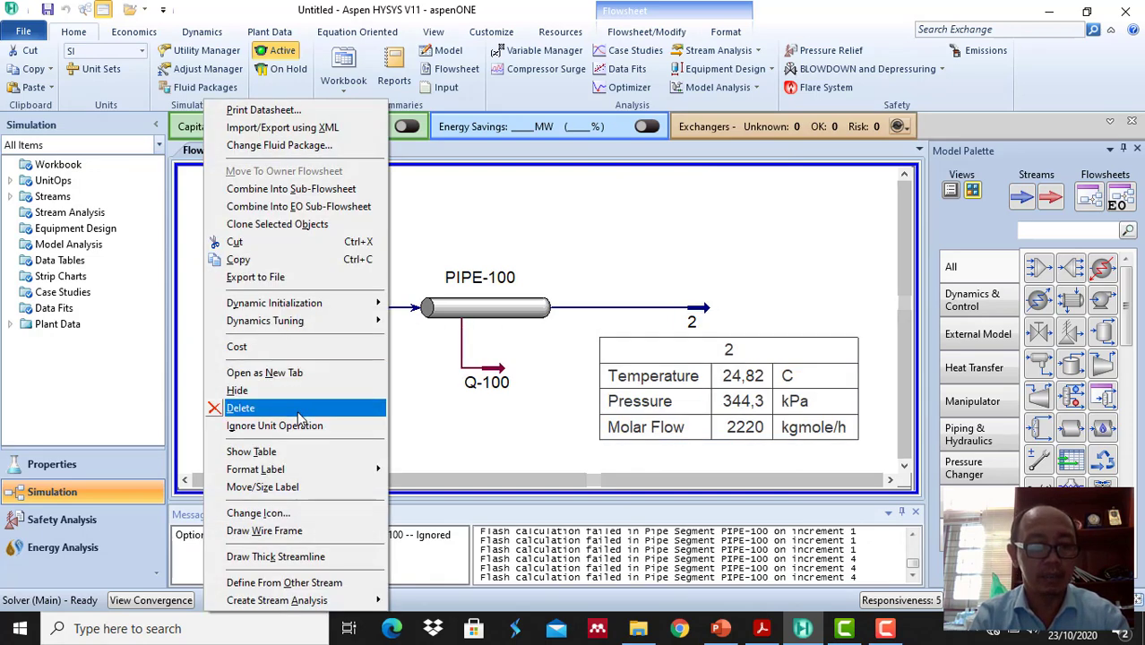
left_click(289, 453)
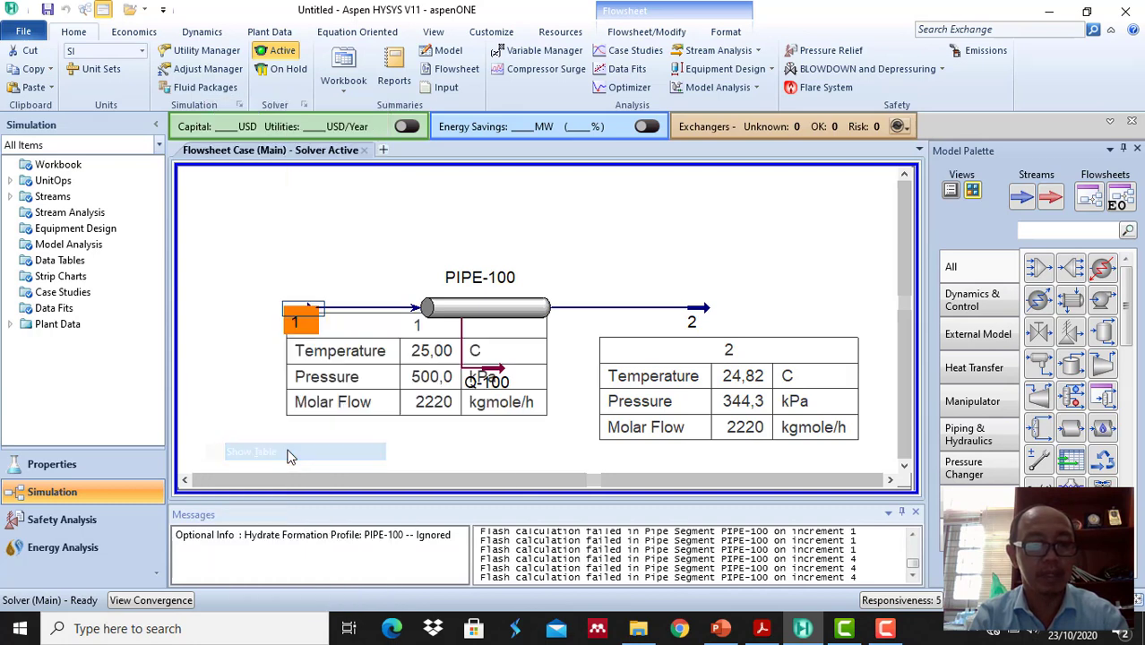
left_click_drag(316, 374, 271, 363)
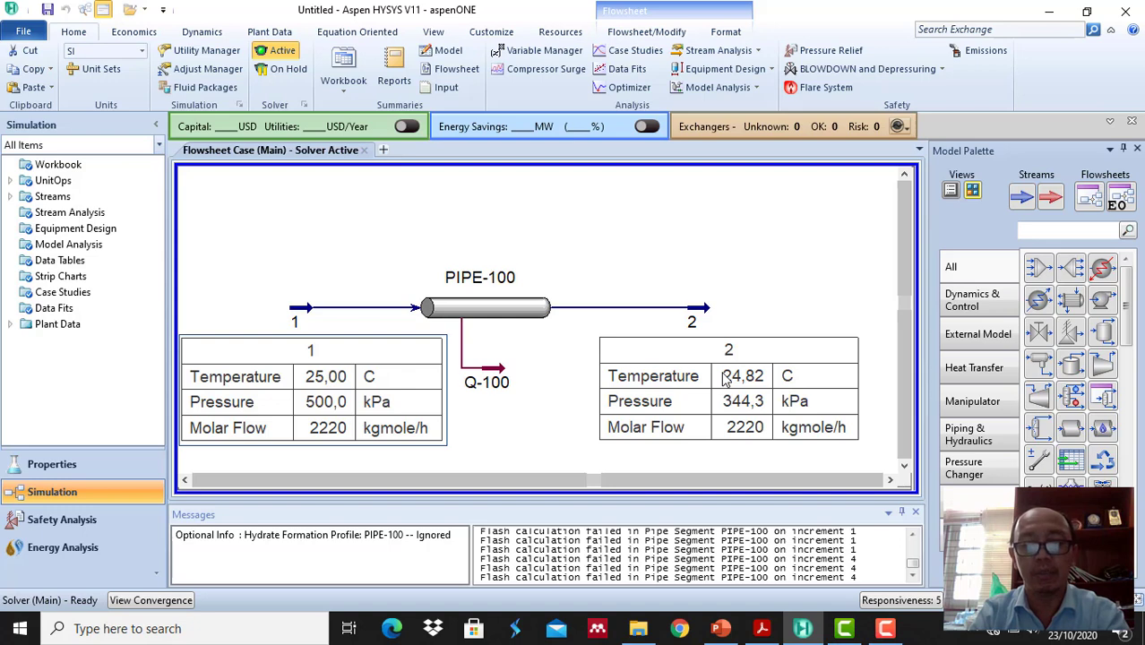
left_click(886, 630)
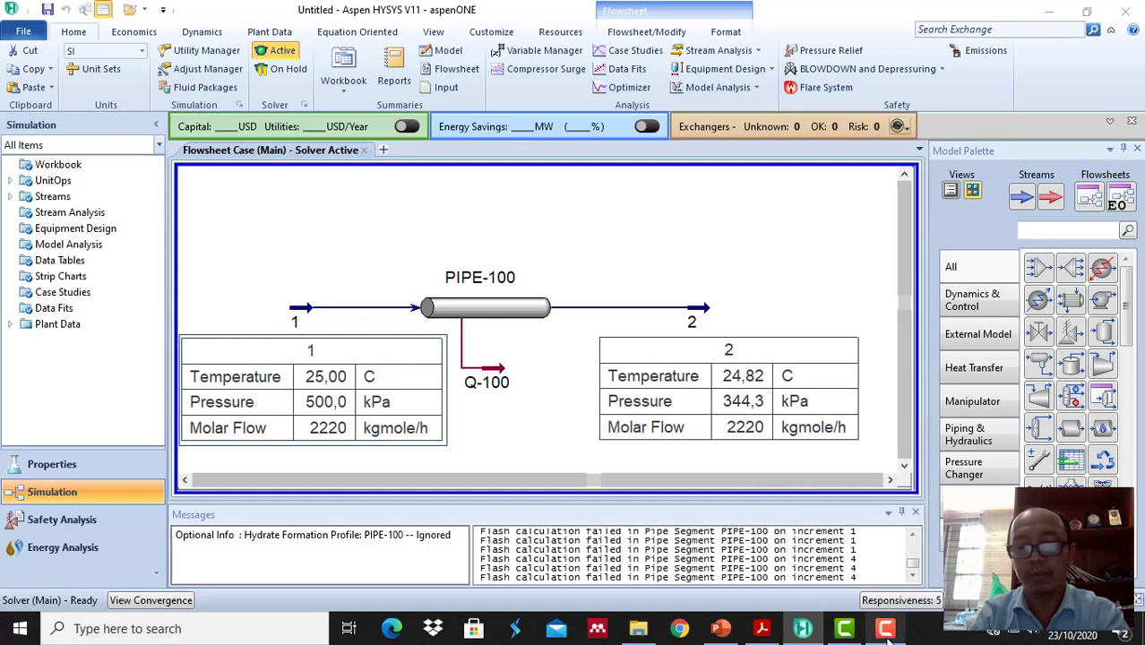